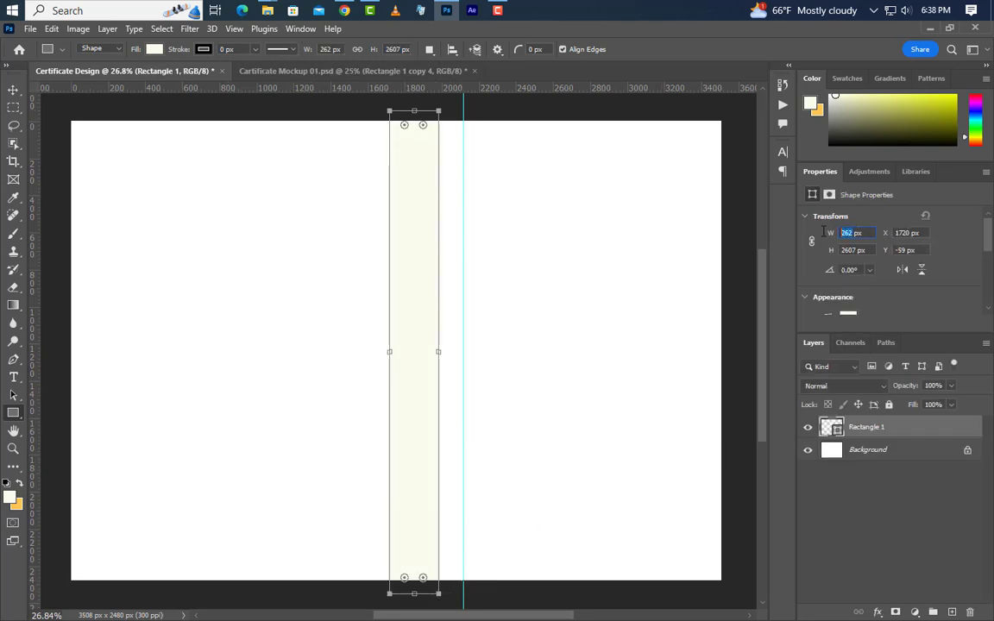
Set the rectangle's width to 210 px and its height to 3855 px.
type("210")
key("Return")
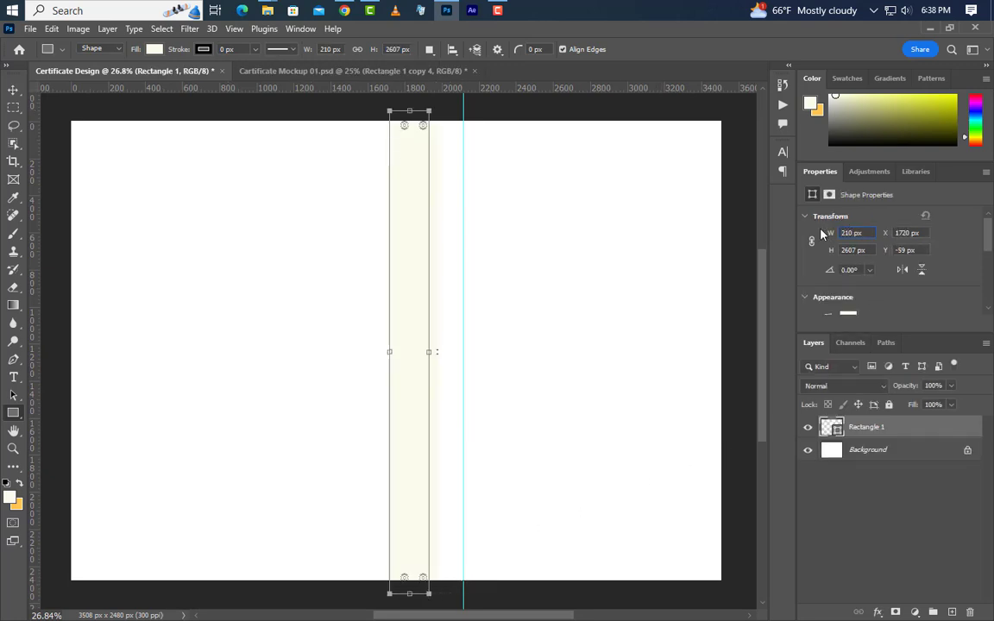
left_click(854, 251)
type("3855")
key("Return")
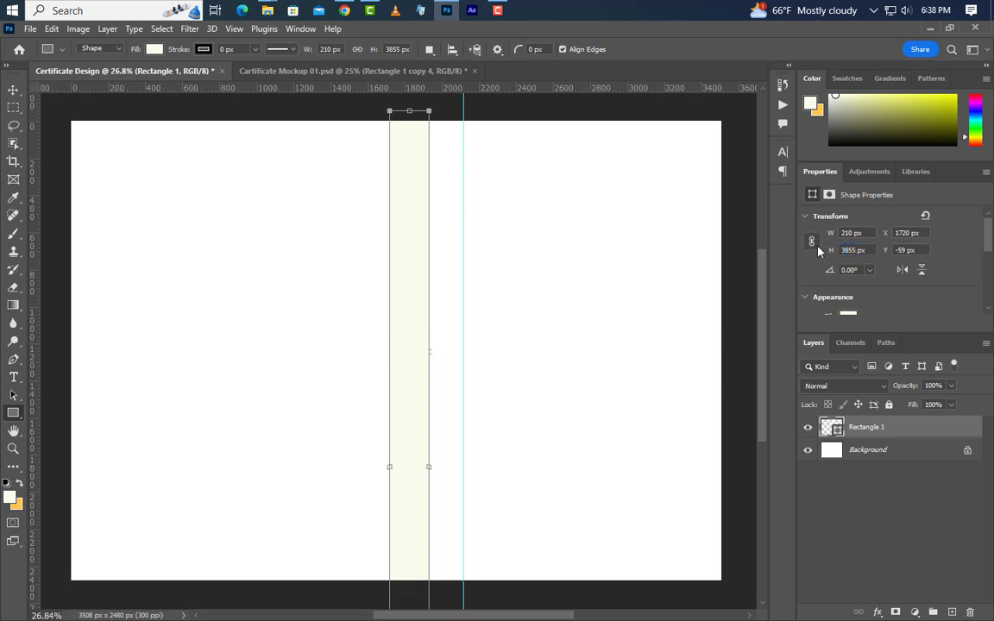
Rotate the rectangle to 66° and move it so it runs diagonally across the upper-left part of the page.
key("ctrl+t")
left_click_drag(506, 210, 702, 373)
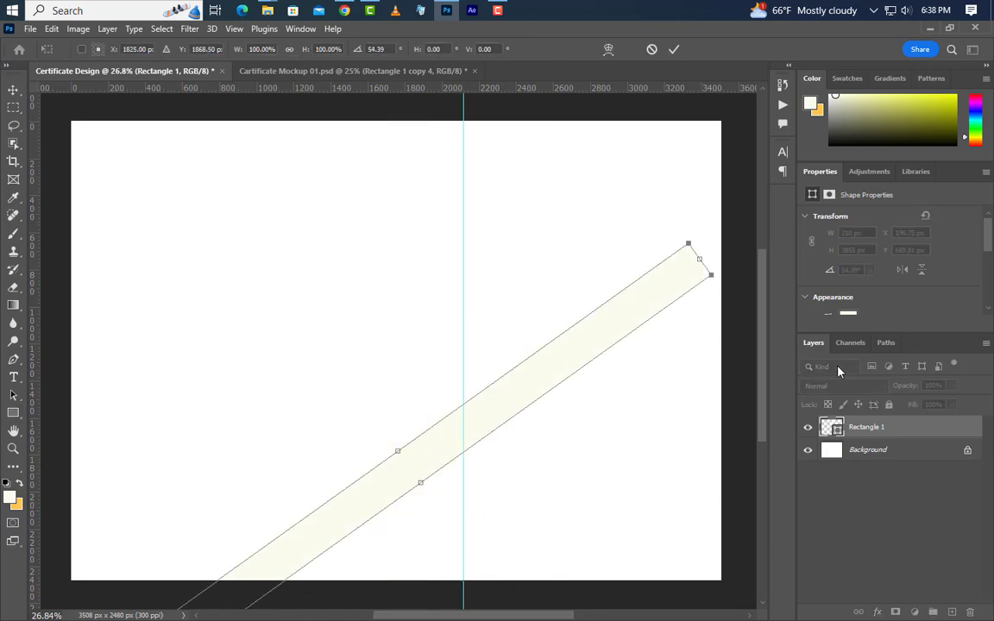
double_click(376, 49)
type("66")
left_click_drag(562, 407, 502, 178)
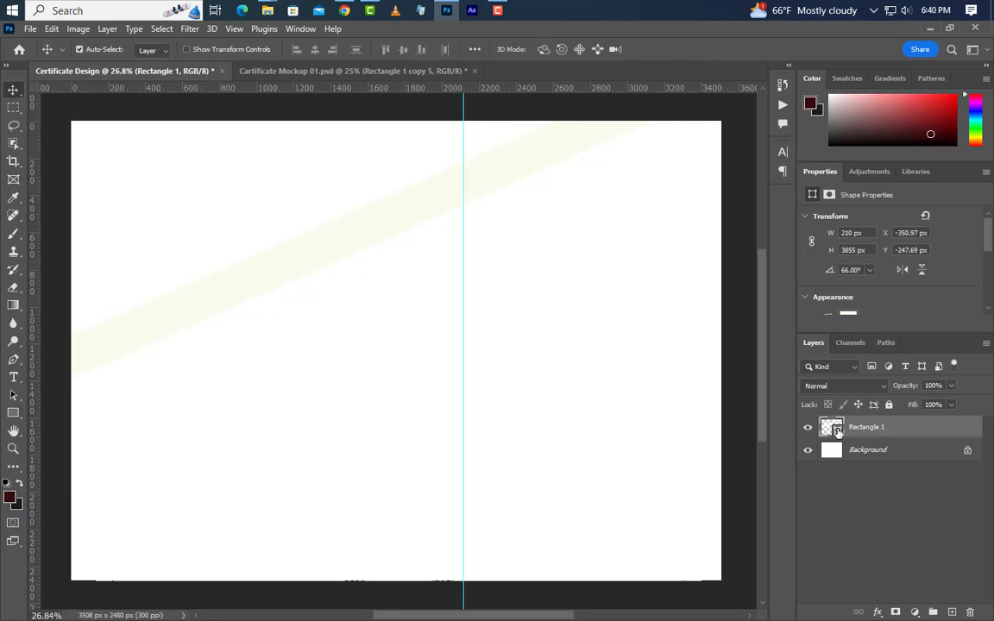
Recolor the diagonal band with the dark maroon foreground color 3a0c0d.
double_click(837, 432)
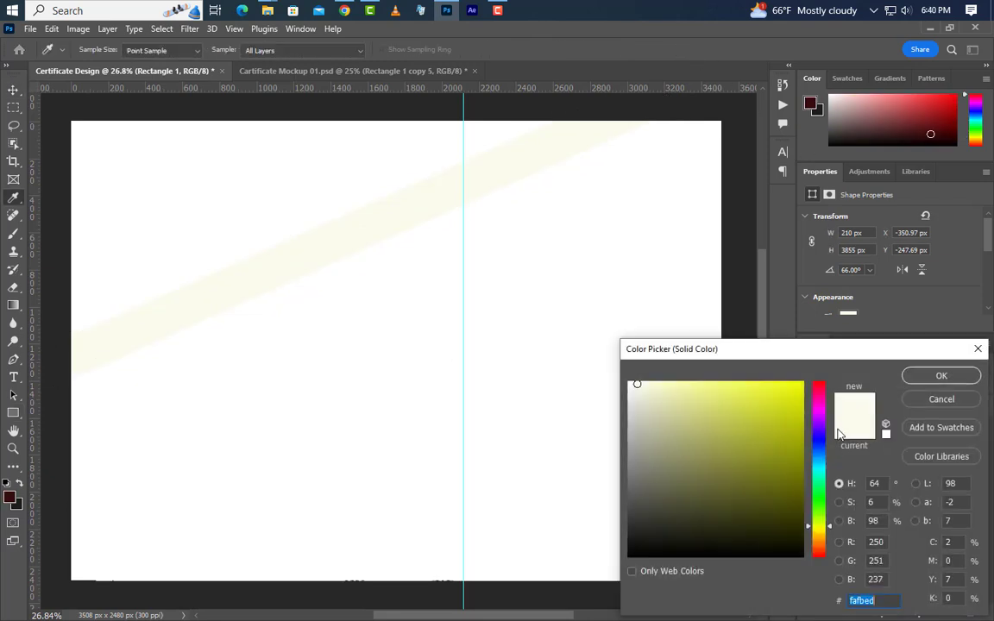
left_click(11, 500)
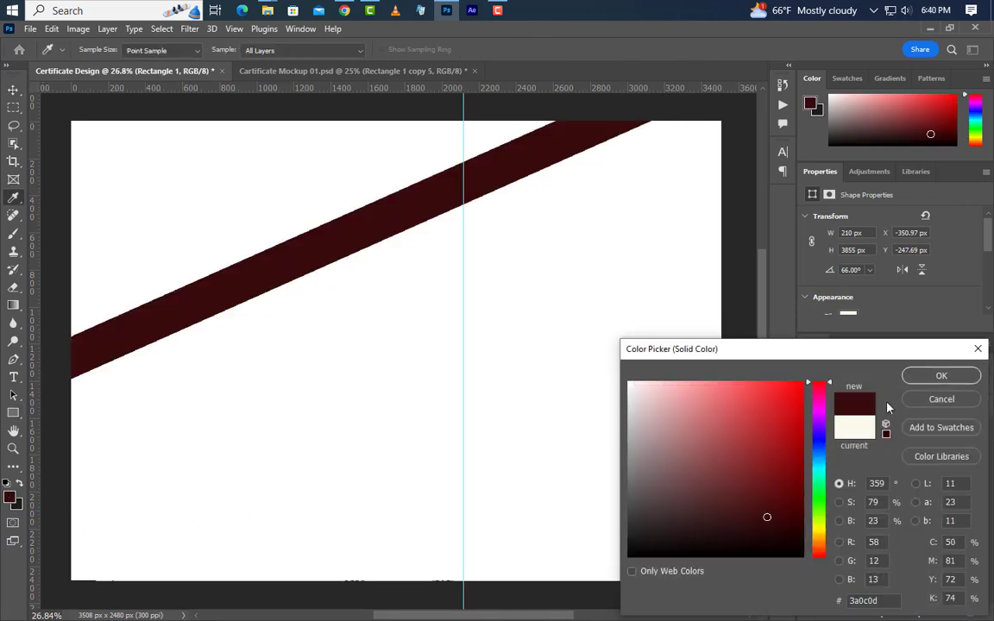
left_click(941, 377)
Duplicate the diagonal band, widen the copy to about 1293 px to cover the page's upper-left corner, and stack it below the original band.
left_click_drag(946, 433, 952, 612)
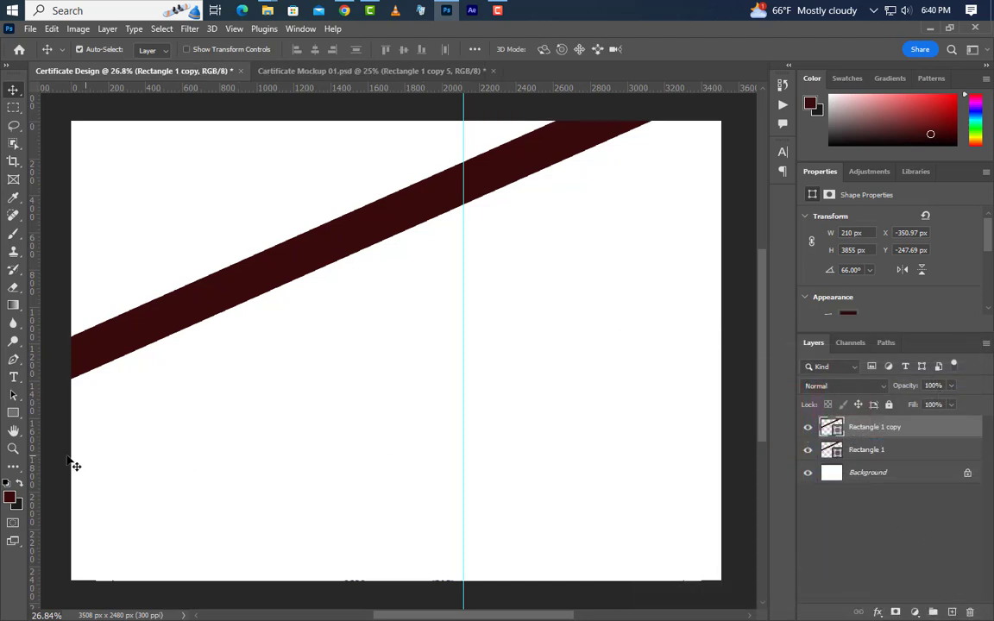
left_click(13, 415)
left_click_drag(331, 222, 148, 106)
scroll(491, 352, "down", 3)
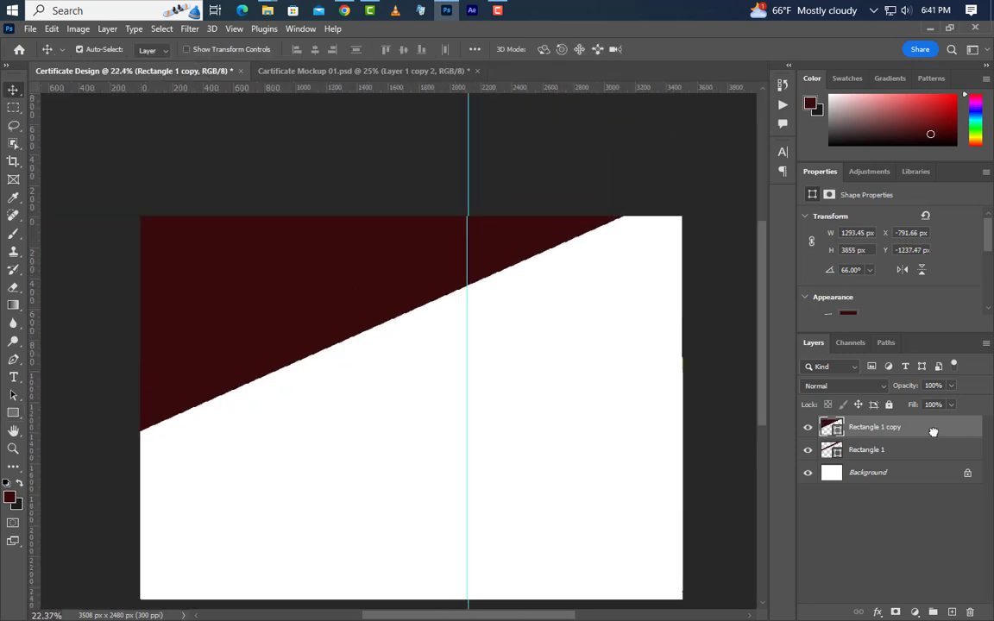
left_click_drag(933, 432, 933, 458)
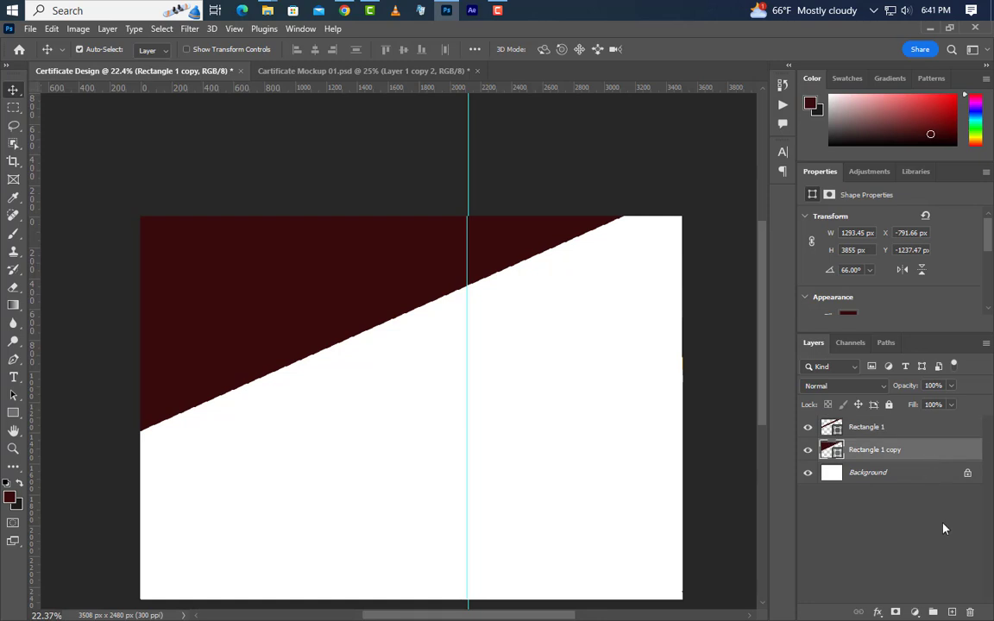
Add a new layer above the large maroon shape and paint one soft 2500 px brush dab just below its diagonal edge.
left_click(953, 612)
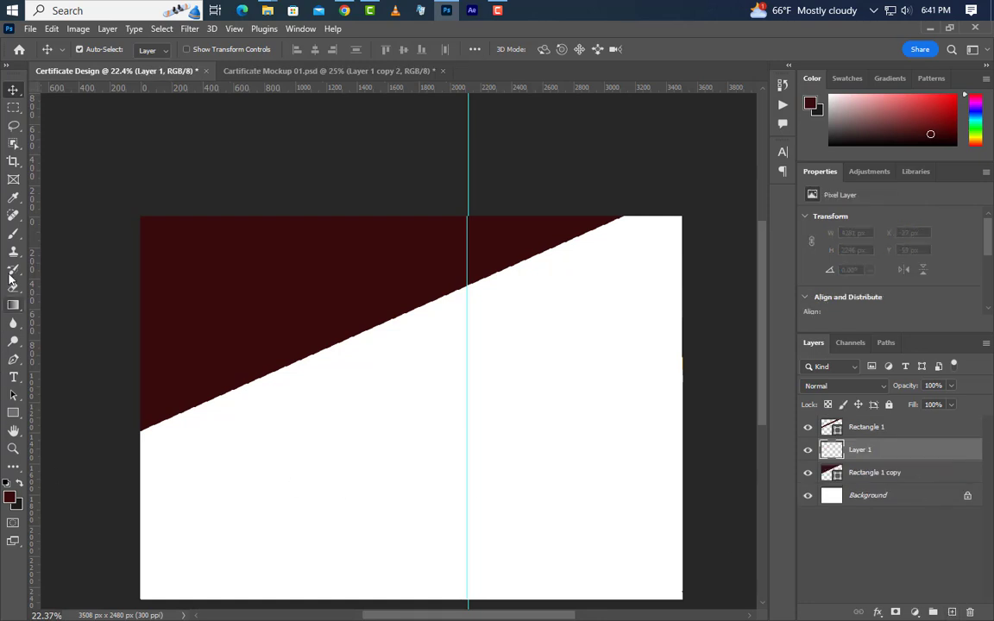
left_click(13, 233)
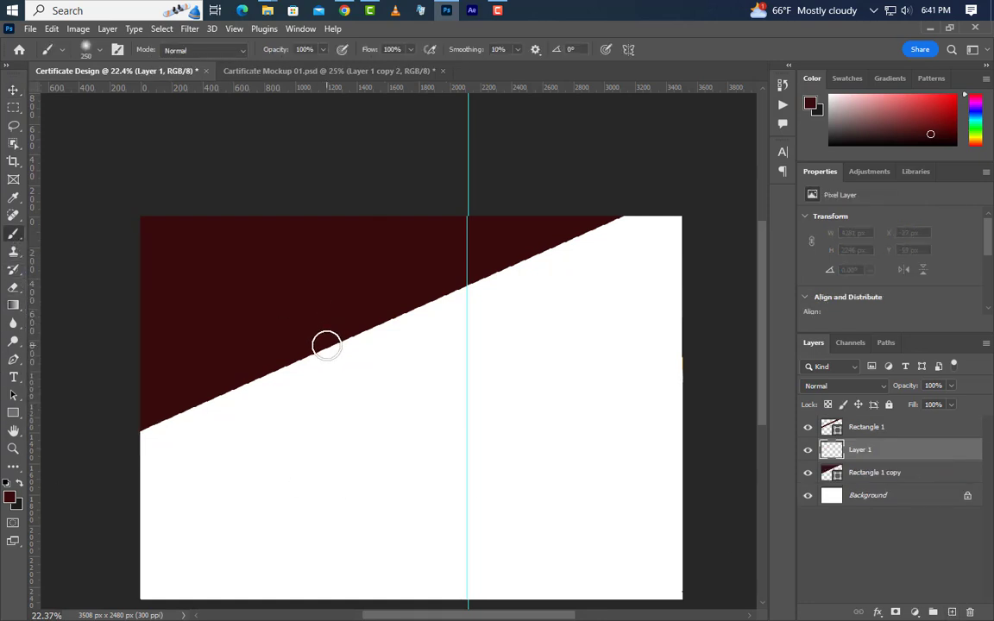
key("bracketright")
key("bracketright")
key("bracketright")
key("bracketright")
key("bracketright")
key("bracketright")
key("bracketright")
key("bracketright")
key("bracketright")
key("bracketright")
key("bracketright")
key("bracketright")
key("bracketright")
key("bracketright")
key("bracketright")
key("bracketright")
key("bracketright")
key("bracketright")
key("bracketright")
key("bracketright")
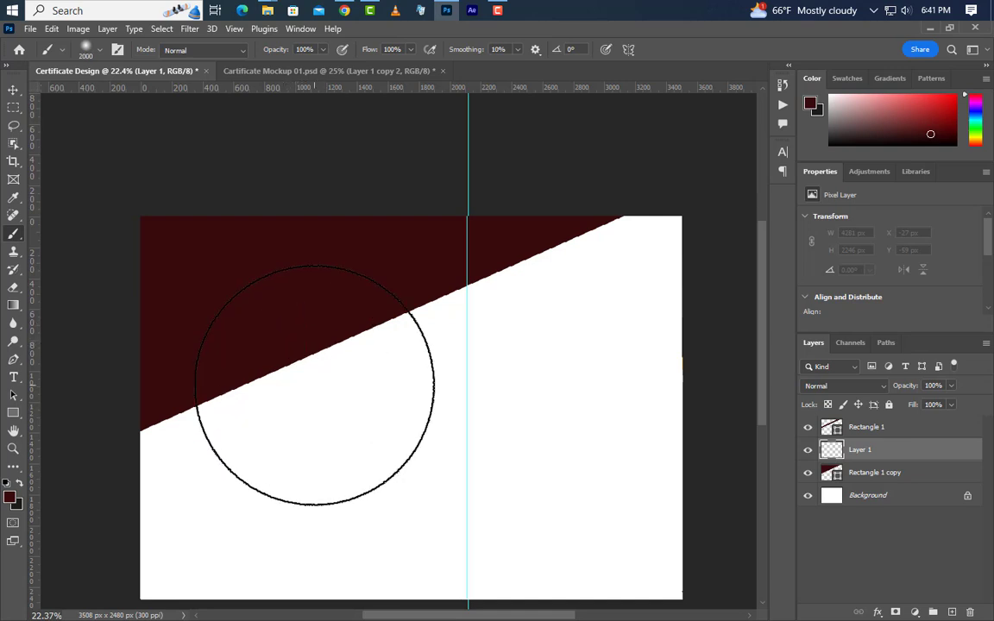
left_click(331, 401)
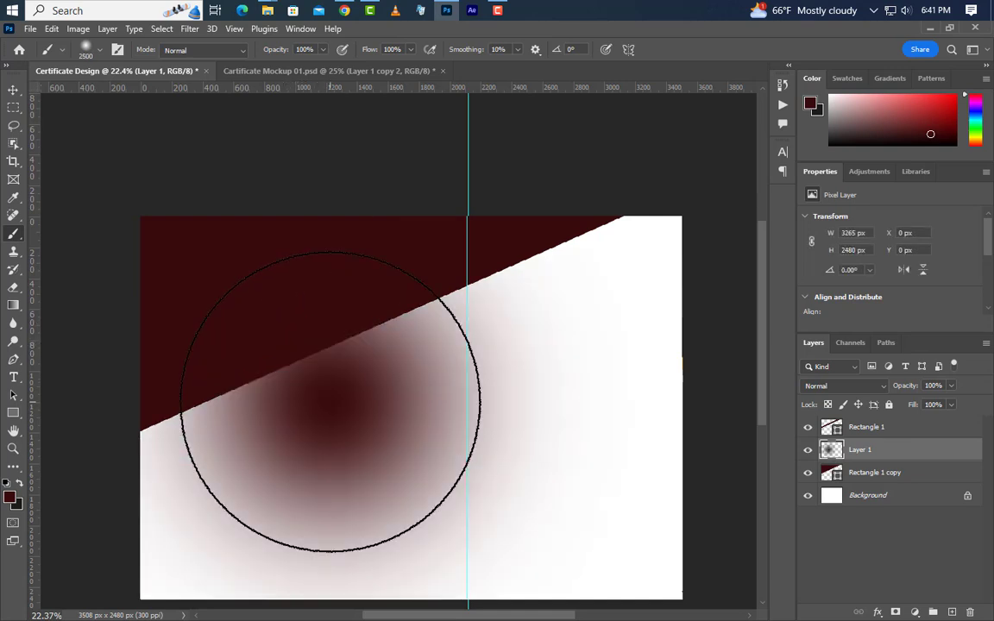
Apply a red Color Overlay at 100% opacity to the brush layer and clip it to the large maroon shape.
double_click(912, 451)
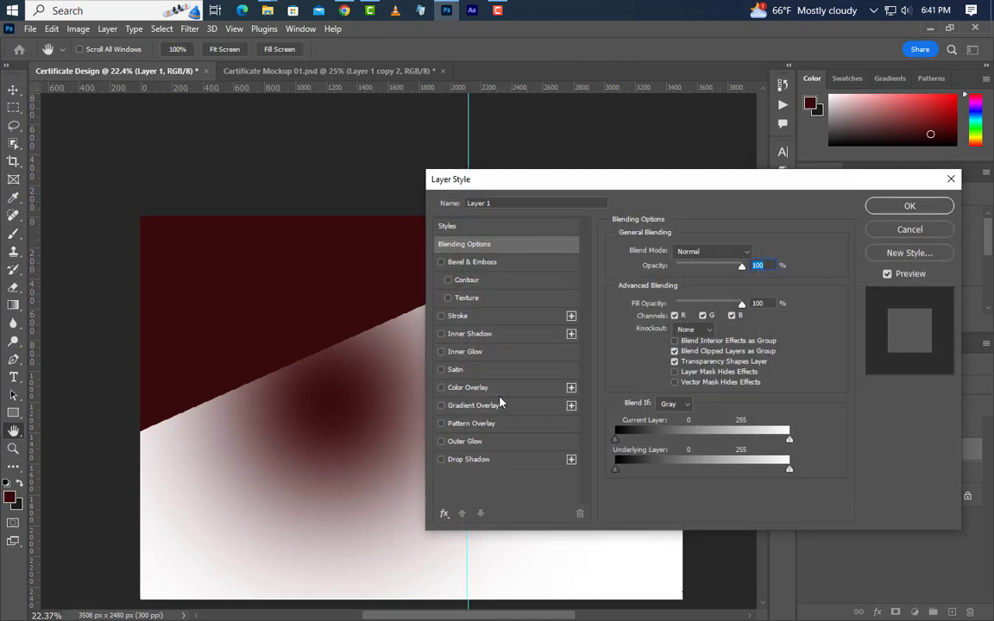
left_click(467, 387)
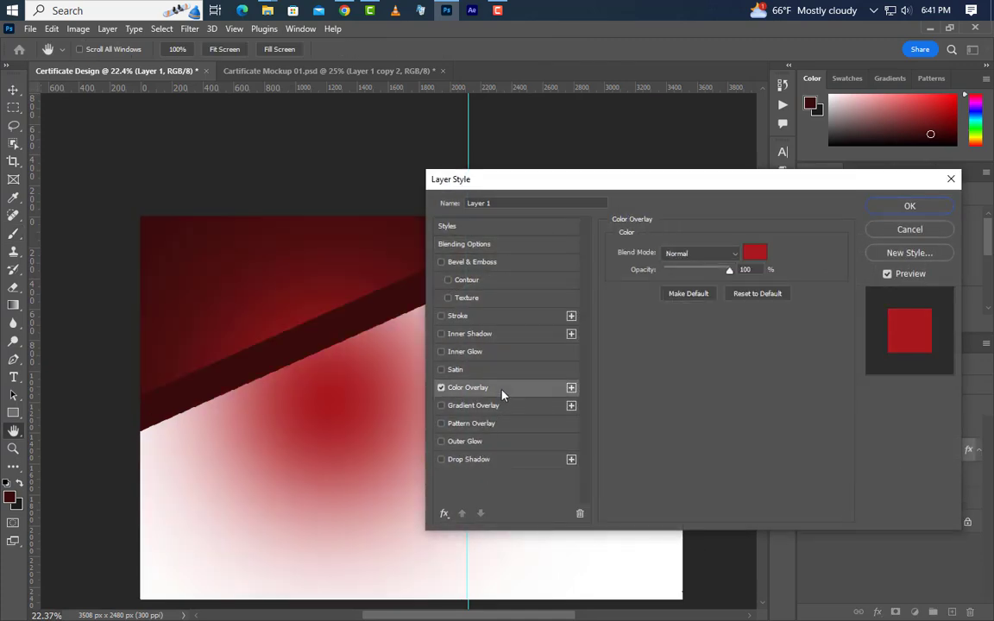
left_click(911, 209)
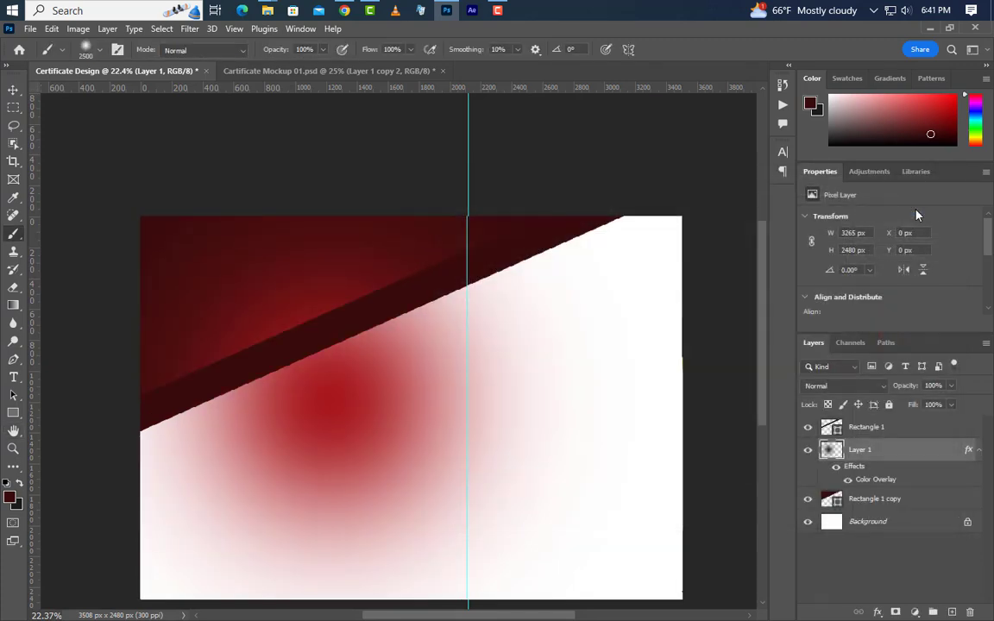
right_click(931, 456)
left_click(863, 345)
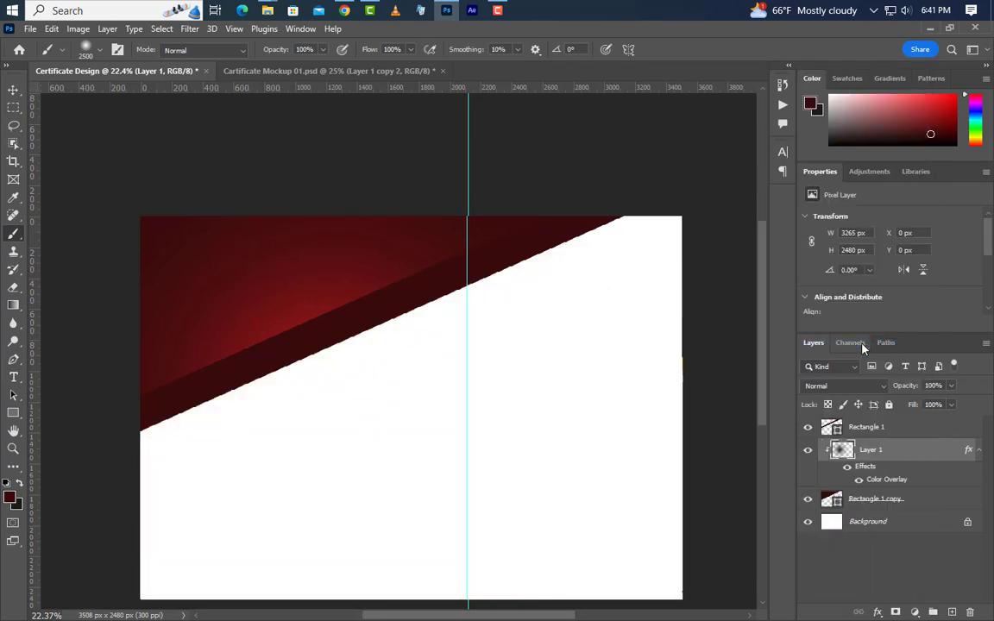
Duplicate the red glow layer above the narrow band, clip the copy to the band, and set its opacity to 30%.
left_click_drag(937, 452, 924, 417)
right_click(930, 440)
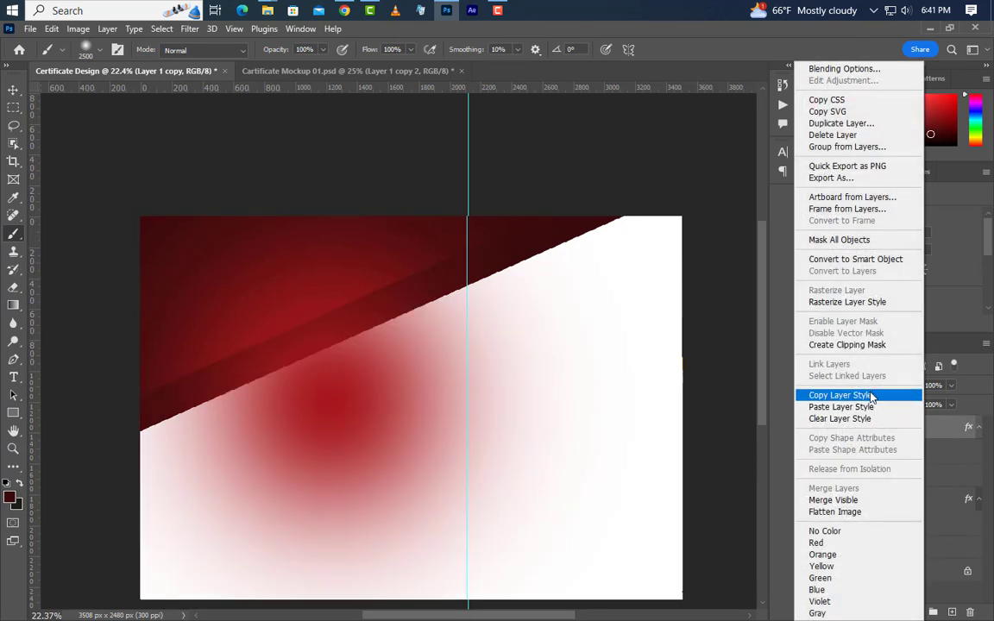
left_click(857, 346)
left_click(938, 386)
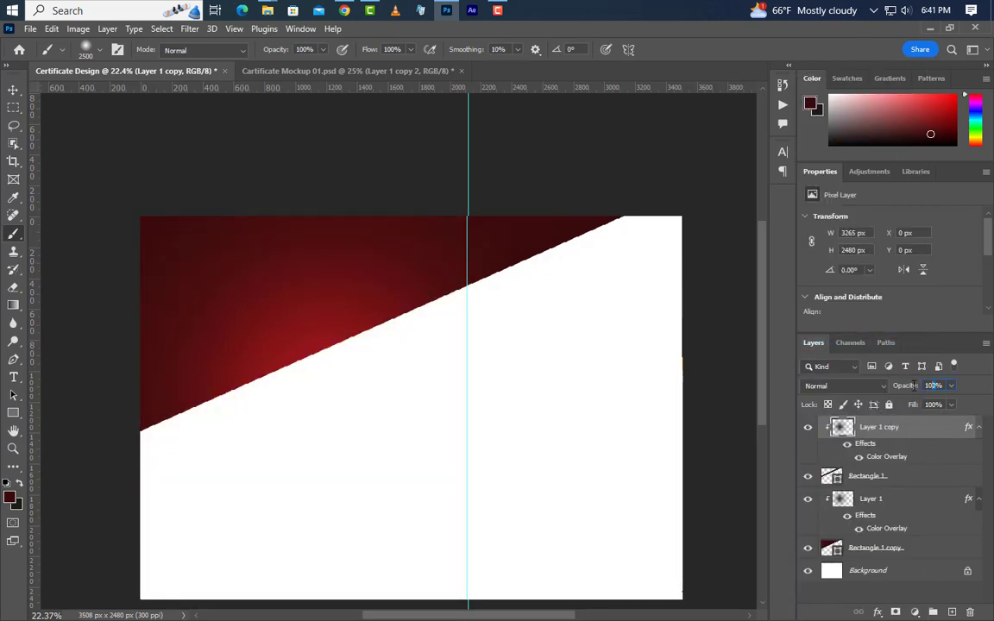
type("30")
key("Return")
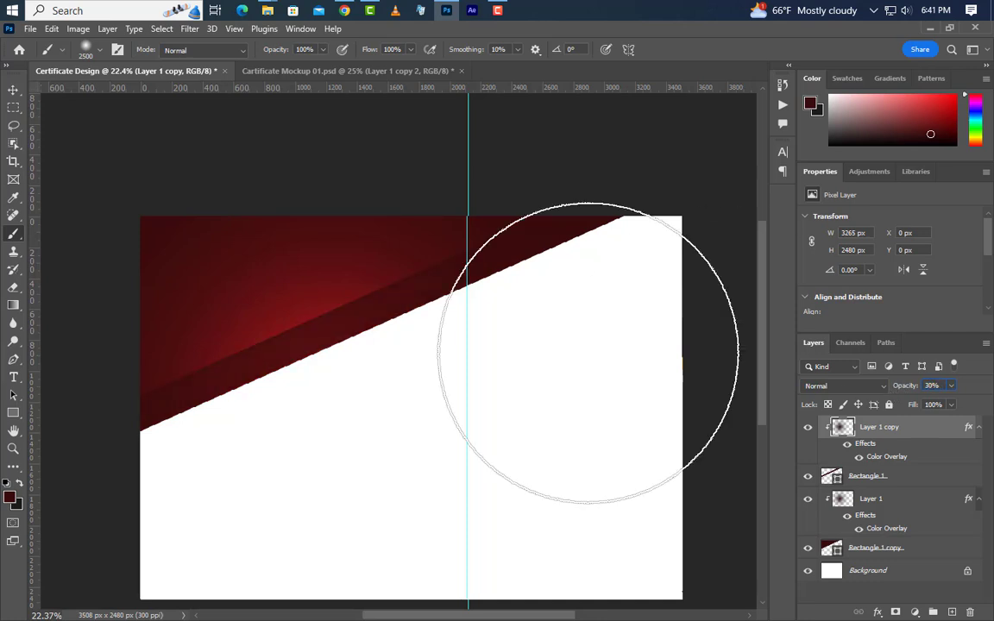
Select both red glow layers and scale them up together to about 109%.
left_click(13, 89)
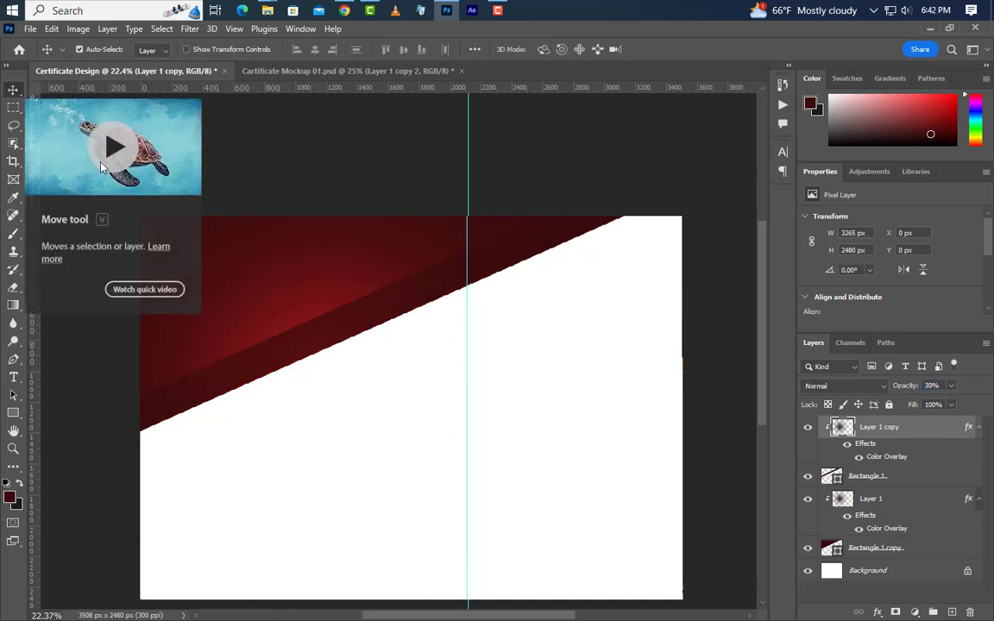
left_click(873, 498, "ctrl")
key("ctrl+t")
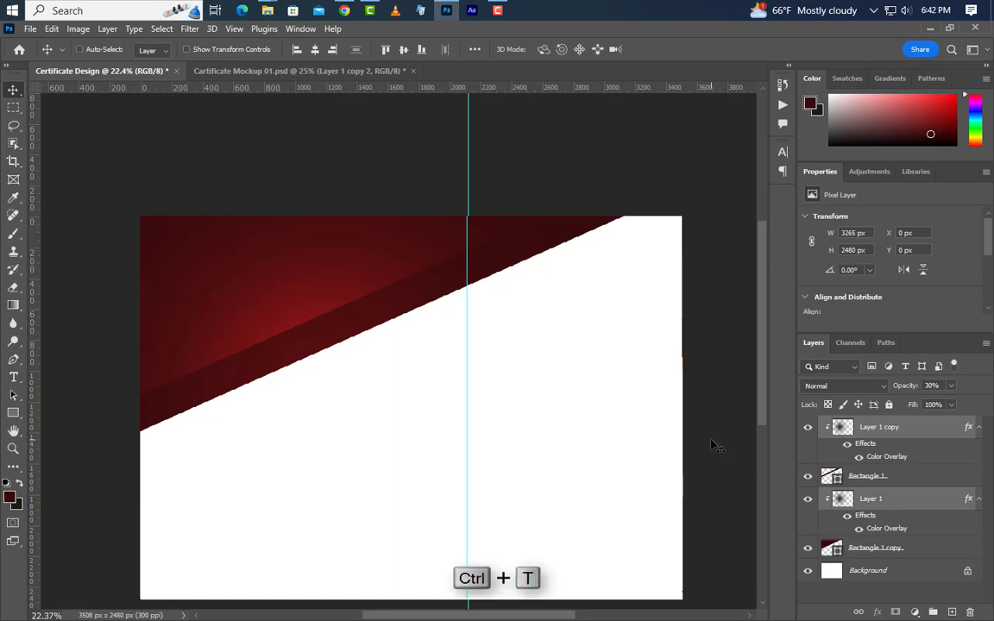
scroll(284, 322, "down", 1)
left_click_drag(536, 516, 570, 541)
left_click(683, 49)
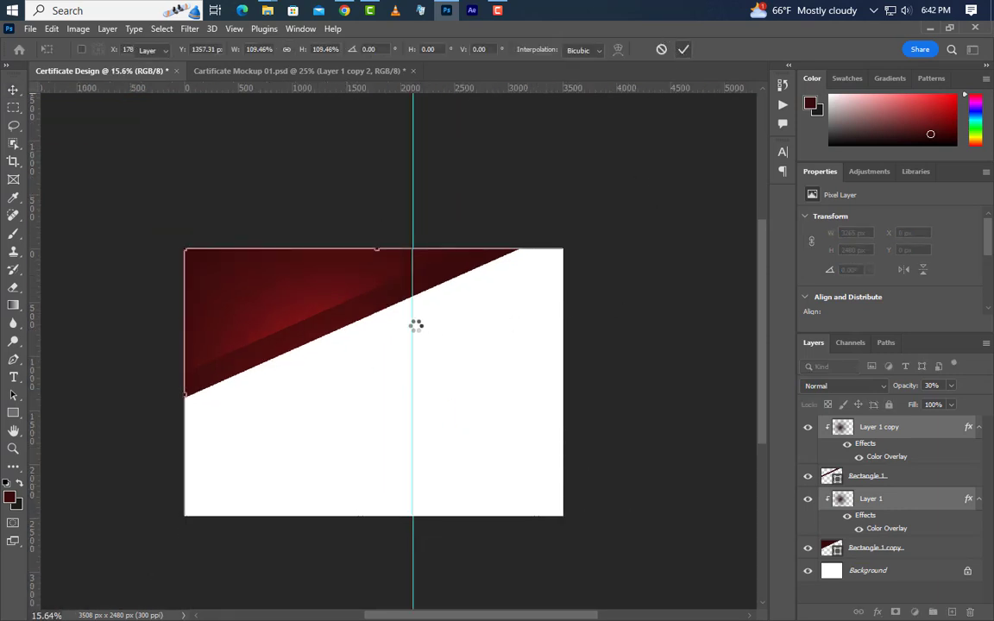
scroll(377, 373, "up", 1)
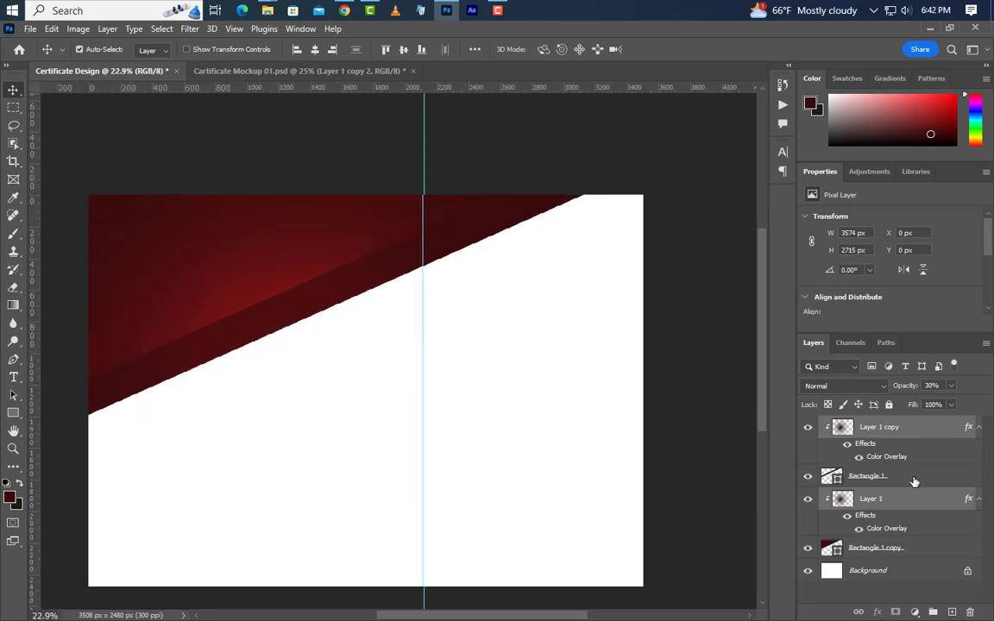
Group the two maroon shapes with their glow layers and duplicate the group.
left_click(915, 481)
left_click(915, 548, "ctrl")
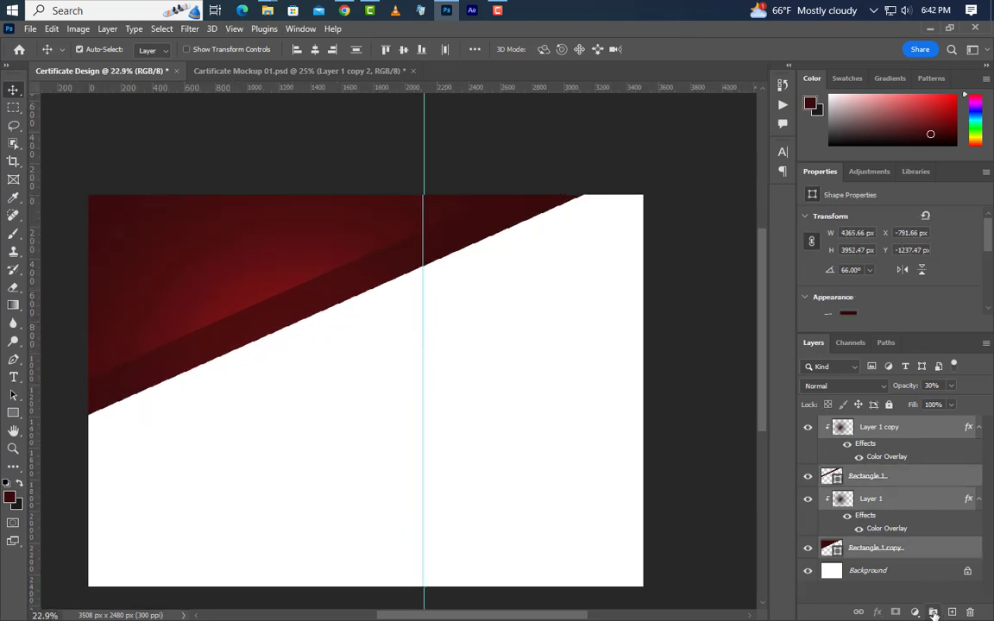
left_click(934, 612)
left_click_drag(915, 425, 933, 612)
Flip the duplicated group horizontally, move it right until the diagonal edges meet at the vertical guide, and stack it below the original group.
key("ctrl+t")
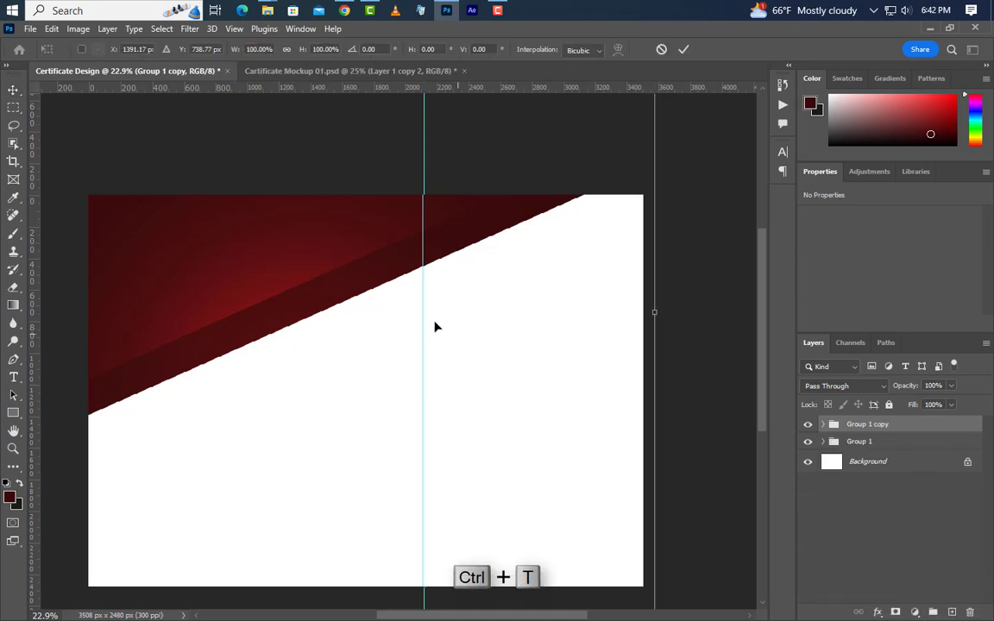
right_click(441, 363)
left_click(487, 339)
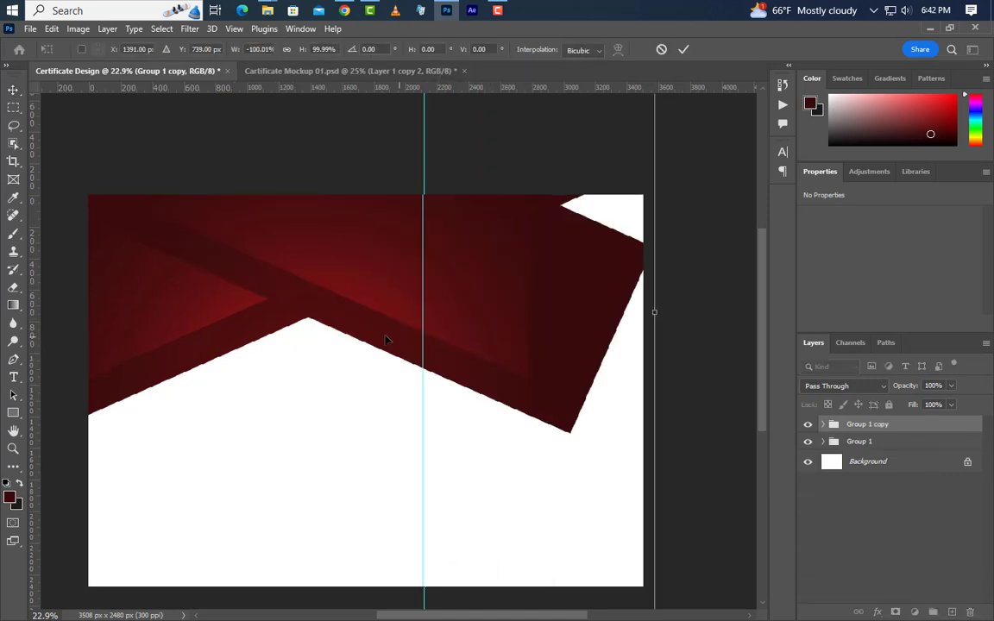
left_click_drag(547, 331, 582, 332)
left_click_drag(487, 307, 537, 302)
left_click(684, 54)
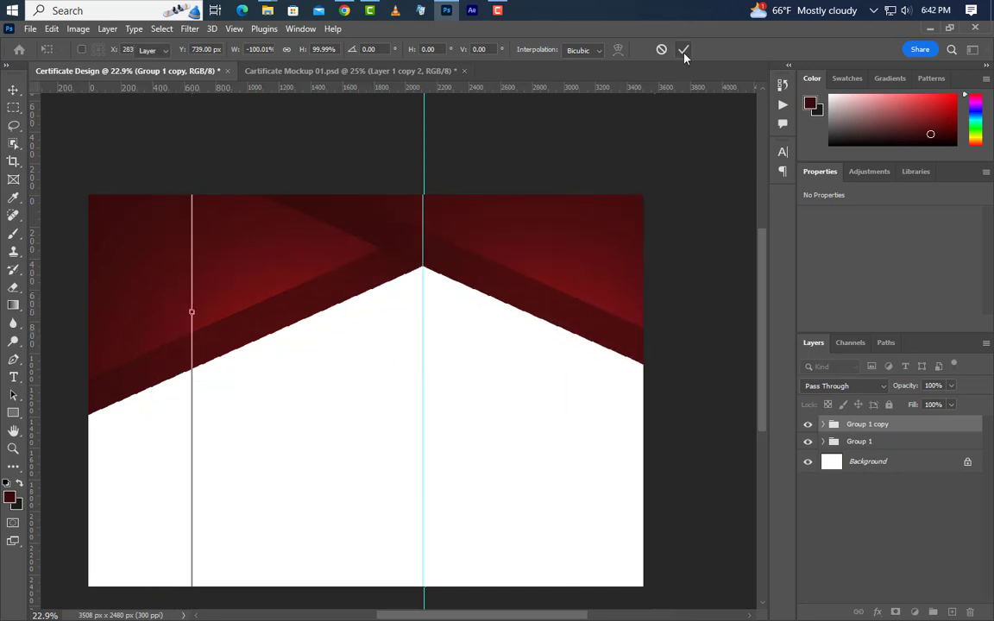
left_click_drag(937, 426, 937, 450)
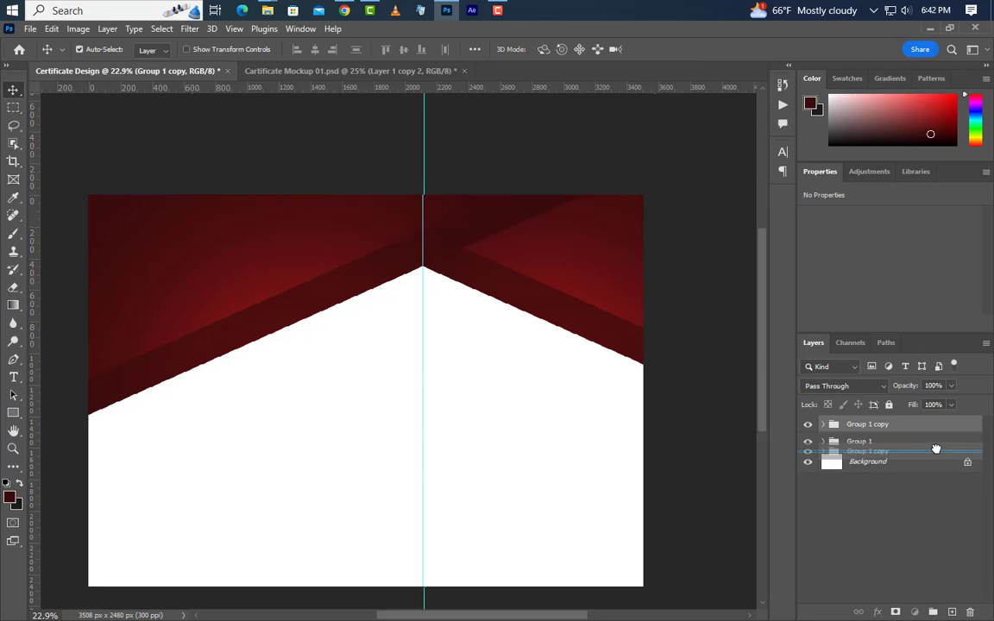
Recolor the large shape in the mirrored group to dark gray 1c1c1c.
left_click(627, 249)
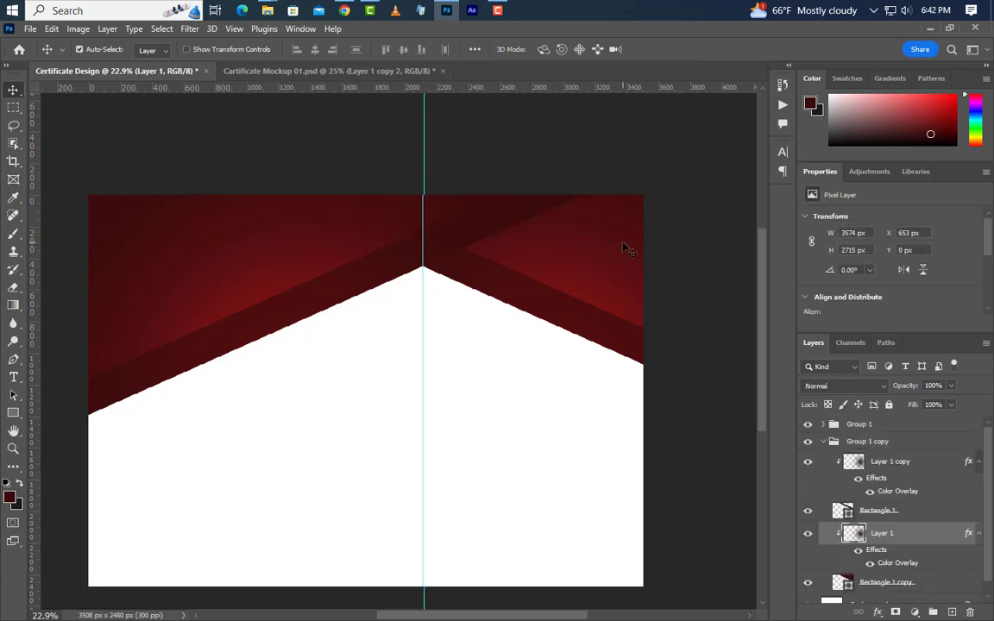
scroll(898, 583, "down", 1)
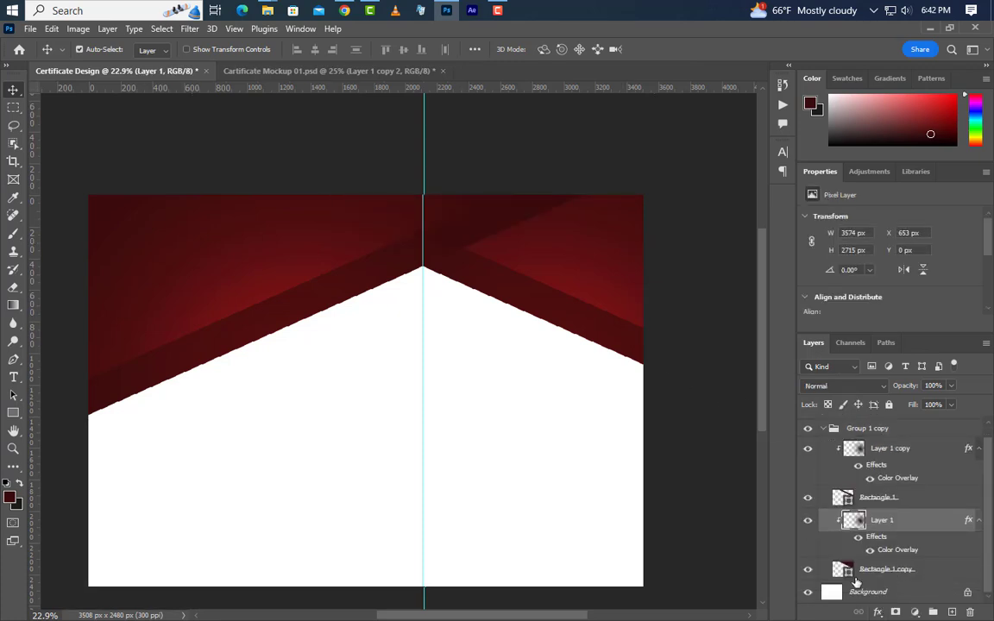
double_click(842, 572)
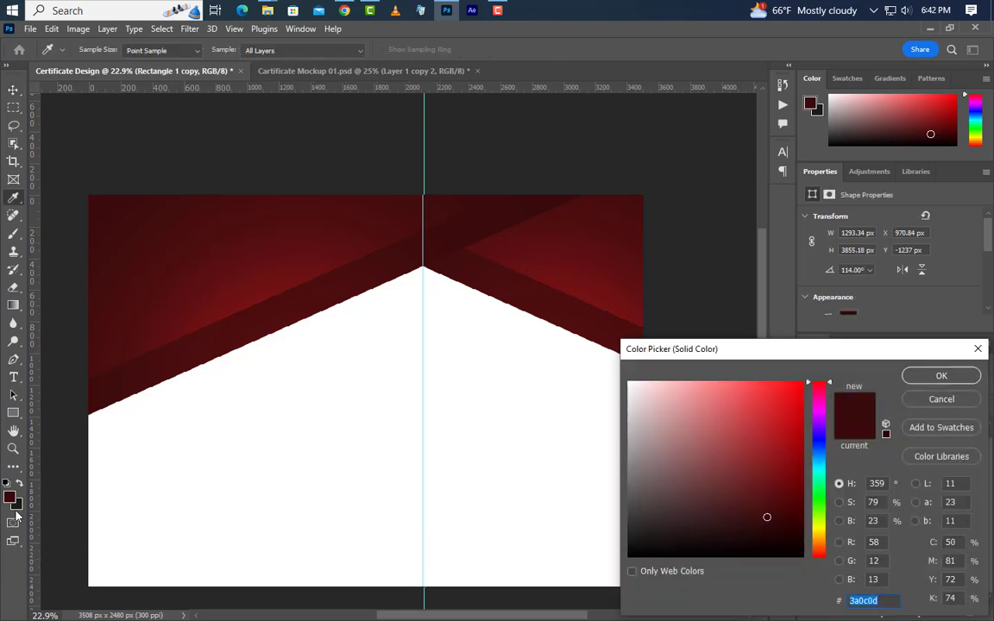
left_click(629, 538)
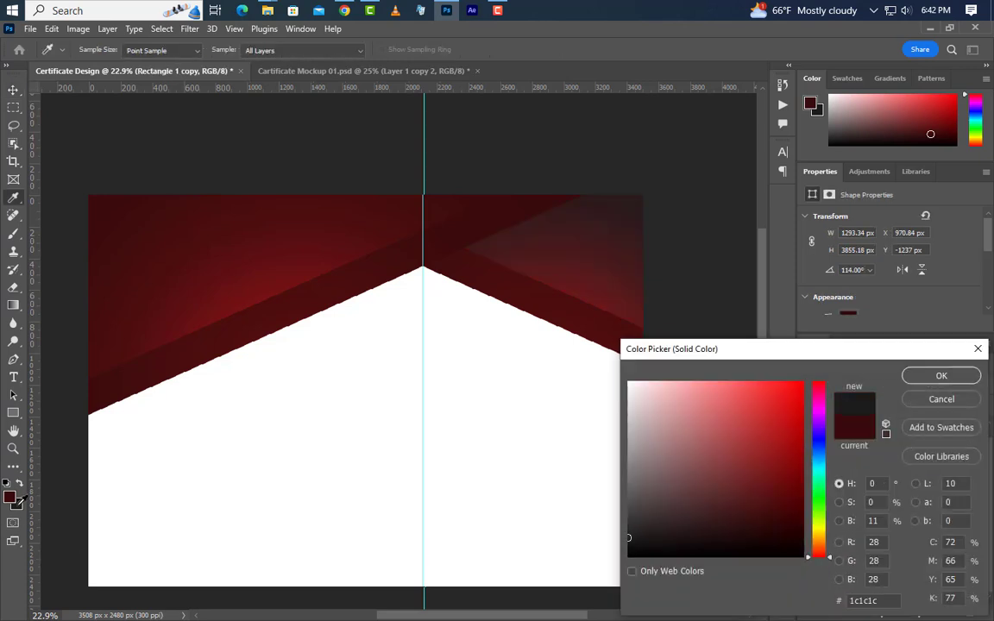
left_click(939, 378)
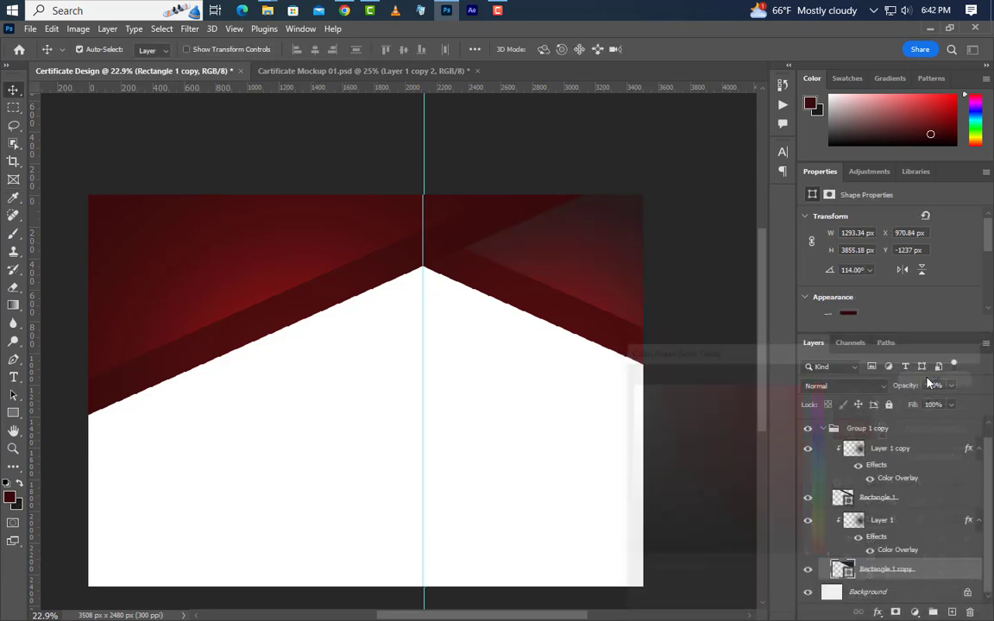
Recolor the narrow band in the mirrored group to dark gray 1c1c1c.
double_click(849, 501)
left_click(629, 538)
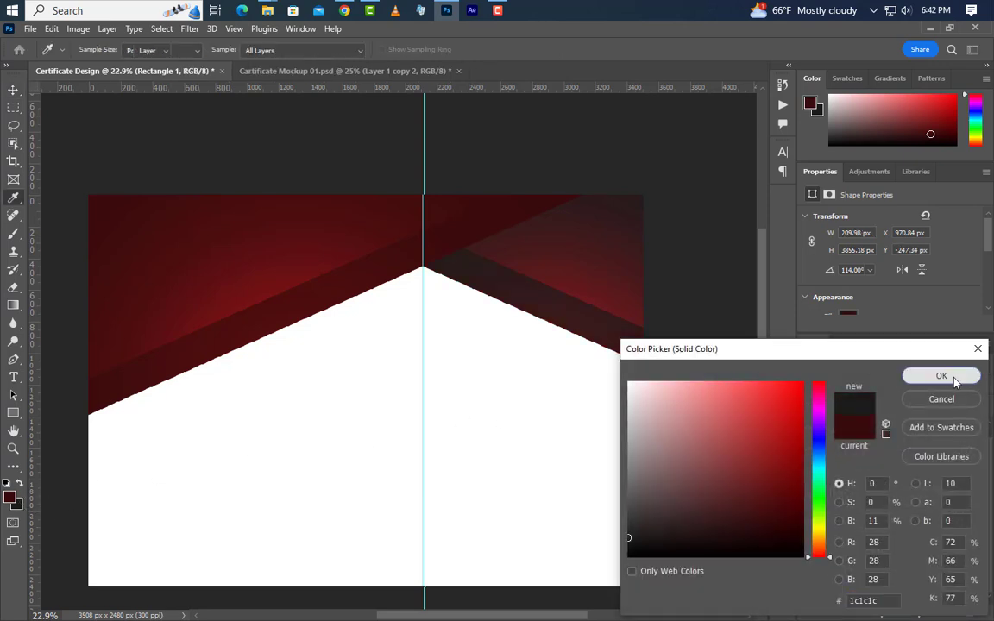
left_click(942, 375)
Set the Color Overlay of the glow clipped to the mirrored group's narrow band to gray 4d4d4f.
double_click(845, 476)
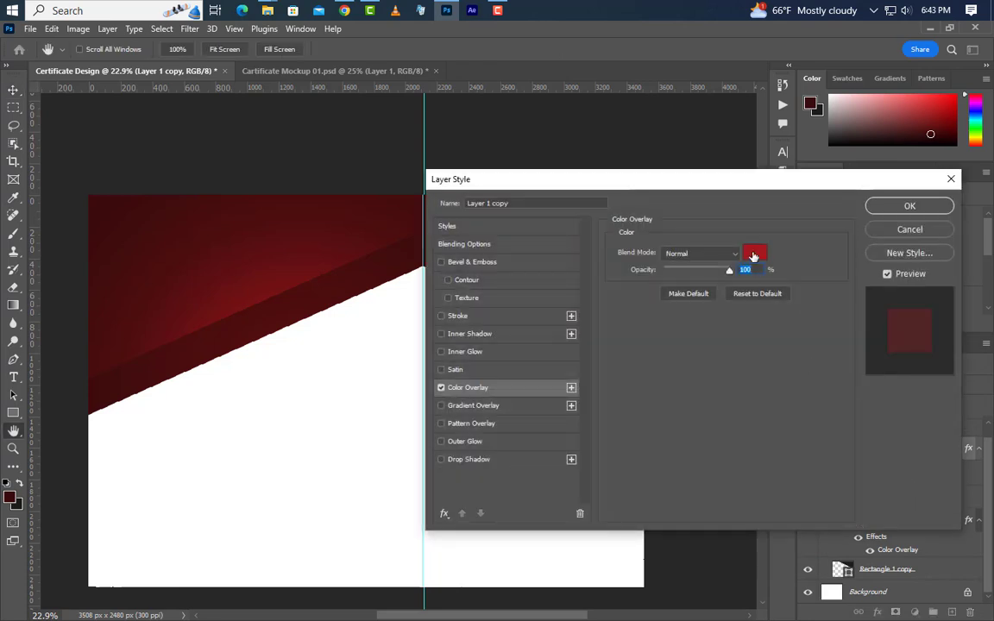
left_click(755, 254)
type("4d4d4f")
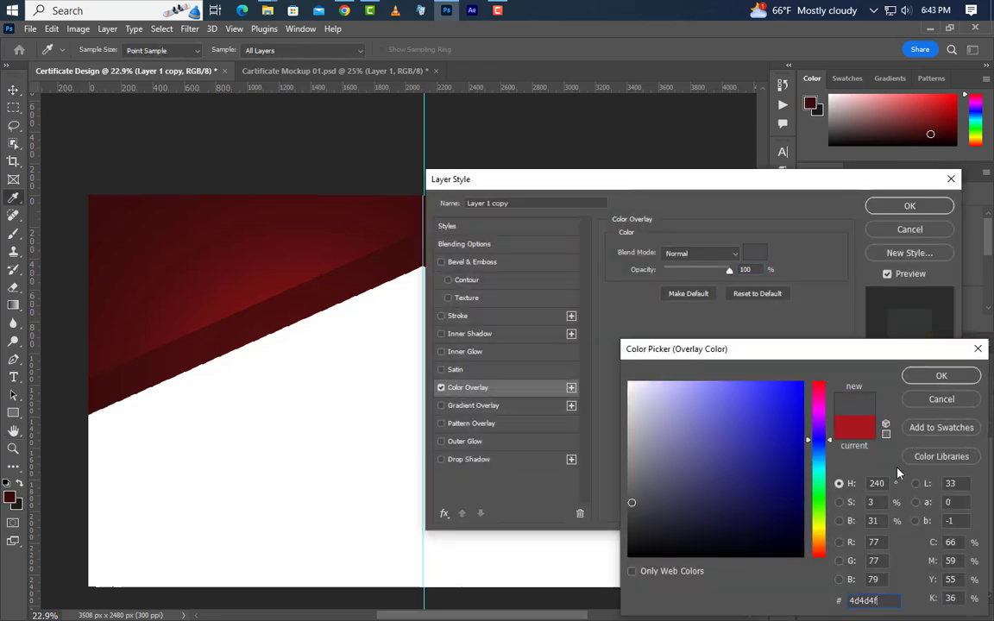
left_click(942, 379)
left_click(905, 208)
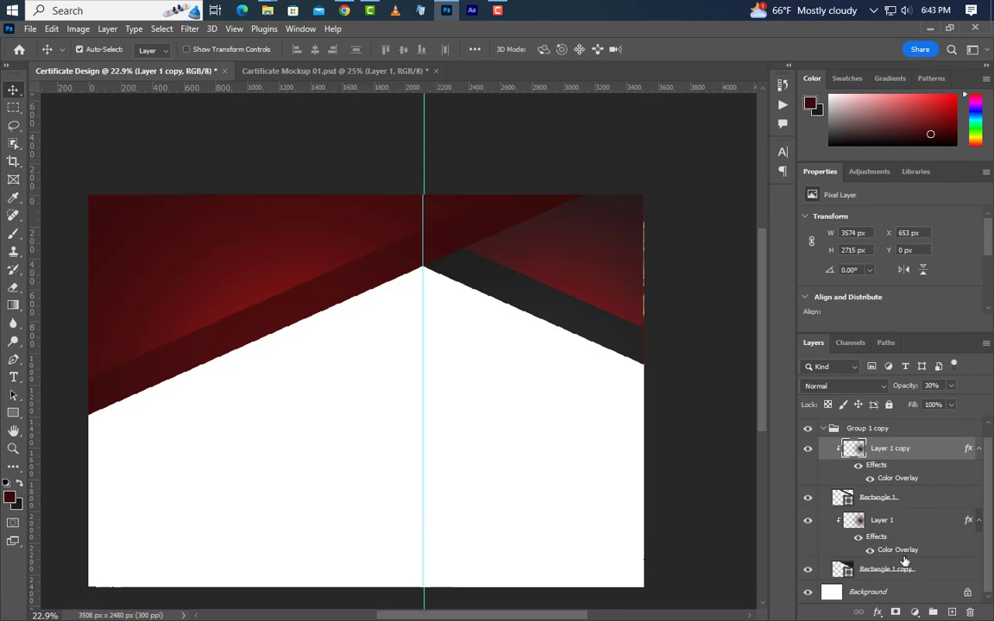
Set the Color Overlay of the glow clipped to the mirrored group's large shape to gray 4d4d4f.
left_click(902, 554)
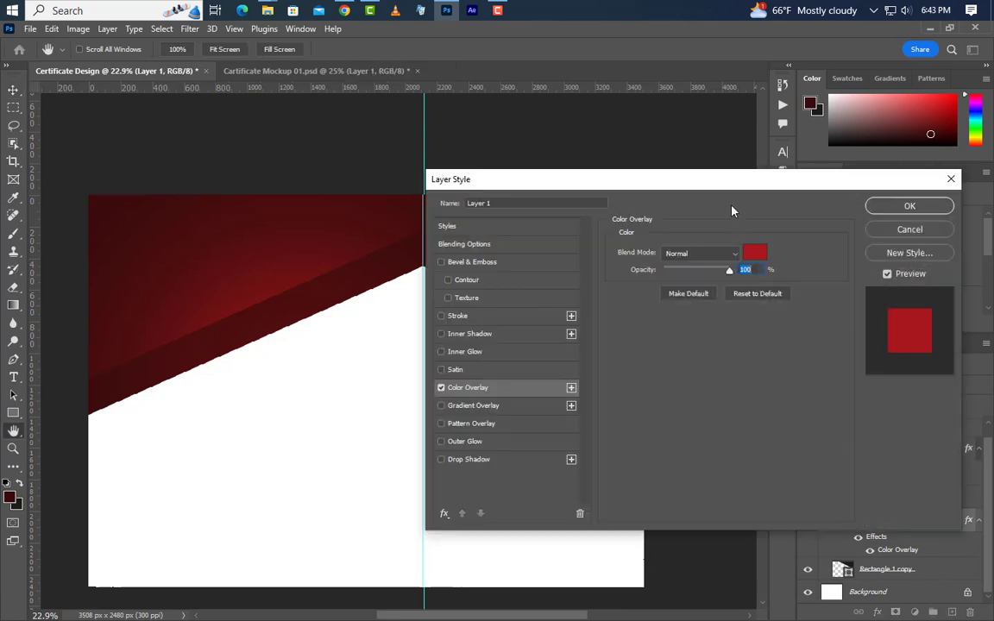
left_click_drag(732, 180, 841, 401)
left_click(866, 474)
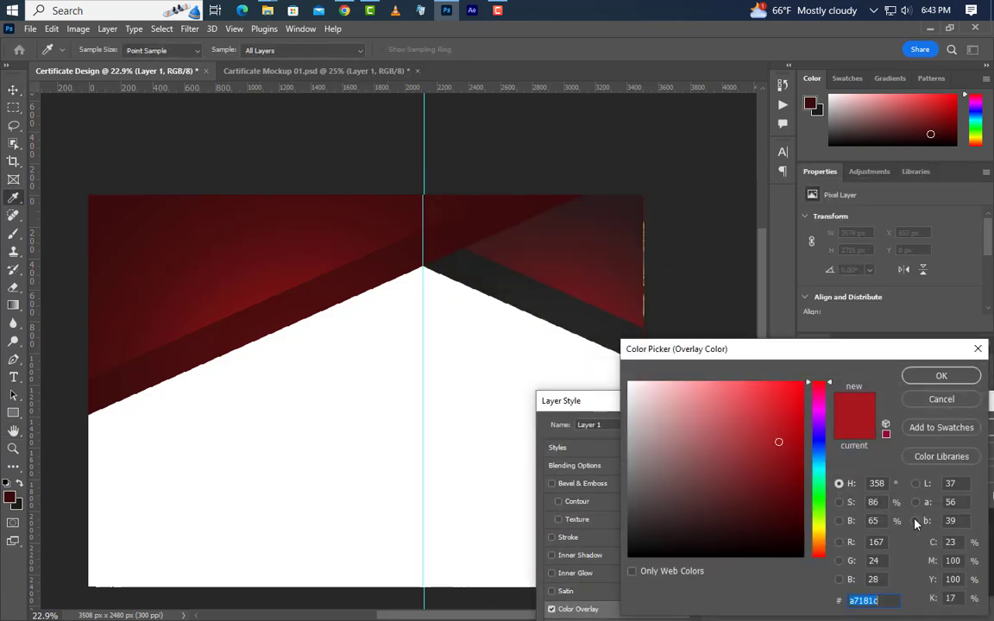
type("4d4d4f")
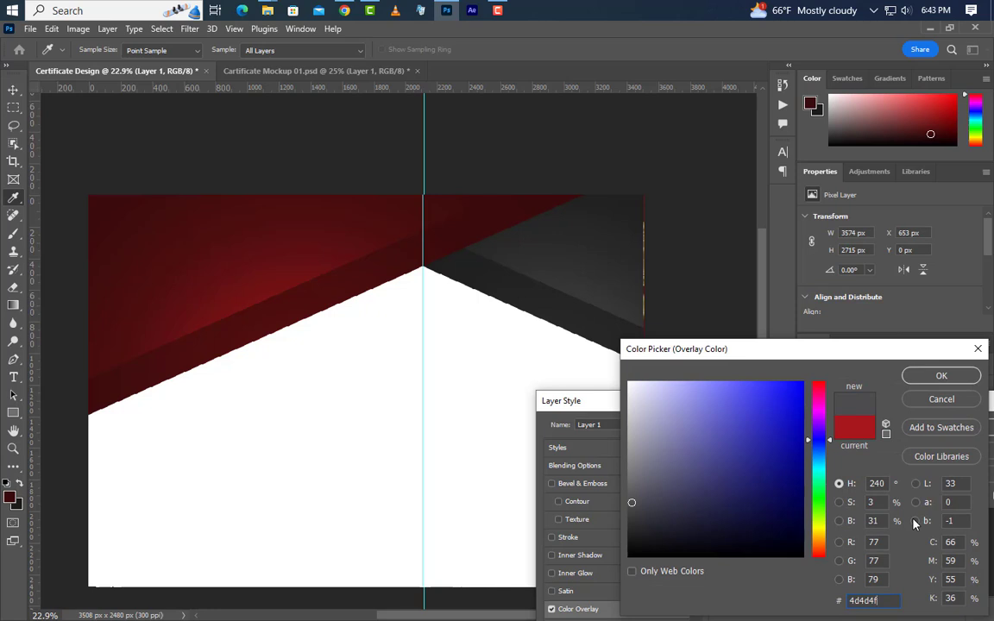
left_click(941, 375)
left_click(983, 426)
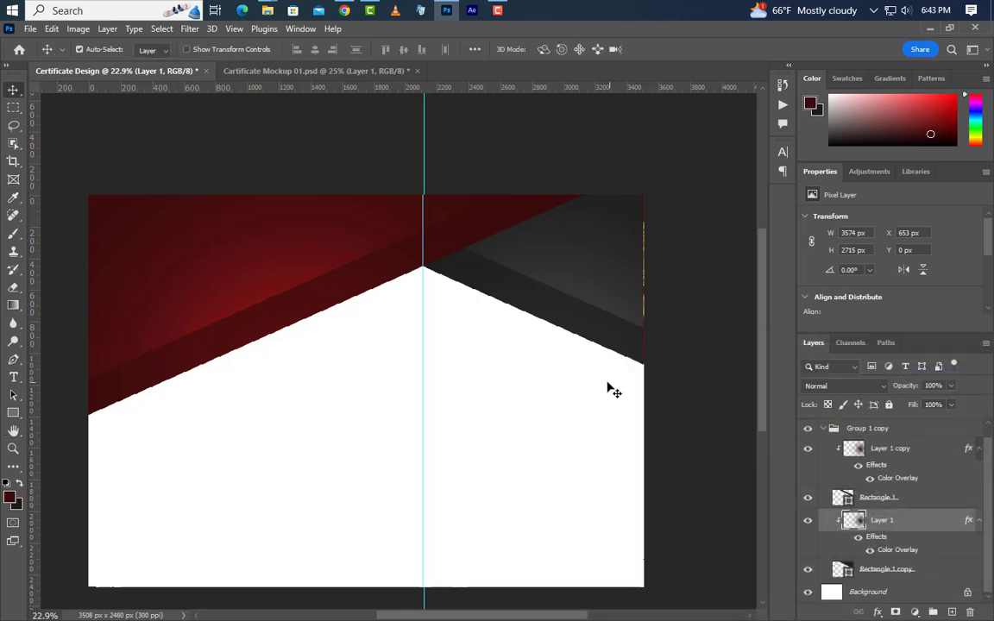
Scale the gray glow on the mirrored large shape down to about 87%, keeping its upper edge in place.
key("ctrl+t")
scroll(509, 324, "down", 2)
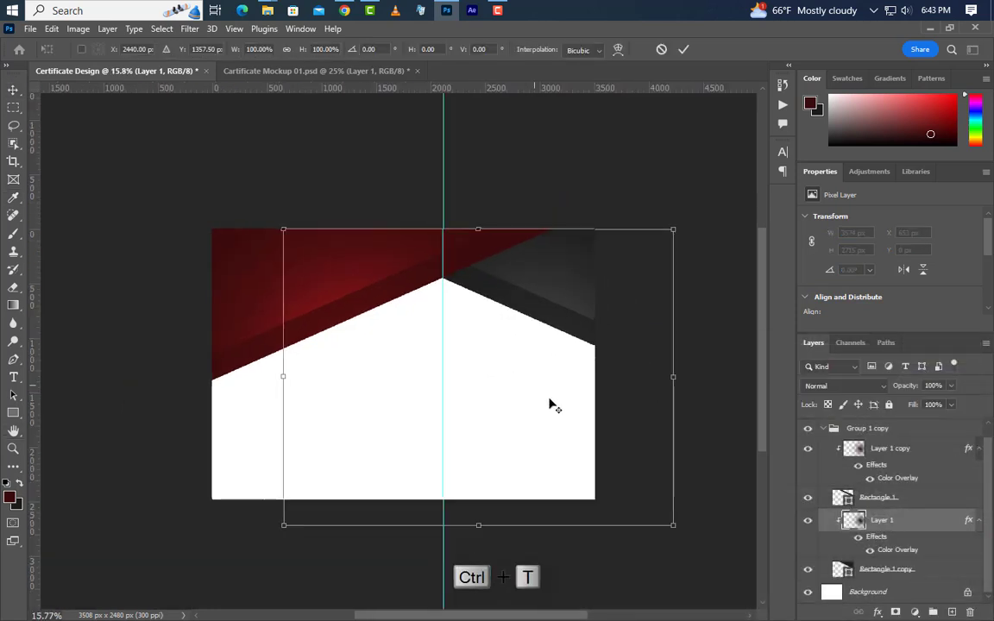
left_click_drag(479, 525, 484, 493)
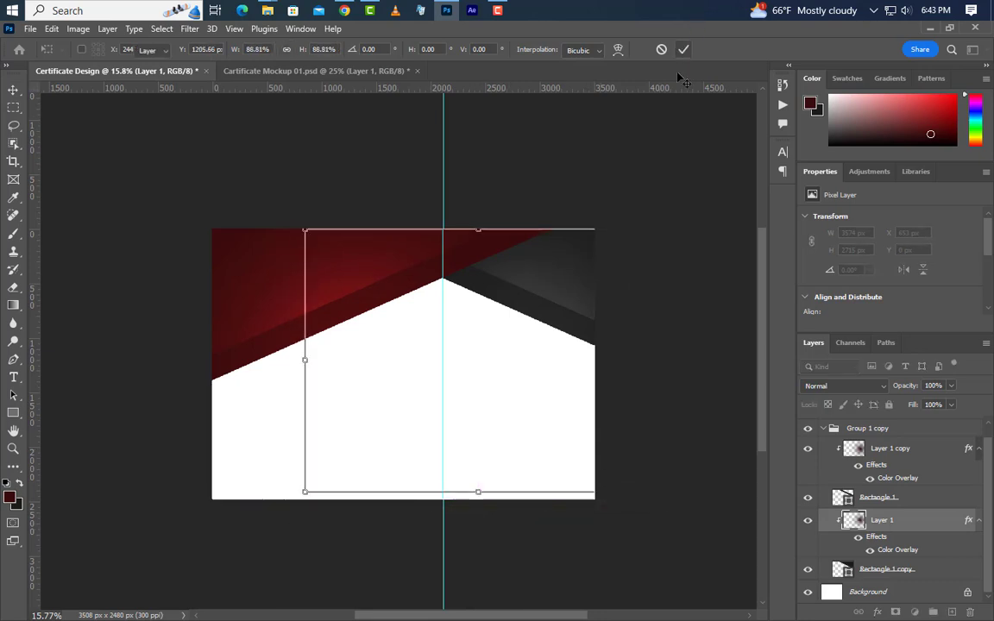
left_click(684, 49)
Duplicate the narrow maroon band in Group 1 and clip the red glow layer above it to the copy.
scroll(483, 393, "up", 2)
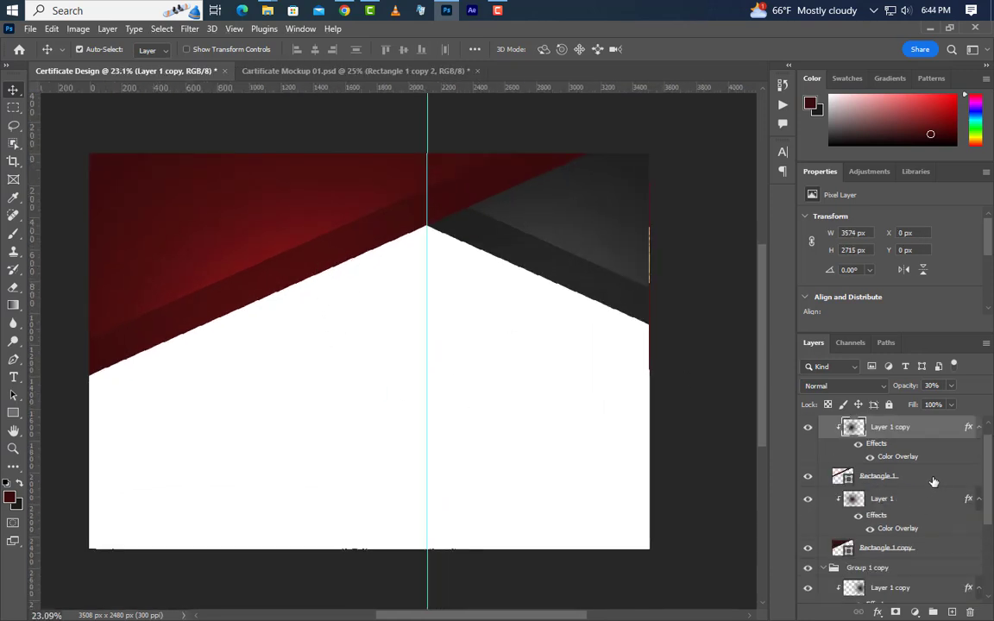
left_click(949, 476)
left_click_drag(949, 486, 954, 612)
left_click(920, 436)
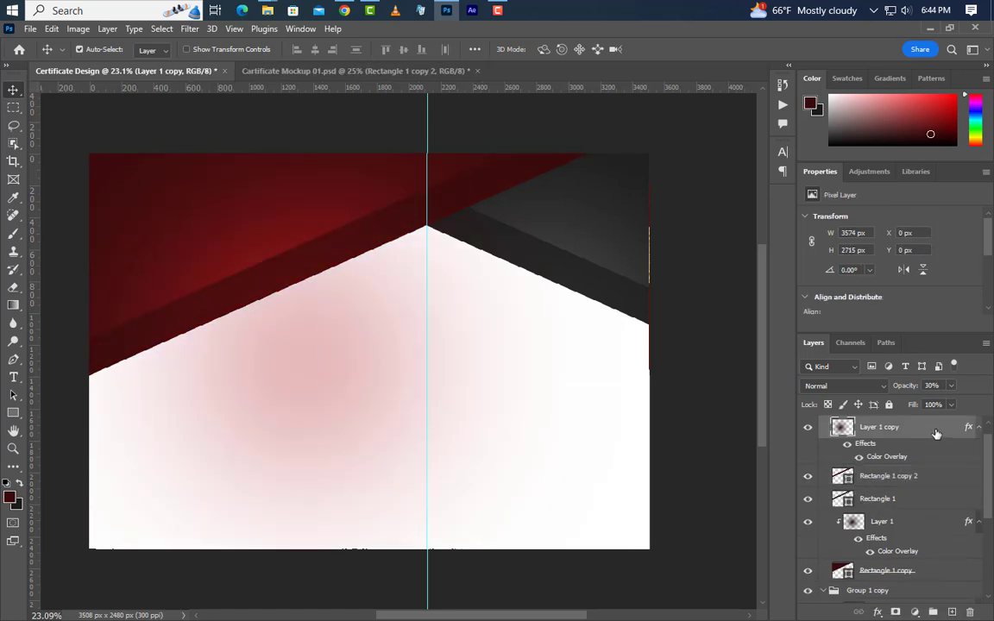
right_click(936, 433)
left_click(825, 345)
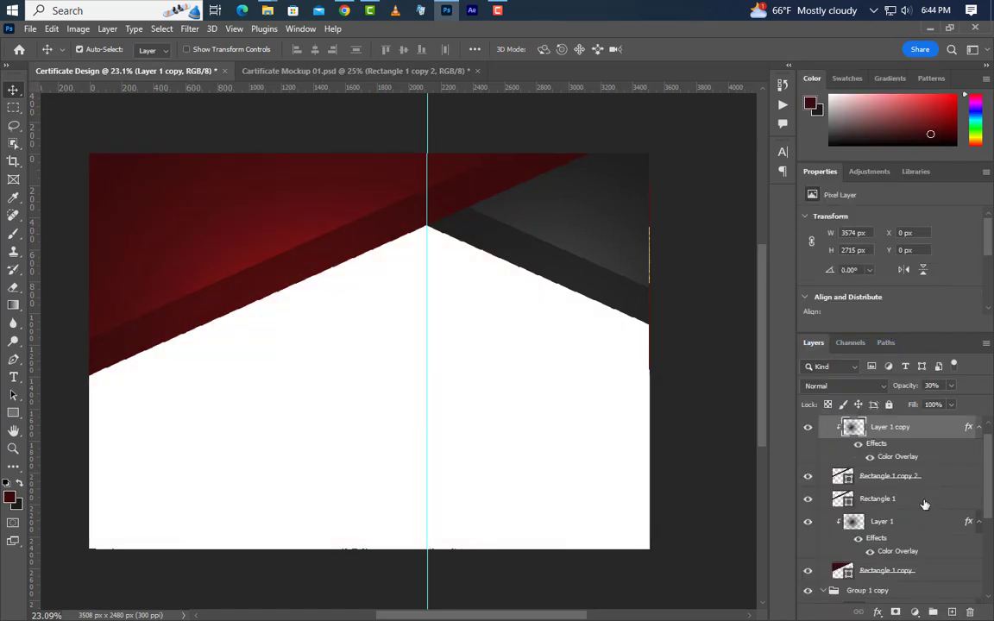
Move the original narrow maroon band out of Group 1 to just above the Background layer.
left_click(936, 502)
left_click_drag(941, 505, 931, 582)
Duplicate the narrow gray band in Group 1 copy and clip the gray glow layer above it to the copy.
scroll(914, 518, "up", 1)
left_click_drag(930, 511, 953, 612)
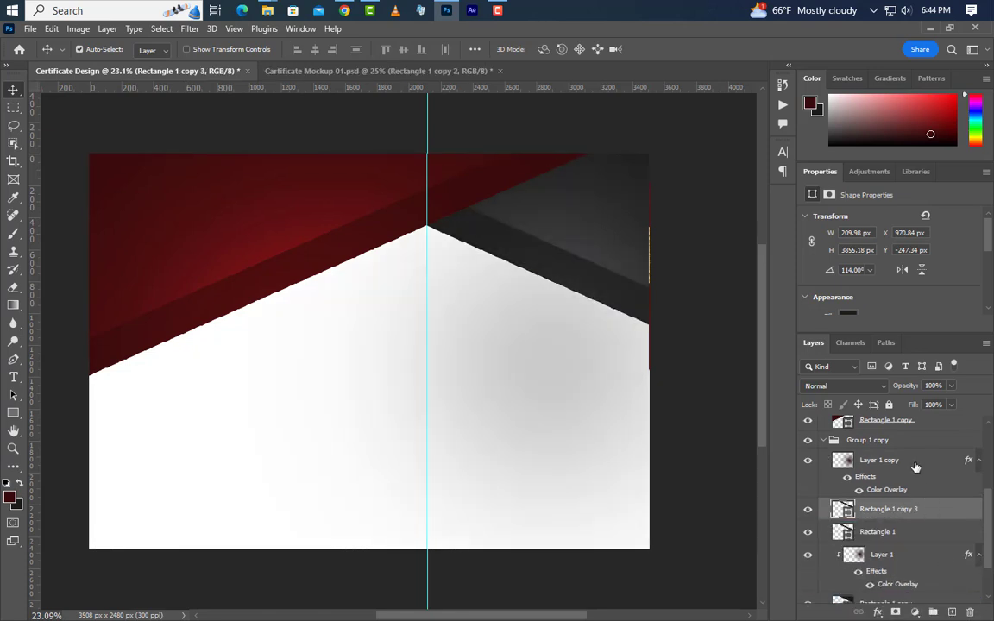
left_click(932, 468)
right_click(934, 467)
left_click(824, 345)
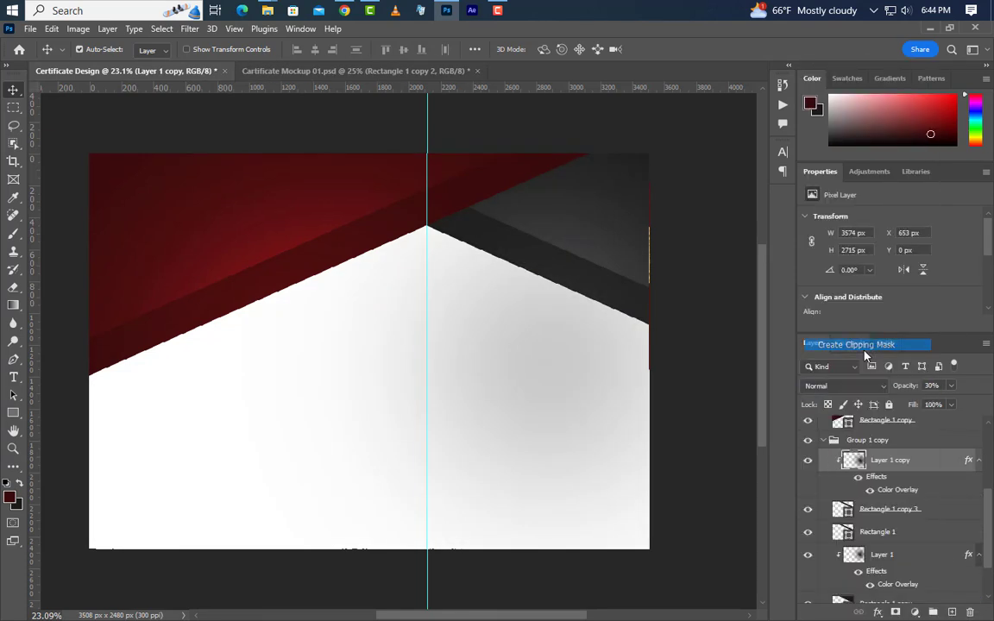
Move the original narrow gray band out of its group to just above the Background layer, and collapse both groups.
left_click_drag(953, 533, 947, 615)
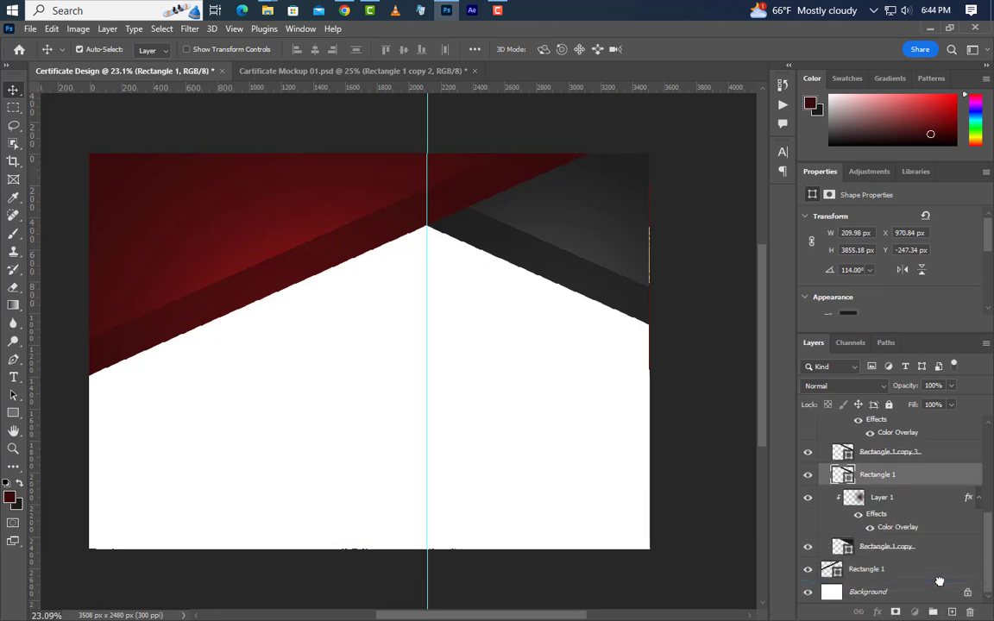
scroll(917, 535, "up", 2)
scroll(917, 535, "up", 1)
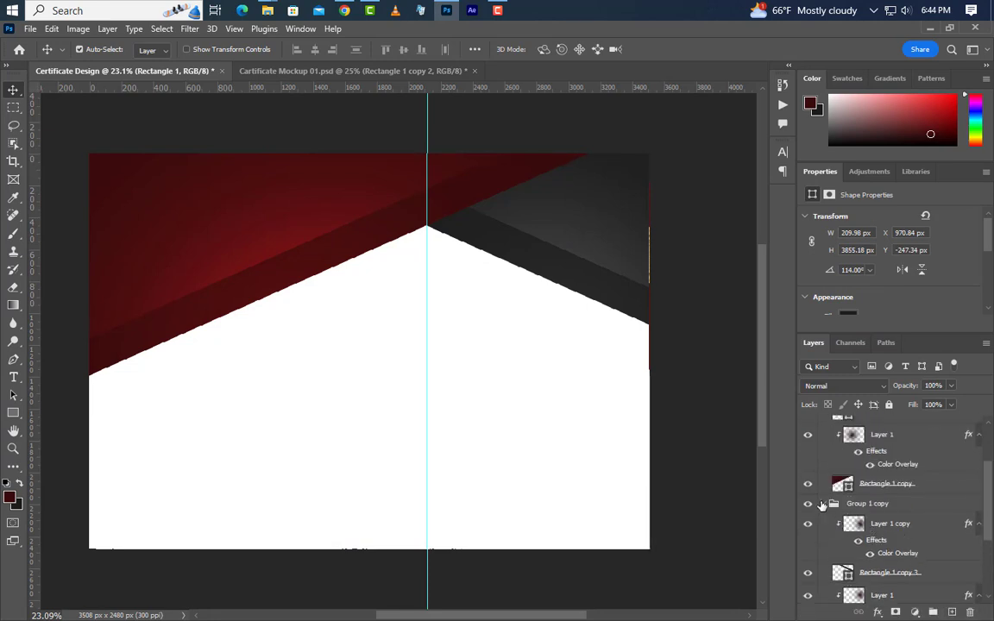
left_click(822, 505)
scroll(866, 533, "up", 2)
left_click(823, 424)
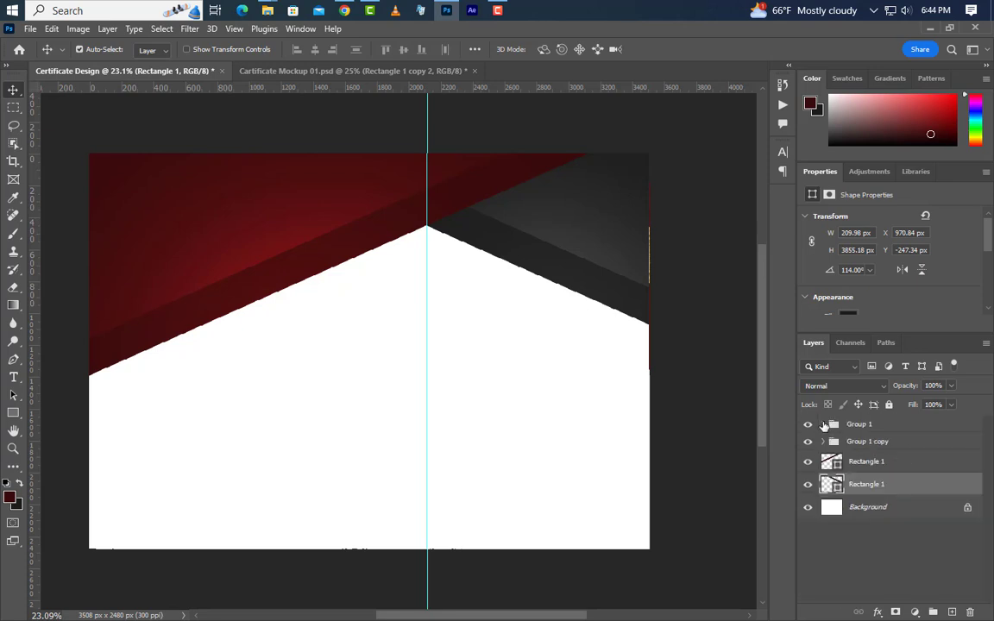
Select both ungrouped bands and nudge them down about 100 px so they extend below the header shapes.
left_click(905, 466, "shift")
key("Down")
key("Down")
key("Down")
key("Down")
key("Down")
key("Down")
key("Down")
key("Down")
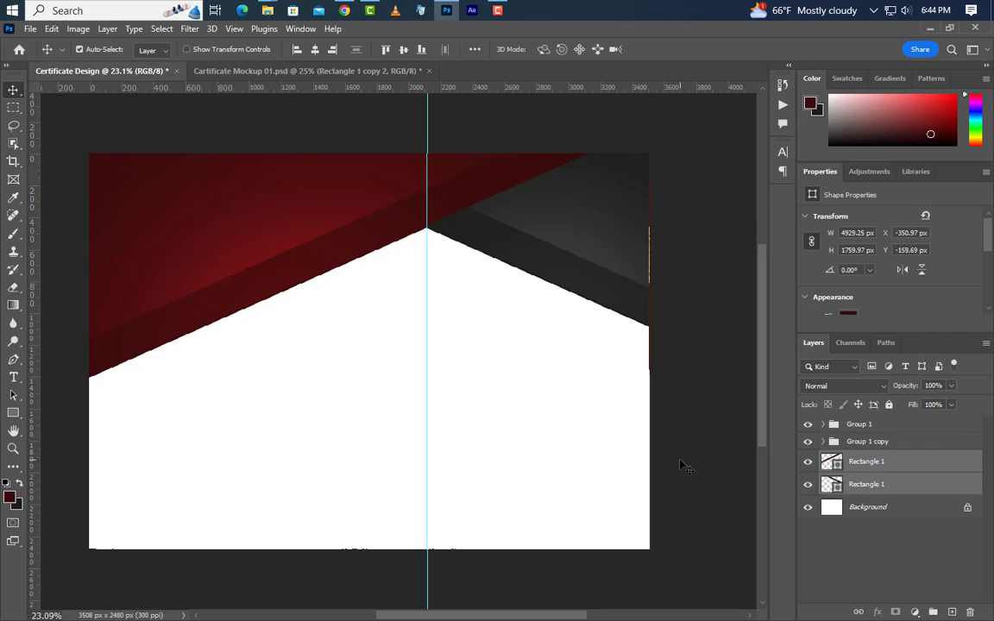
key("Down")
key("Down")
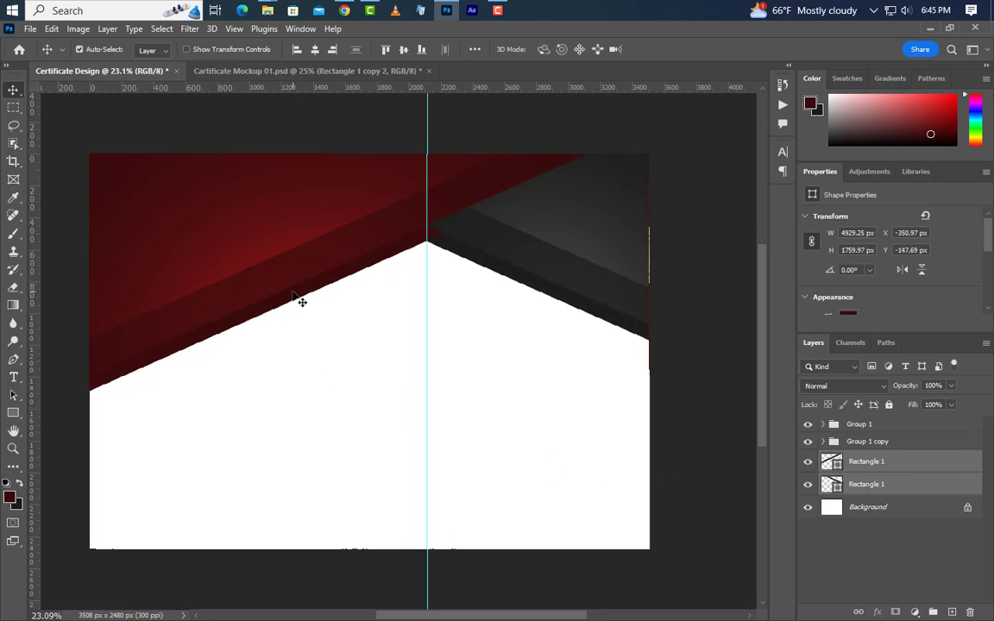
Add a Gradient Overlay to the ungrouped maroon band with Reflected style, 0° angle and 75% scale.
left_click(918, 471)
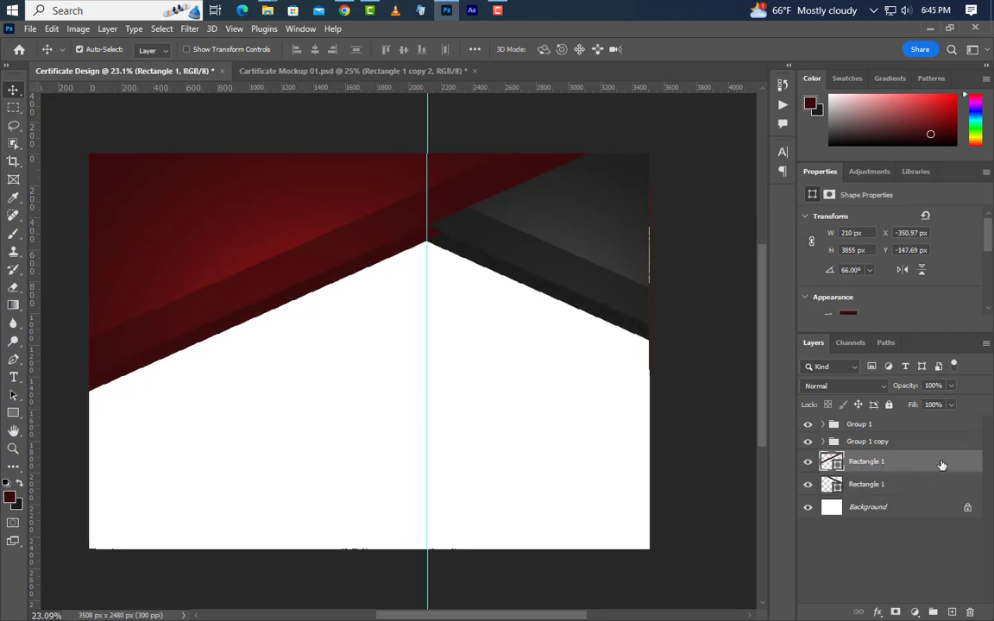
double_click(941, 463)
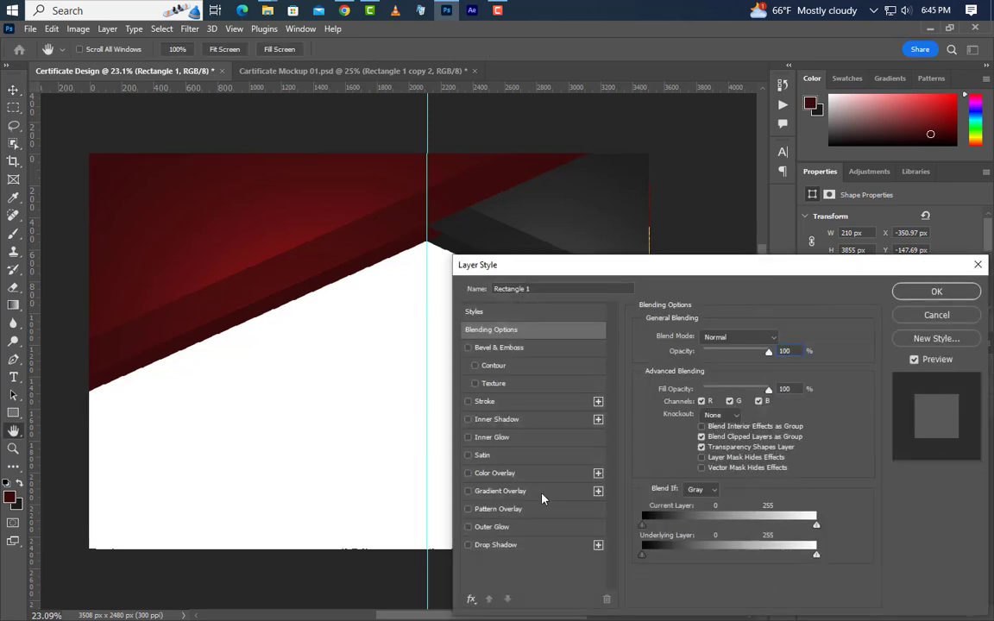
left_click(543, 498)
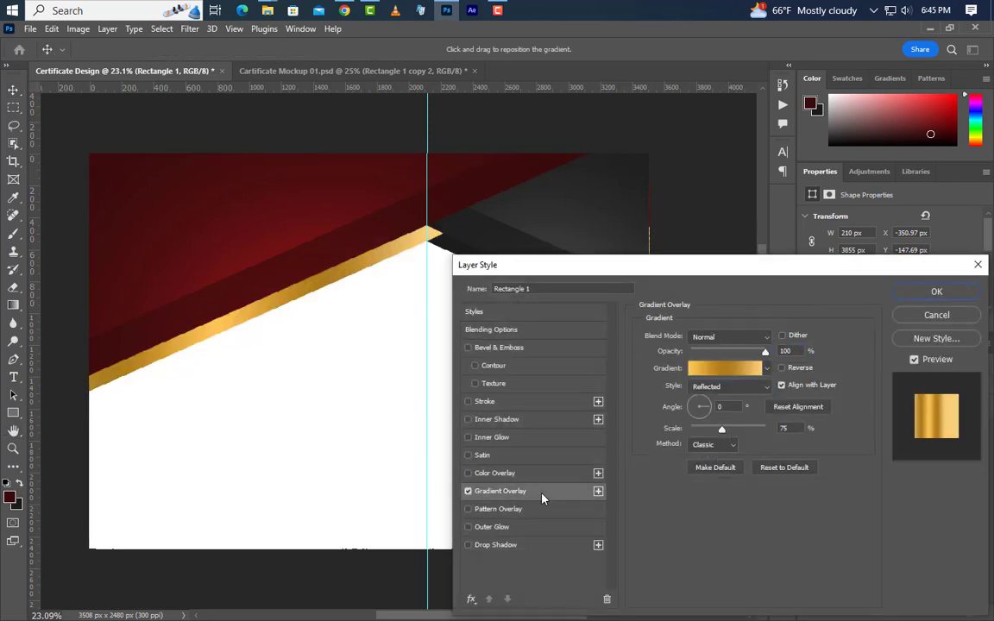
Use gold gradient stops fec554, ae7c1b at 50% and fad07c at 100%, and apply the overlay to the band.
left_click(725, 368)
left_click(633, 520)
double_click(633, 521)
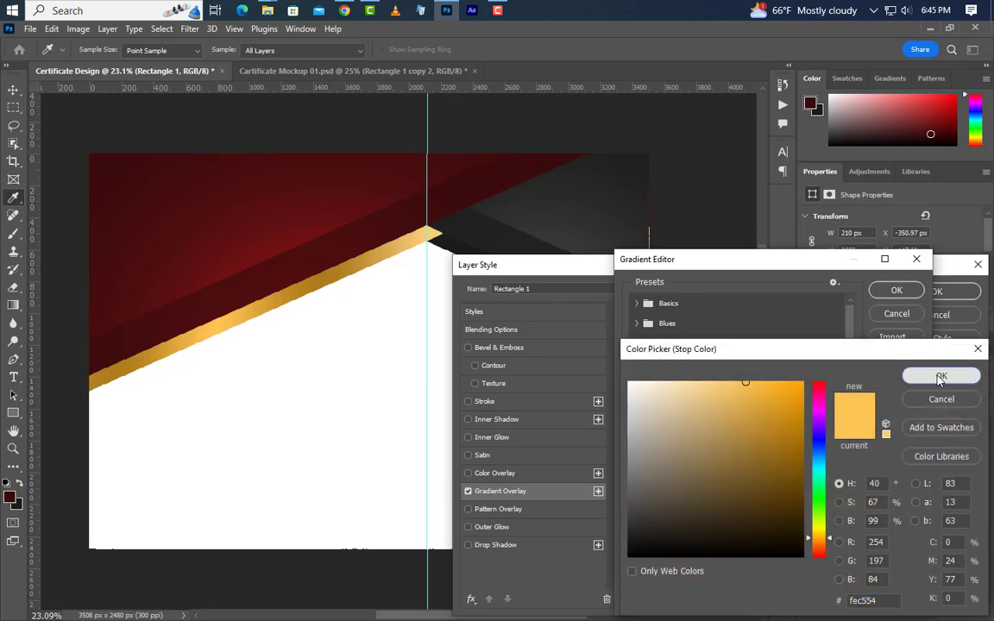
key("Return")
double_click(770, 520)
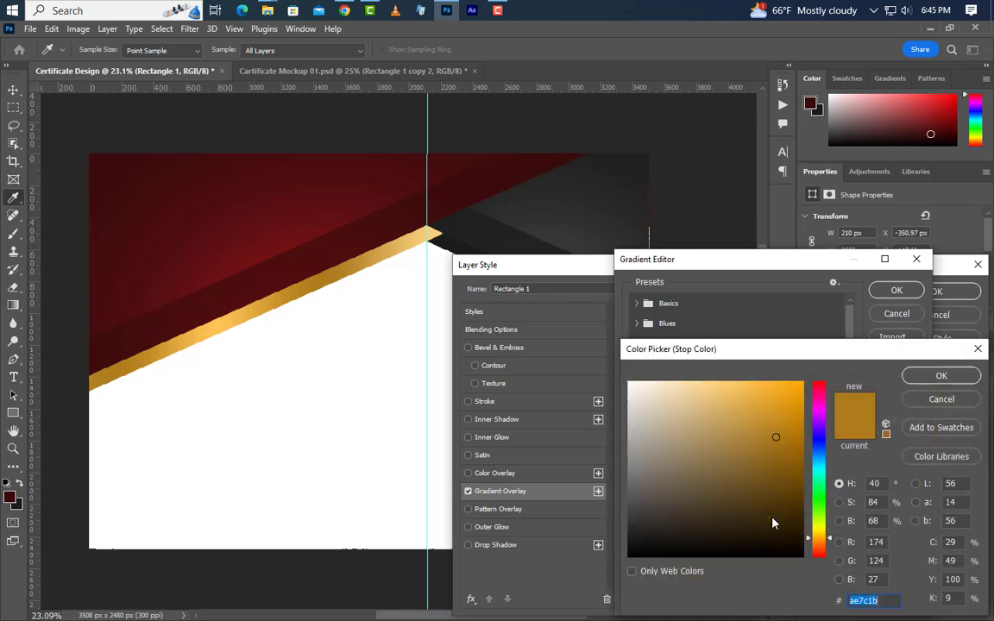
left_click(930, 382)
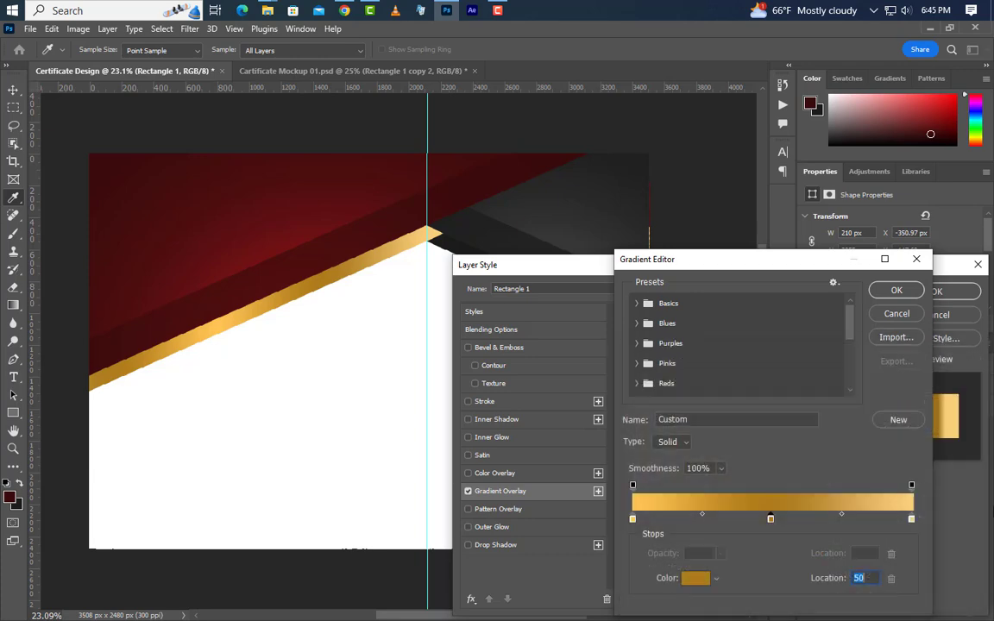
left_click(912, 520)
double_click(911, 521)
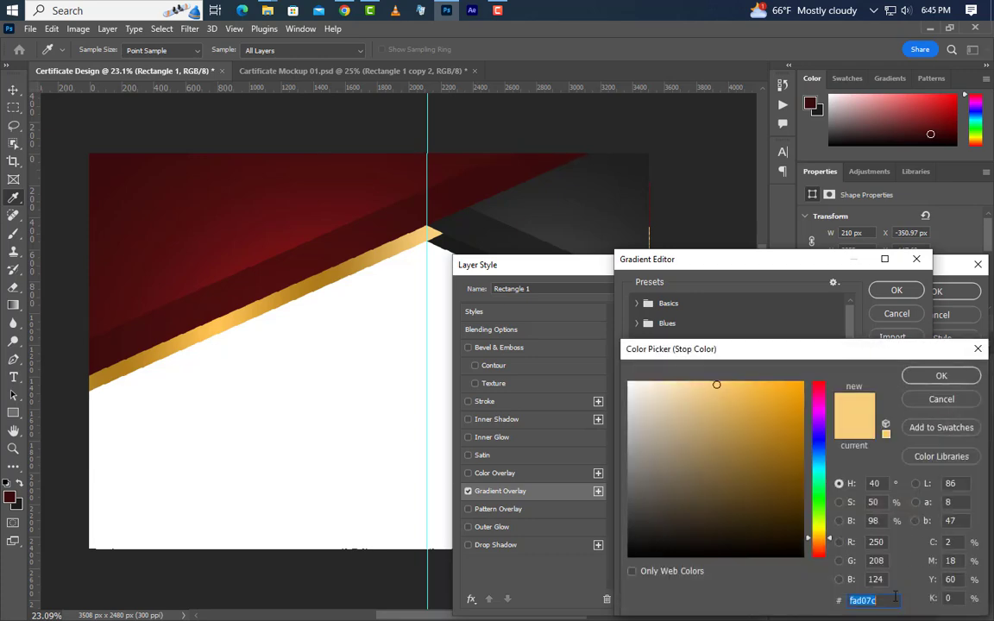
left_click(942, 376)
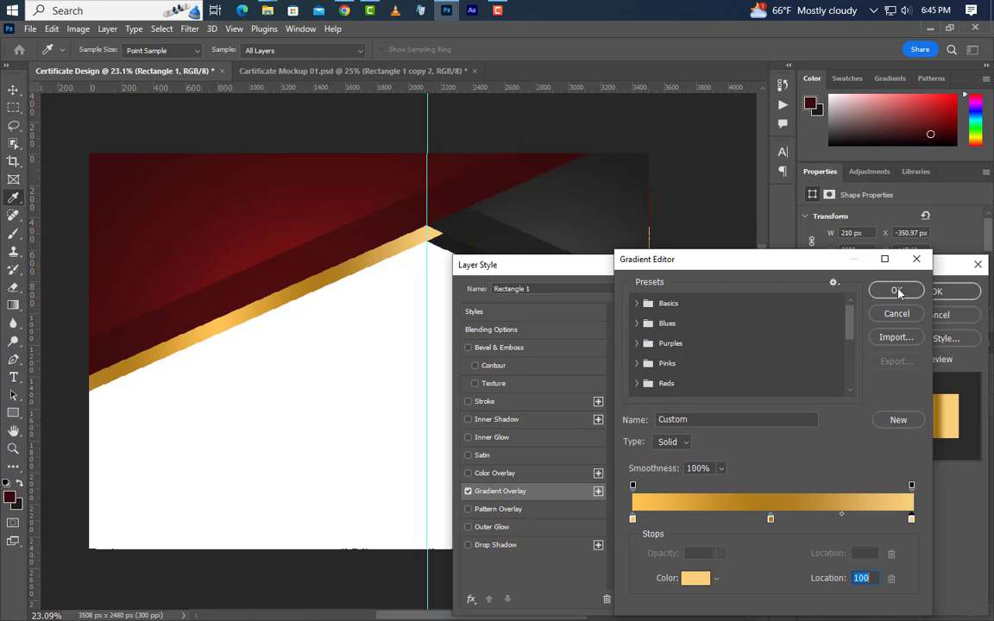
left_click(896, 290)
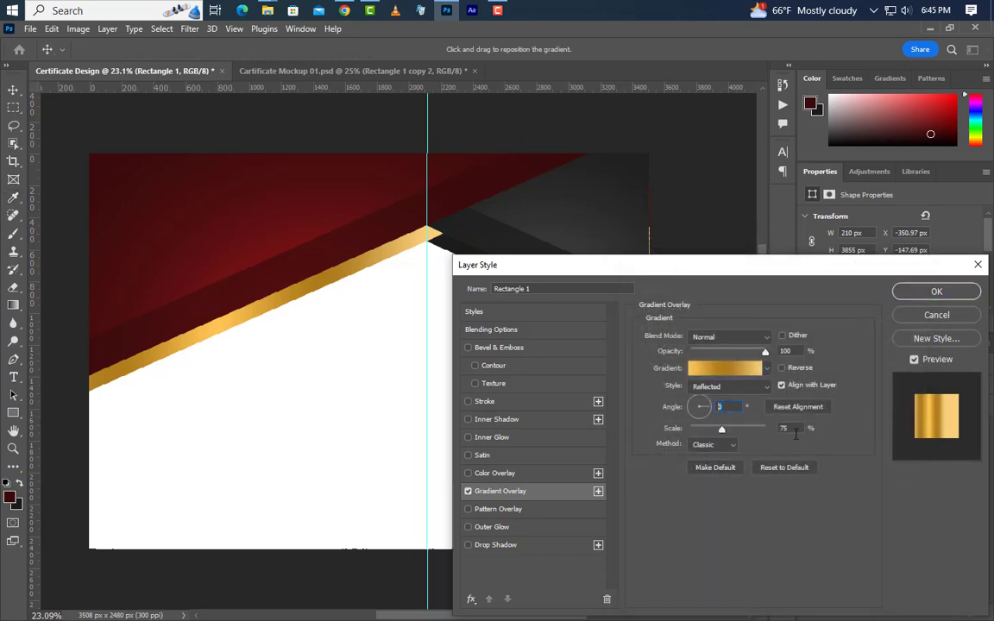
left_click(946, 294)
Copy the gold band's layer style and paste it onto the ungrouped gray band.
right_click(926, 471)
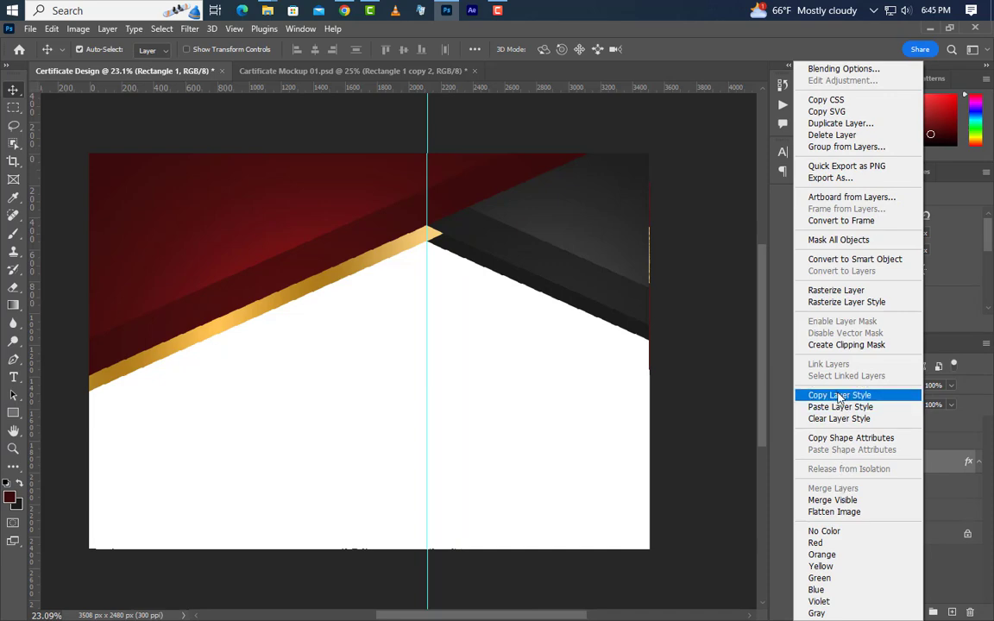
left_click(839, 395)
left_click(902, 518)
right_click(921, 514)
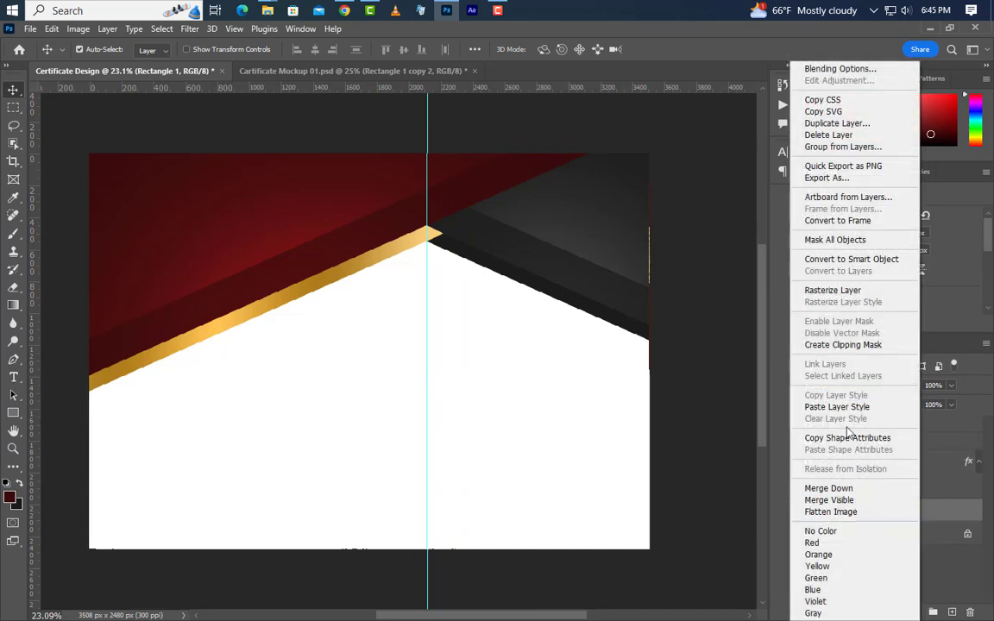
left_click(845, 408)
Select both gold bands and nudge them up slightly to thin the visible gold strip.
left_click(915, 462, "shift")
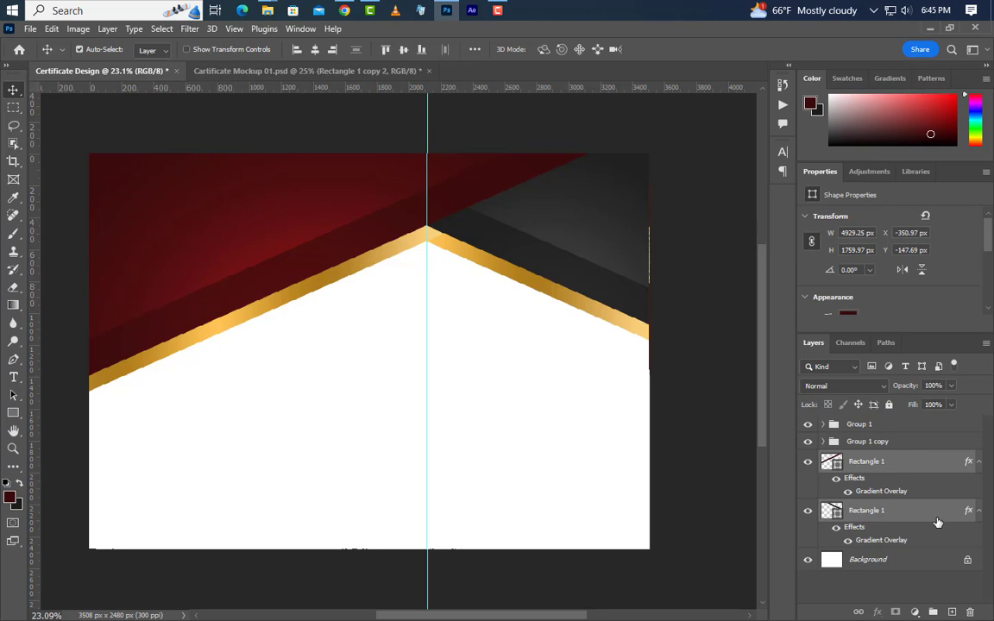
key("Up")
key("Up")
key("Up")
key("Up")
key("Up")
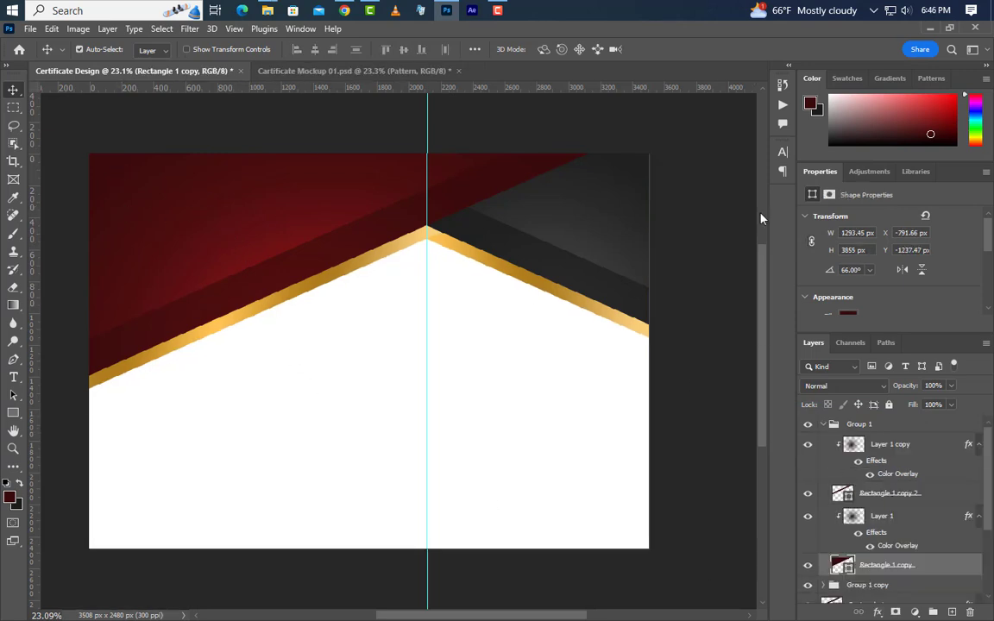
Place Pattern.png above the maroon shape, flipped, scaled to 28.33% and rotated to -169.46°, over the upper-left of the certificate.
left_click(924, 28)
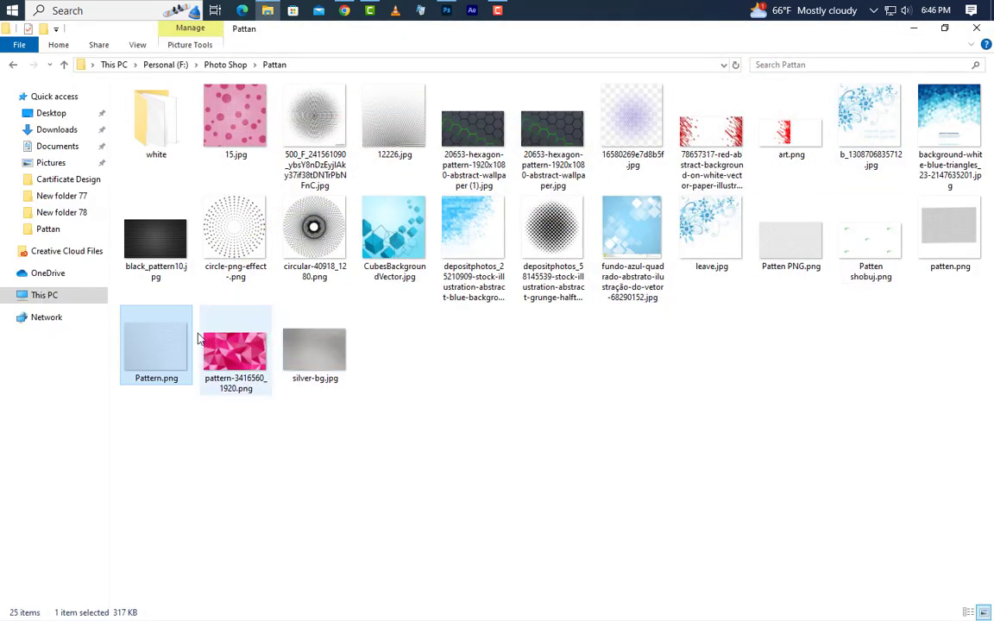
left_click_drag(367, 15, 429, 369)
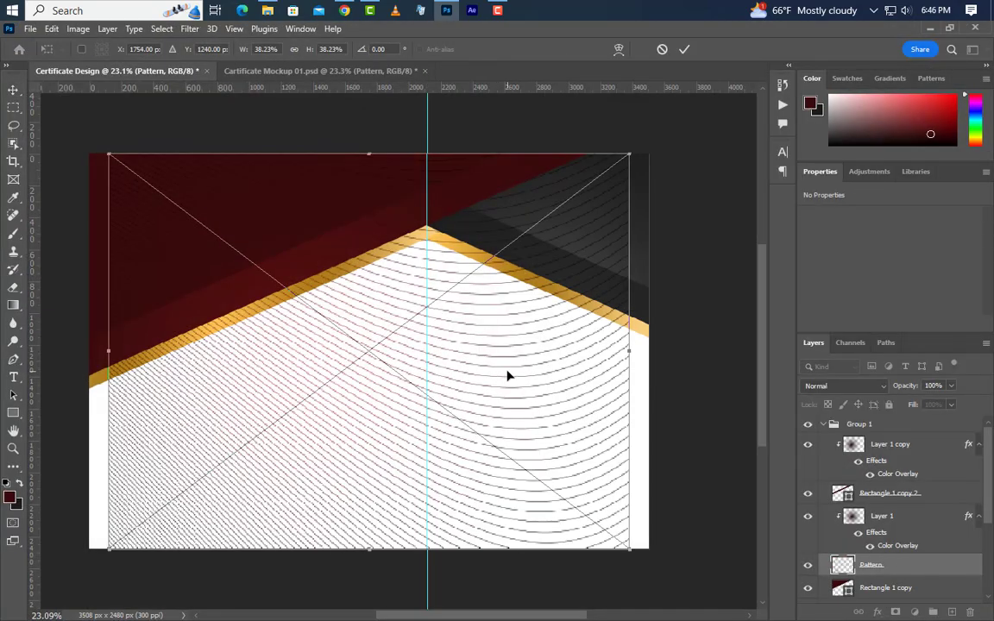
right_click(508, 375)
left_click(573, 352)
left_click_drag(561, 372, 526, 398)
left_click_drag(608, 550, 485, 439)
left_click_drag(454, 391, 483, 381)
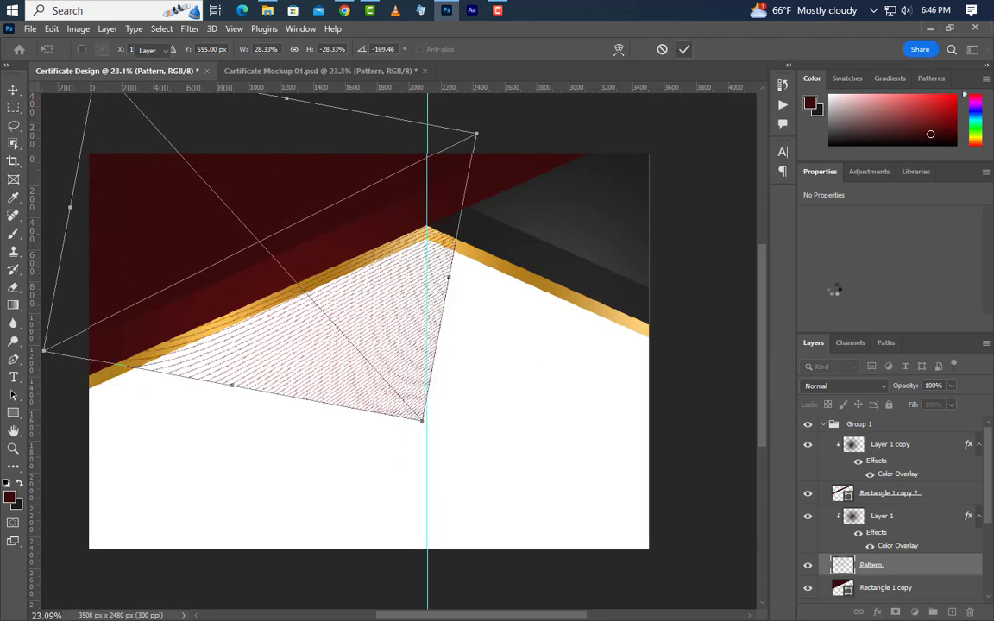
left_click(683, 49)
Add a white (ffffff) Color Overlay to the line pattern layer.
double_click(924, 565)
left_click(495, 473)
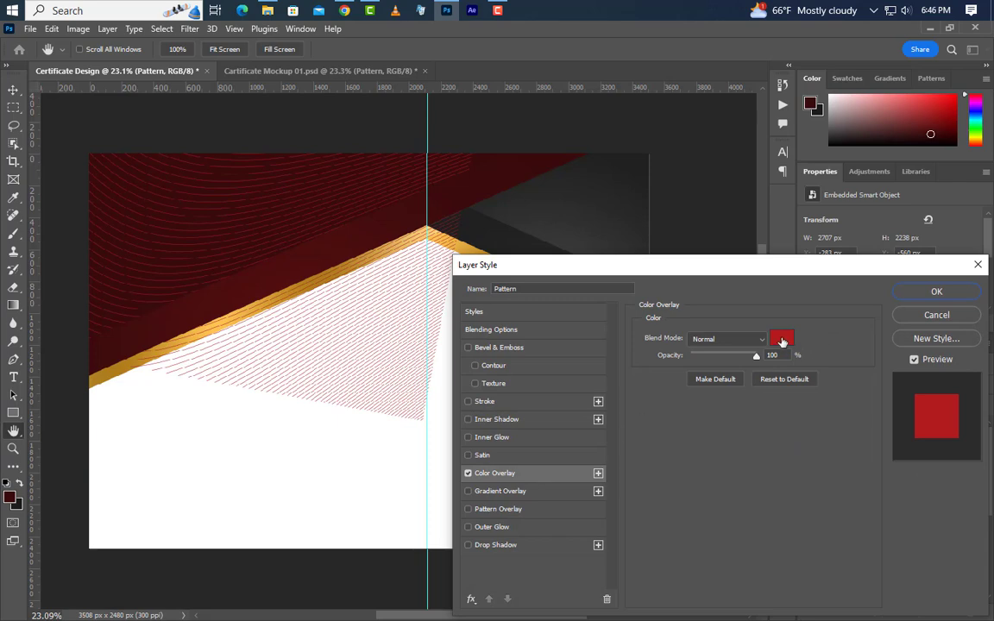
left_click(782, 342)
left_click(630, 382)
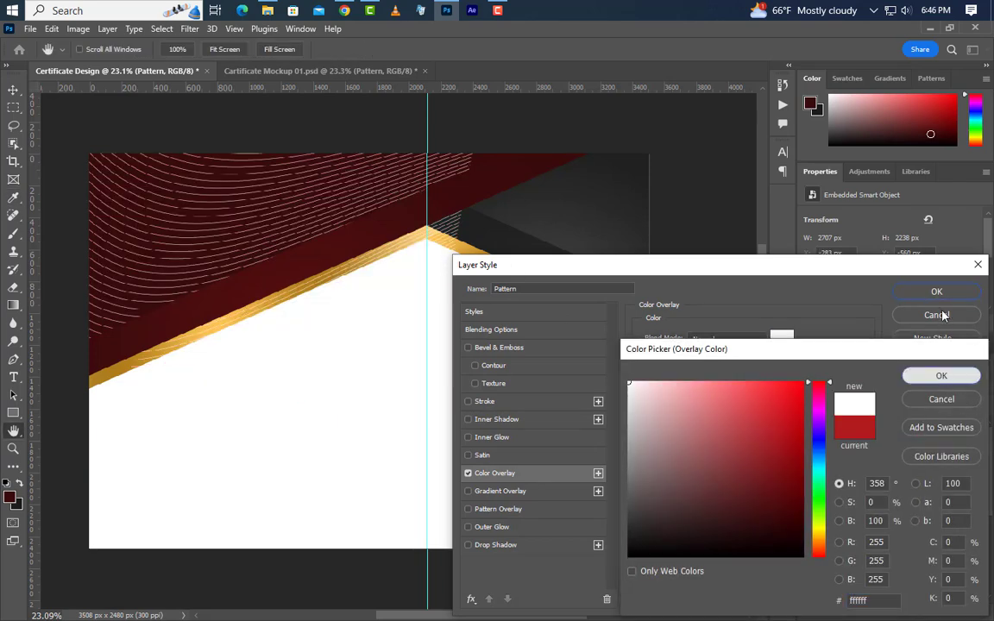
key("Return")
left_click(936, 291)
Enlarge the line pattern to 31.20%, rotate it to -170.43° and reposition it over the maroon header.
key("ctrl+t")
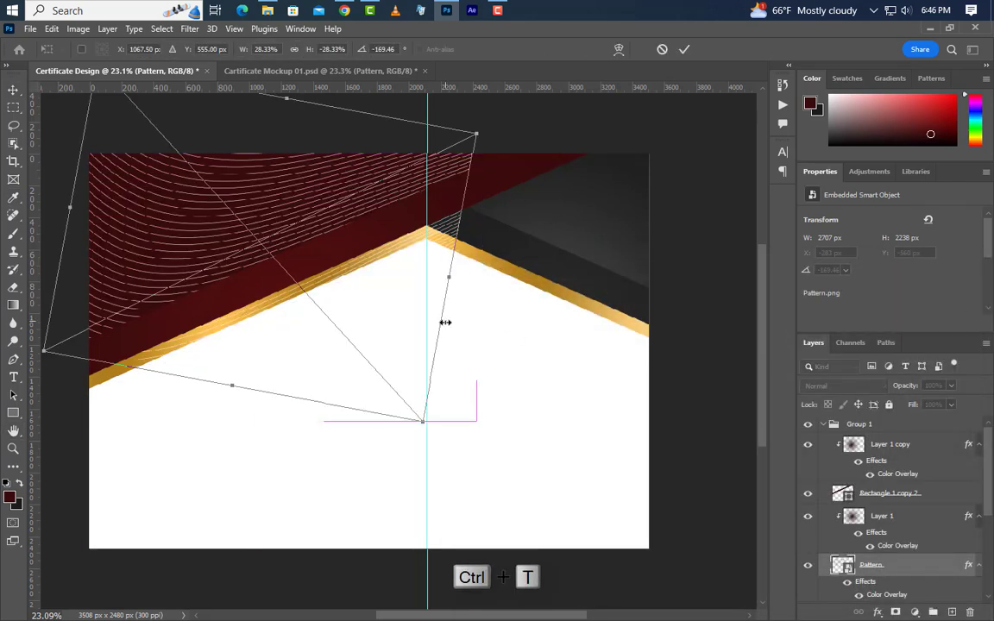
left_click_drag(449, 277, 487, 283)
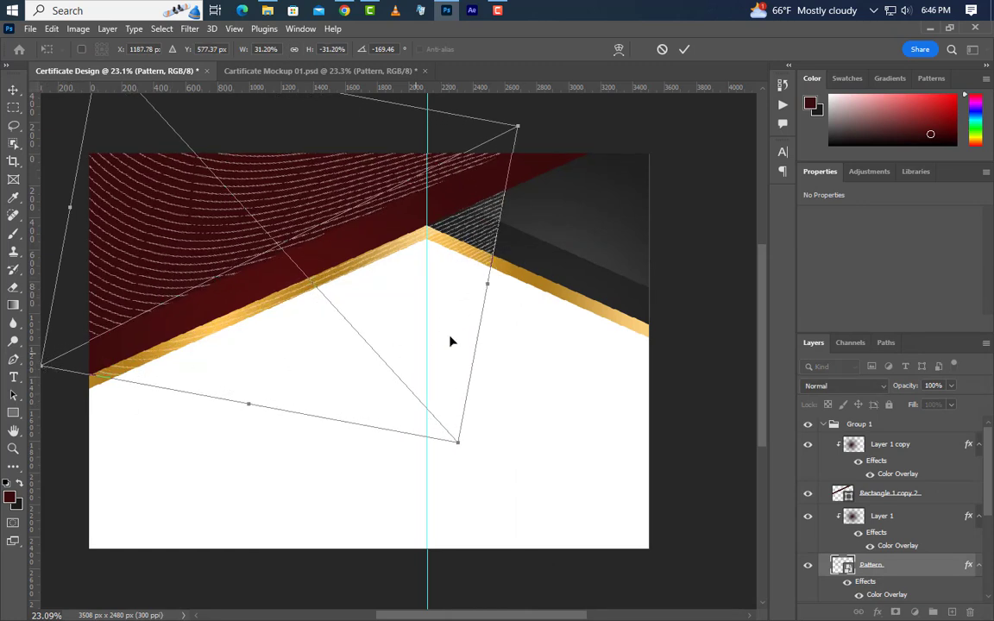
left_click_drag(529, 307, 579, 232)
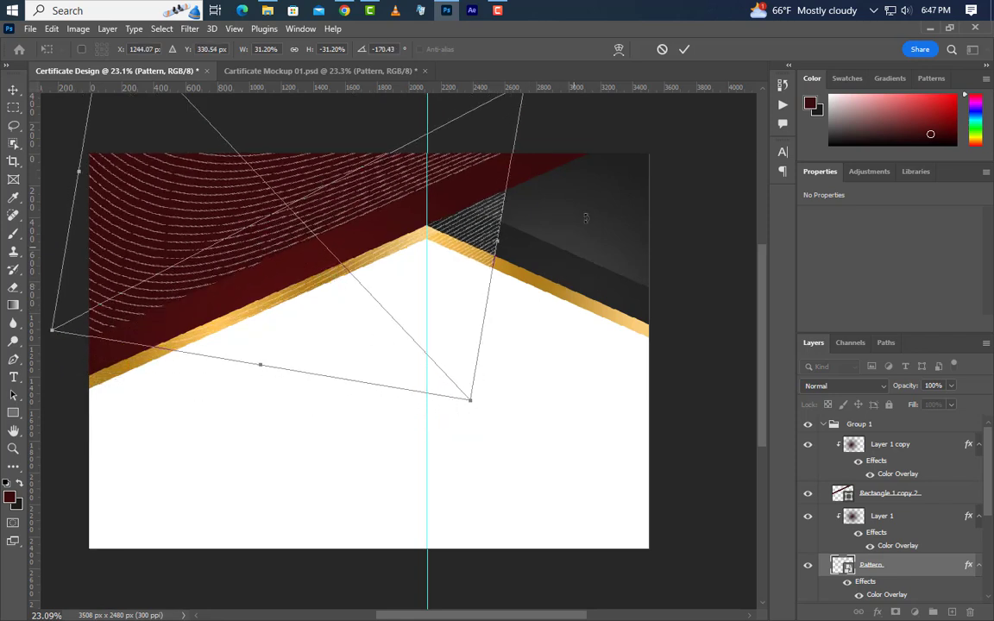
left_click(684, 50)
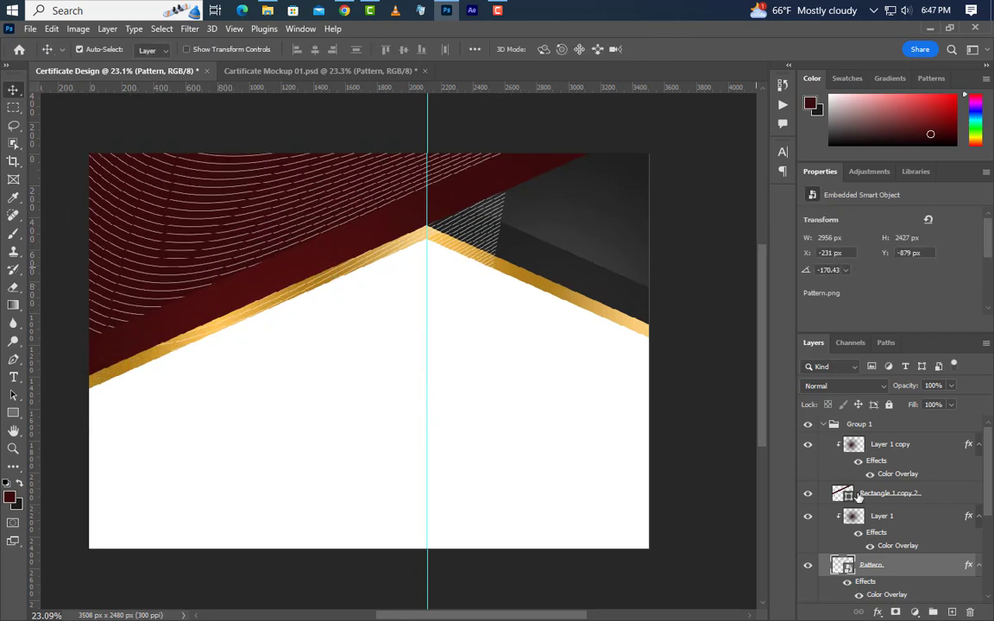
Clip the line pattern to the maroon shape and set its opacity to 10%.
right_click(912, 566)
left_click(833, 376)
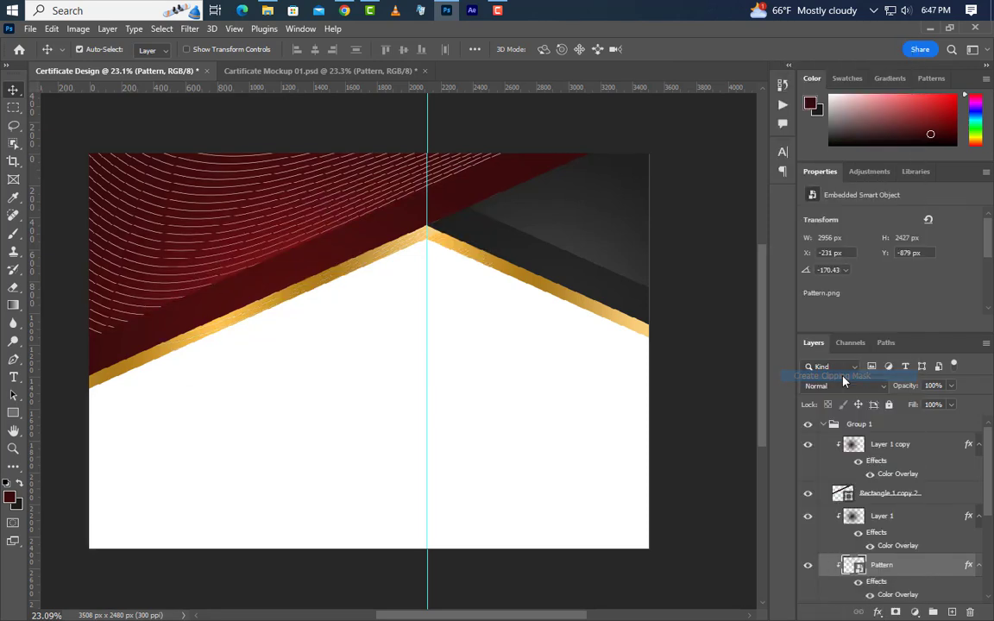
left_click(934, 386)
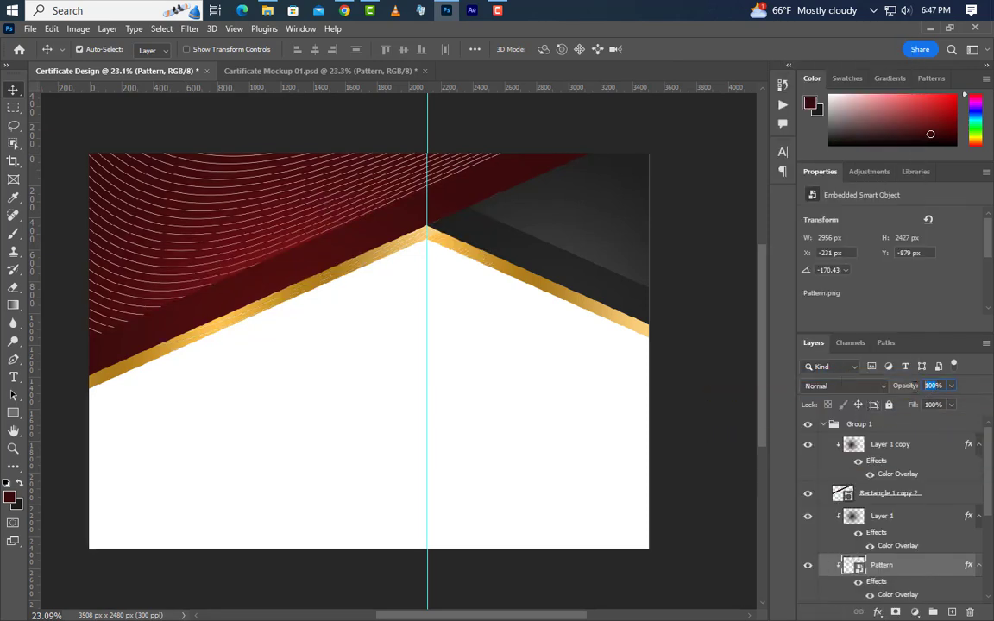
type("10")
key("Return")
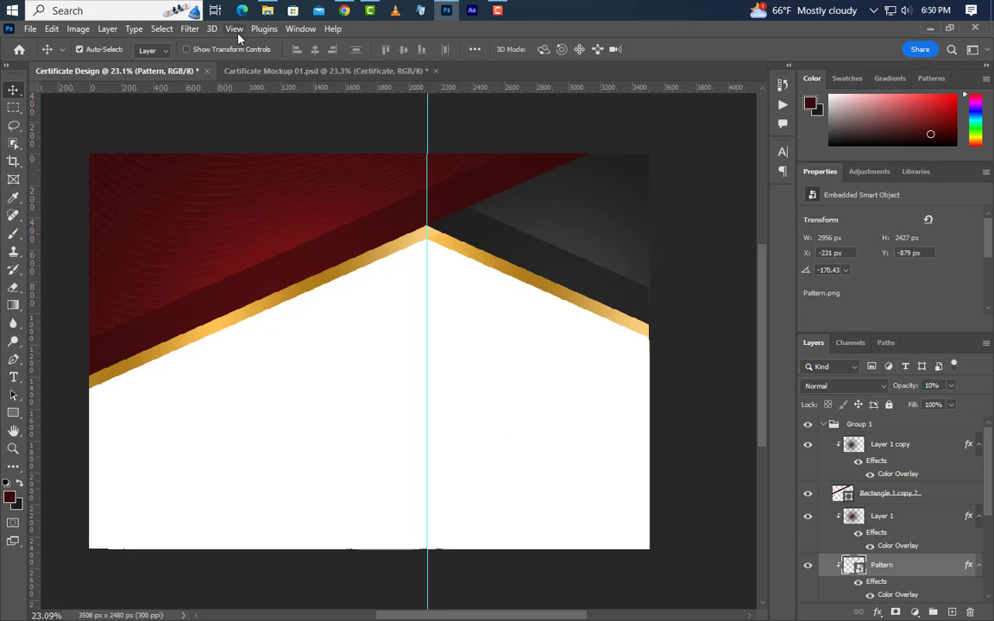
Create a new guide layout with 200 px margins on all four sides of the canvas.
left_click(233, 28)
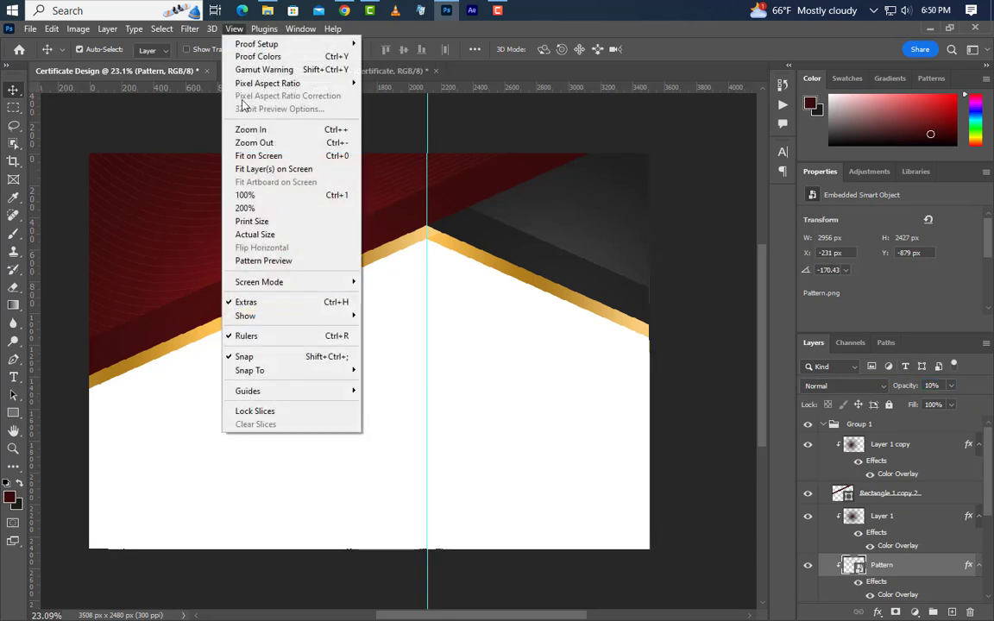
mouse_move(345, 393)
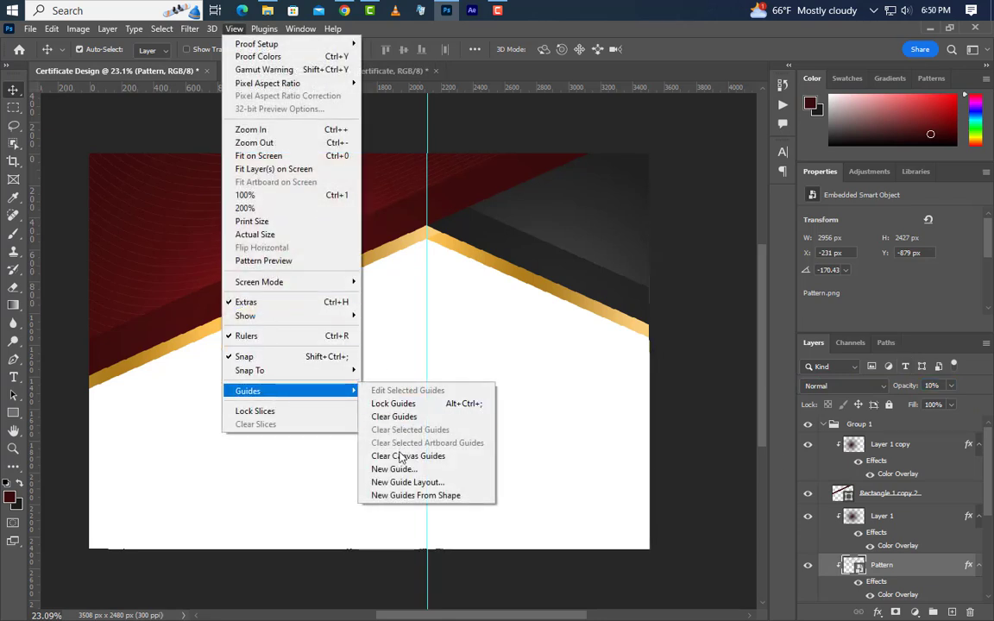
left_click(402, 482)
double_click(545, 384)
type("200")
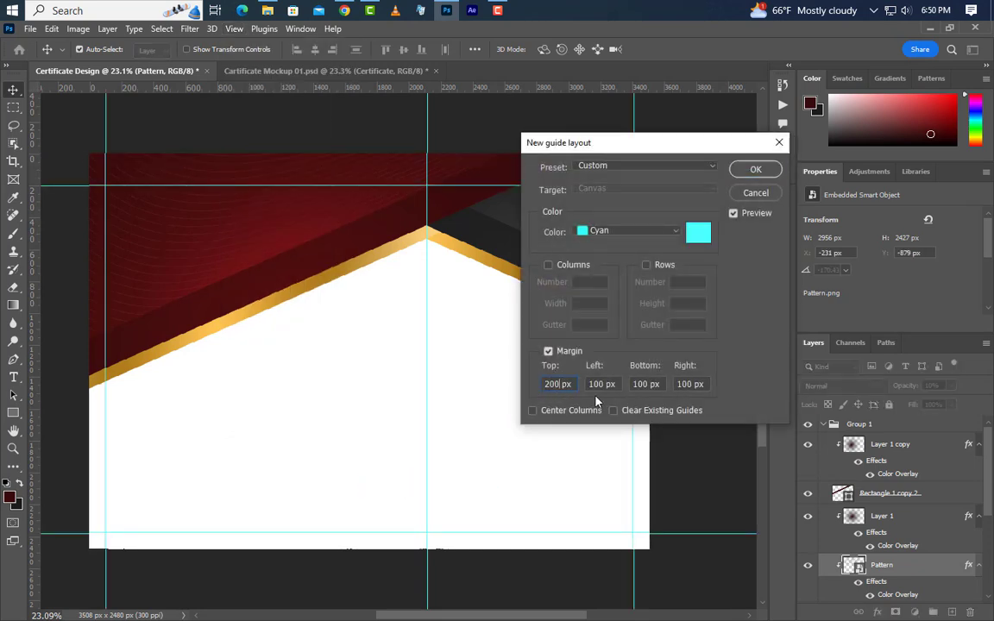
type("200")
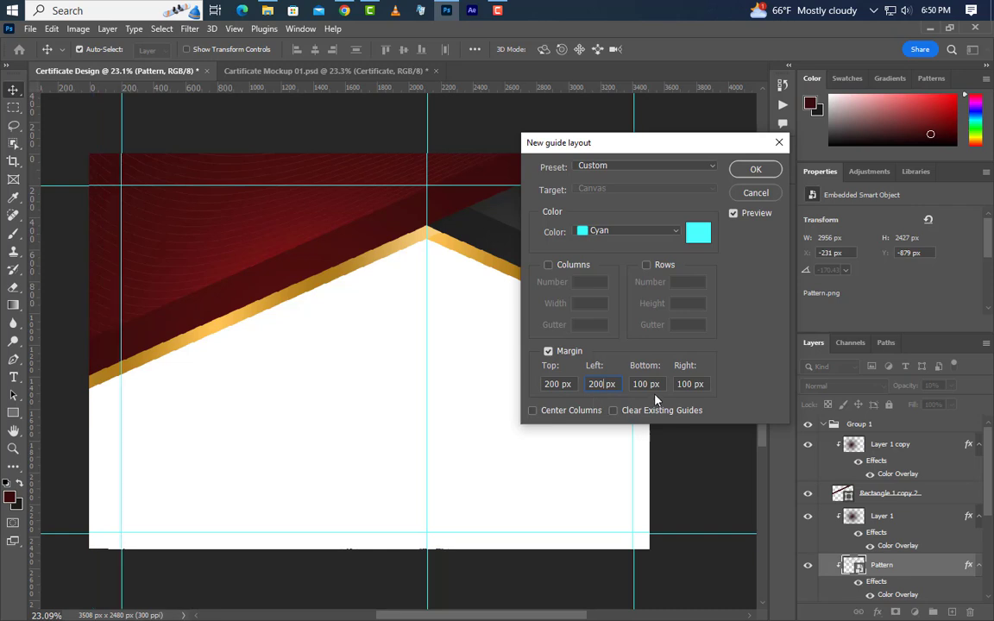
double_click(647, 384)
type("200")
key("Tab")
type("200")
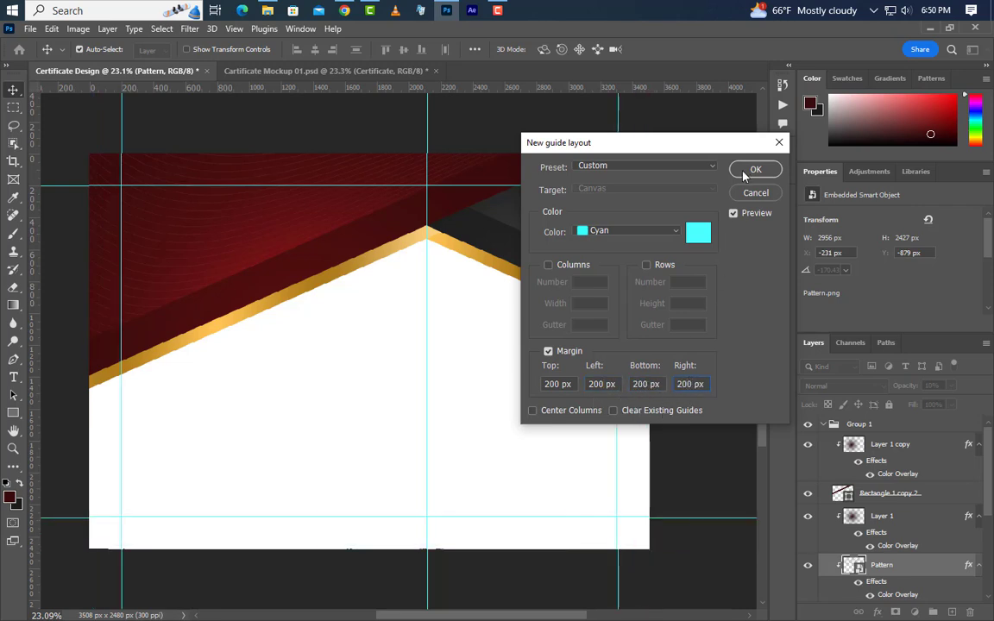
left_click(744, 172)
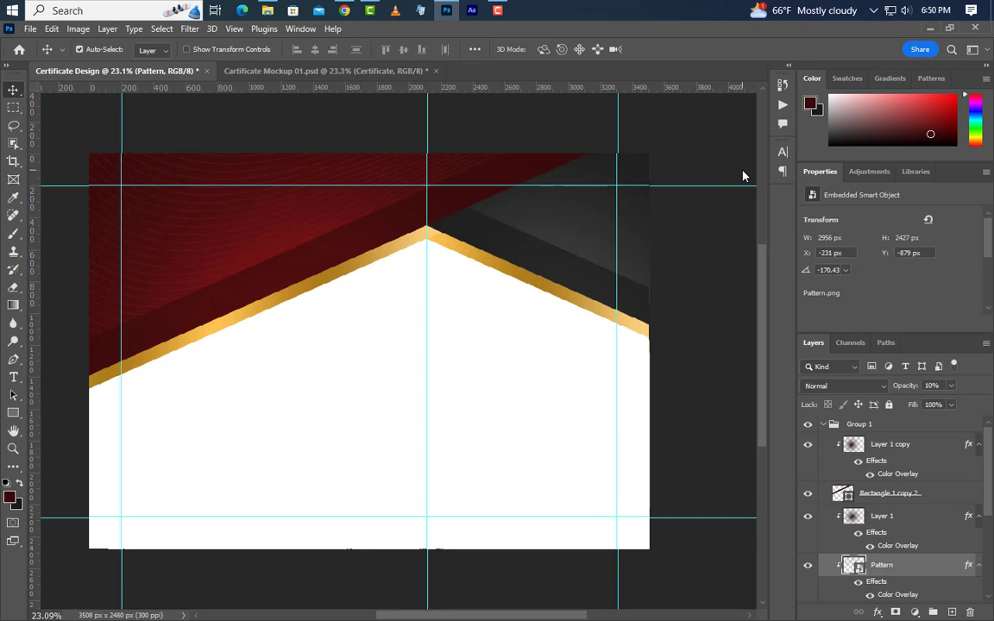
Add the text CERTIFICATE on the maroon header, starting at the left margin guide.
left_click(22, 385)
left_click(121, 211)
type("CERTIFICATE")
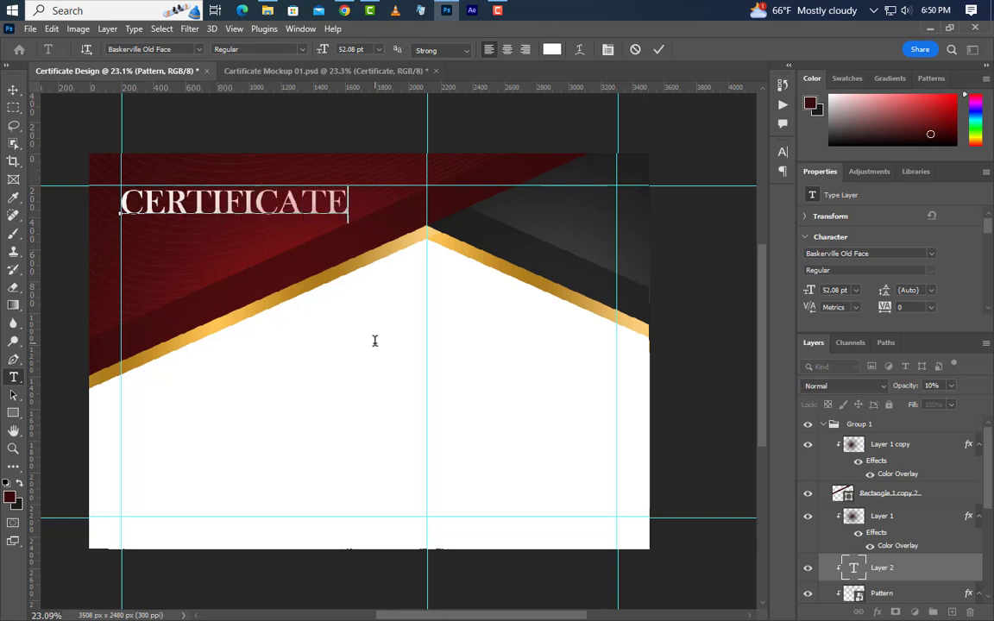
left_click(659, 51)
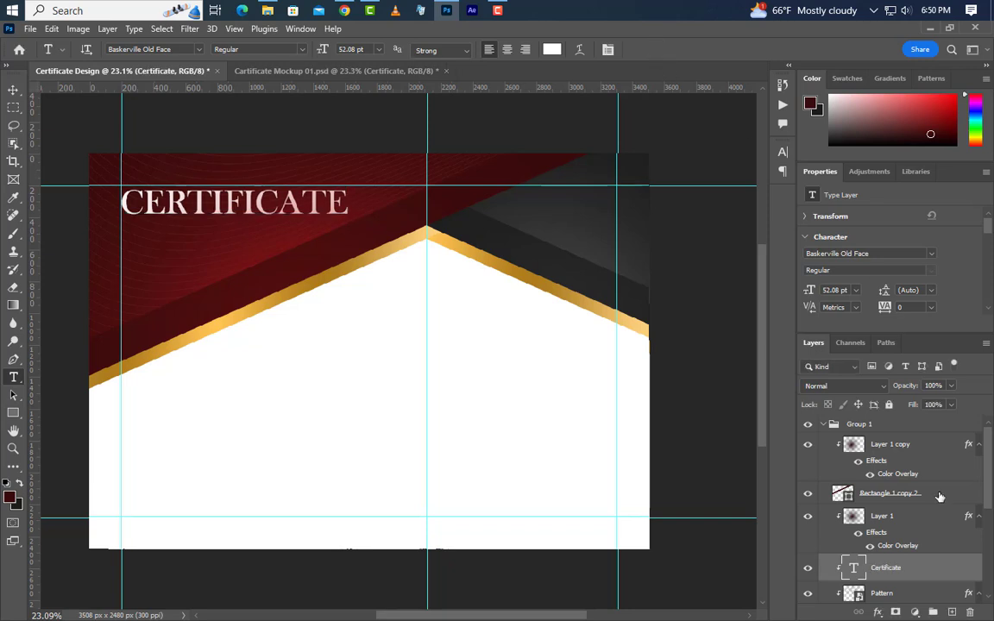
Move the Certificate text layer out of the clipped stack to above Group 1, and collapse the group.
left_click_drag(920, 569, 924, 356)
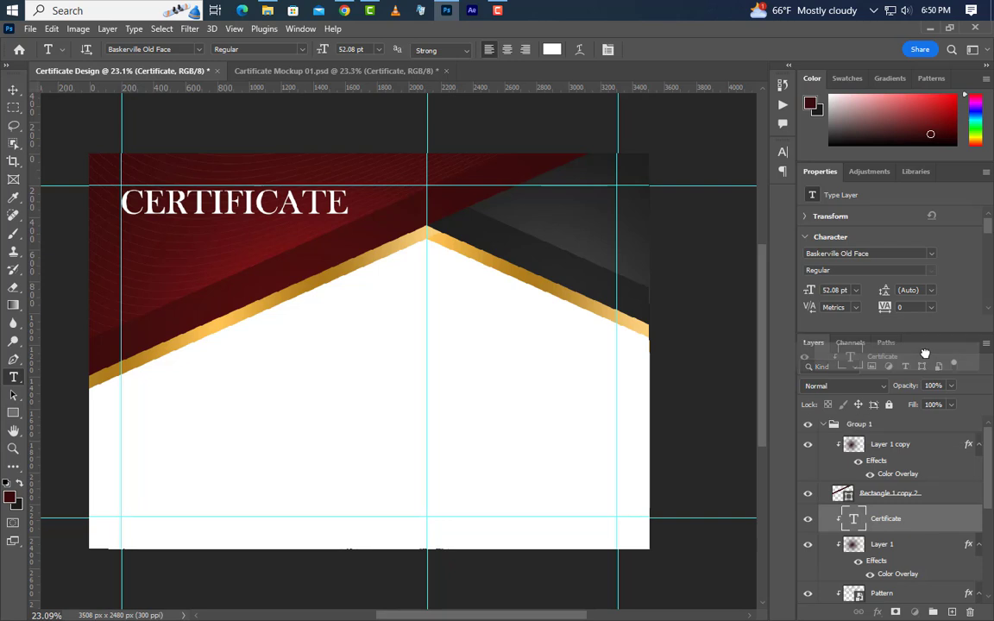
left_click_drag(912, 409, 828, 425)
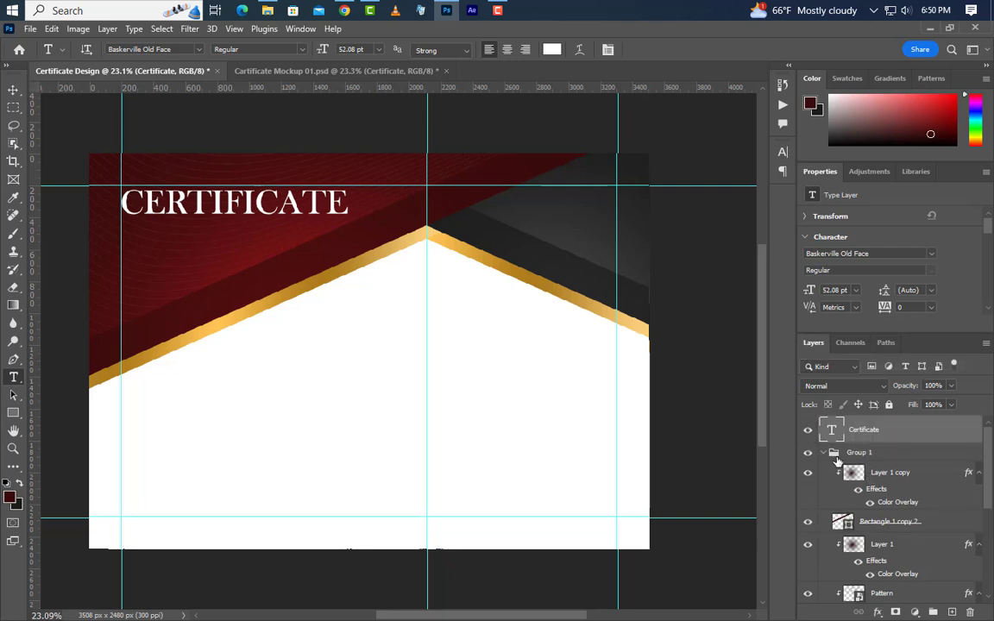
left_click(825, 453)
Nudge the CERTIFICATE title up to the top margin guide and set its font size to 55 pt.
key("v")
key("shift+Up")
key("shift+Up")
key("shift+Up")
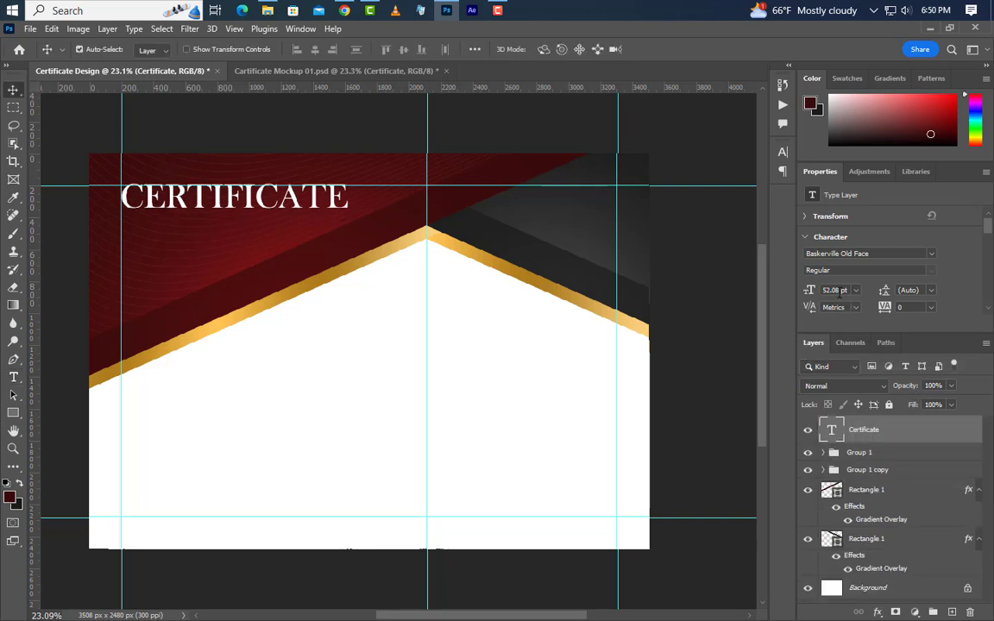
type("55")
key("Return")
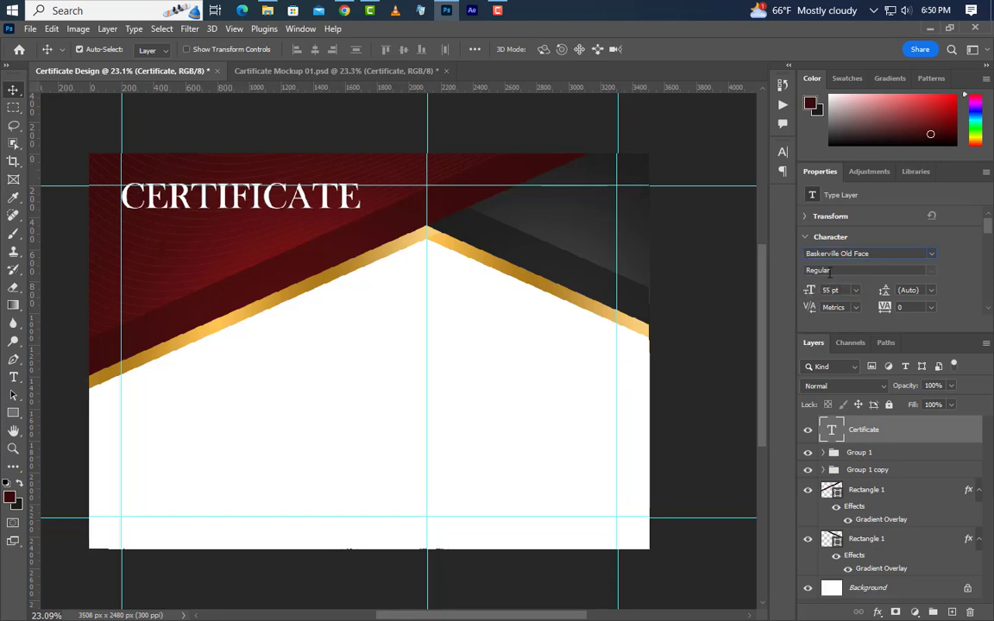
Draw a rectangle about 1007 x 128 px below the CERTIFICATE title, starting at the left margin guide.
scroll(166, 234, "up", 2)
scroll(166, 233, "up", 1)
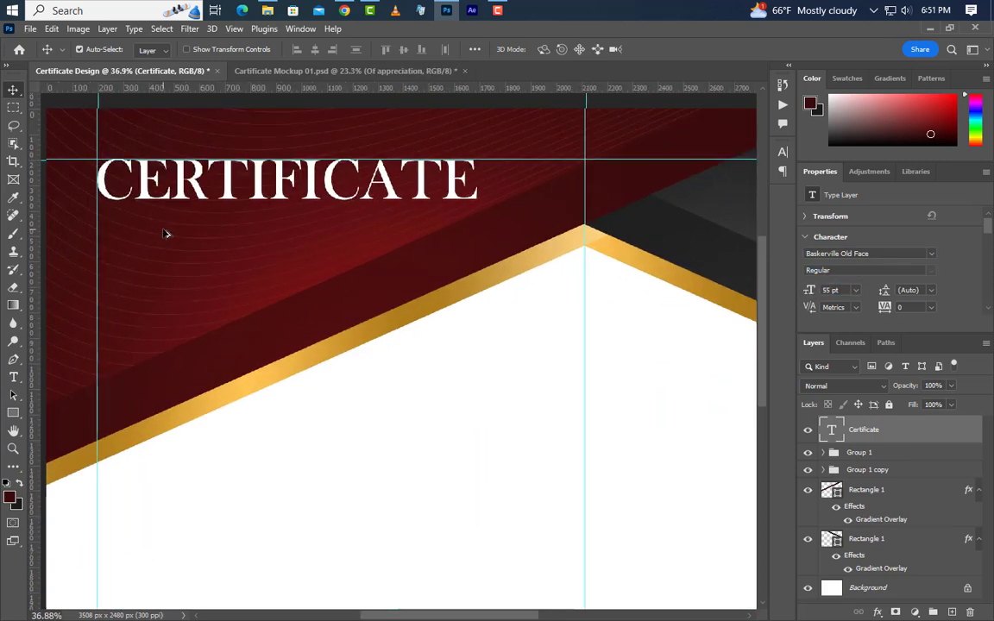
right_click(13, 412)
left_click(64, 412)
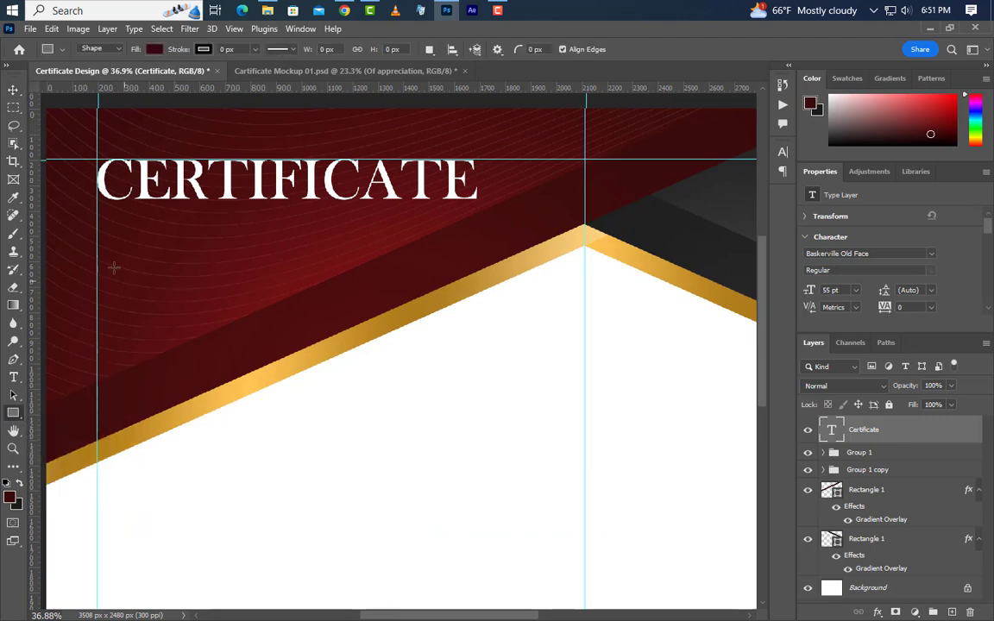
left_click_drag(97, 230, 354, 262)
Set the rectangle below the title to 1020 x 135 px and round all its corners to 67.5 px.
left_click_drag(859, 234, 826, 235)
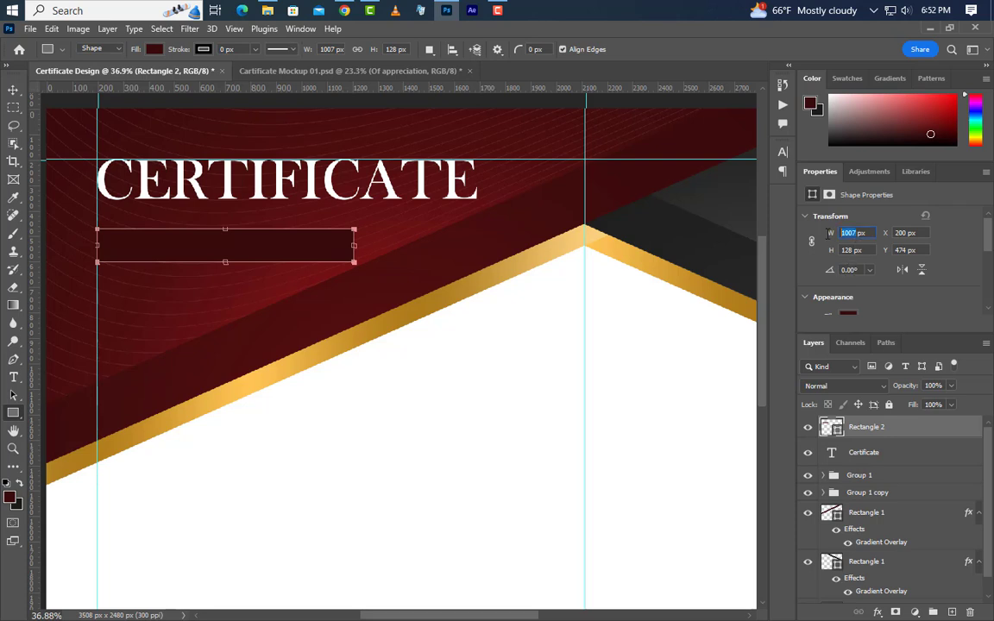
type("1020")
key("Return")
left_click_drag(851, 251, 823, 258)
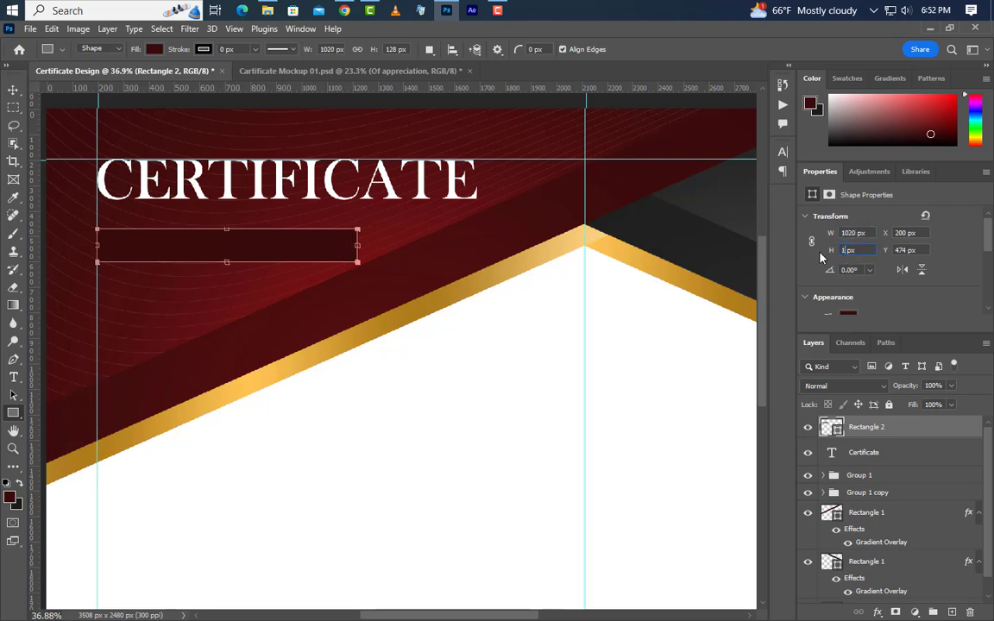
type("135")
key("Return")
scroll(881, 275, "down", 3)
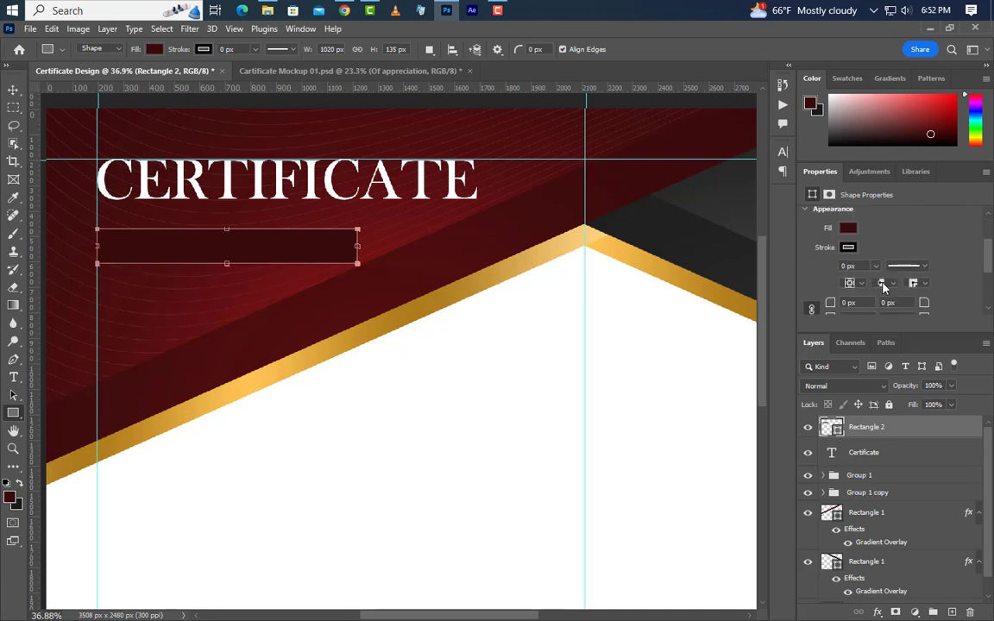
left_click_drag(830, 270, 992, 271)
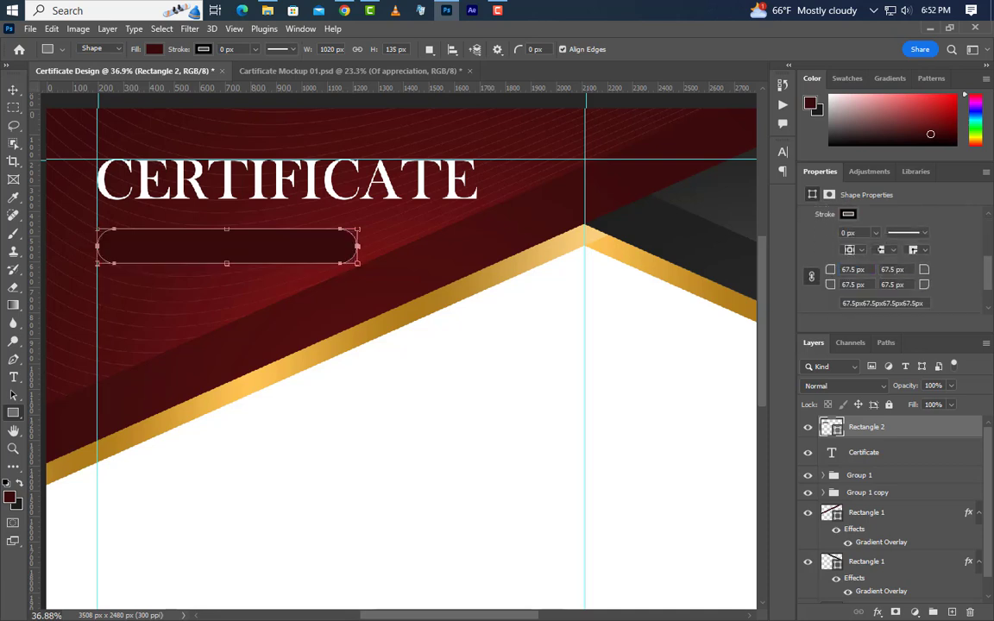
Apply a linear gradient overlay from #1f1f1f to #39393a at 0° and 75% scale to the rounded bar.
double_click(925, 429)
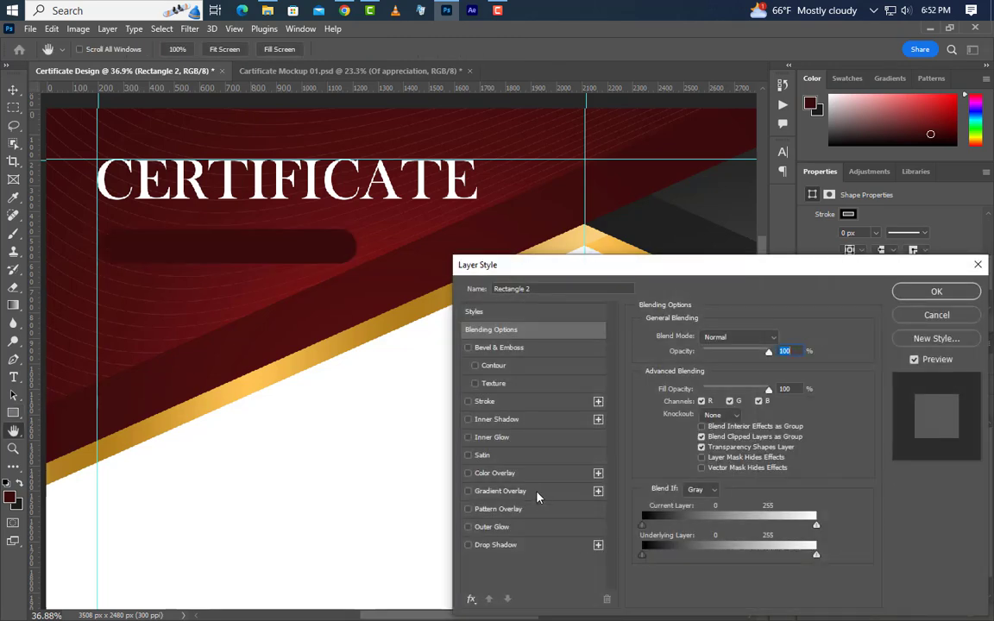
left_click(510, 491)
left_click(730, 369)
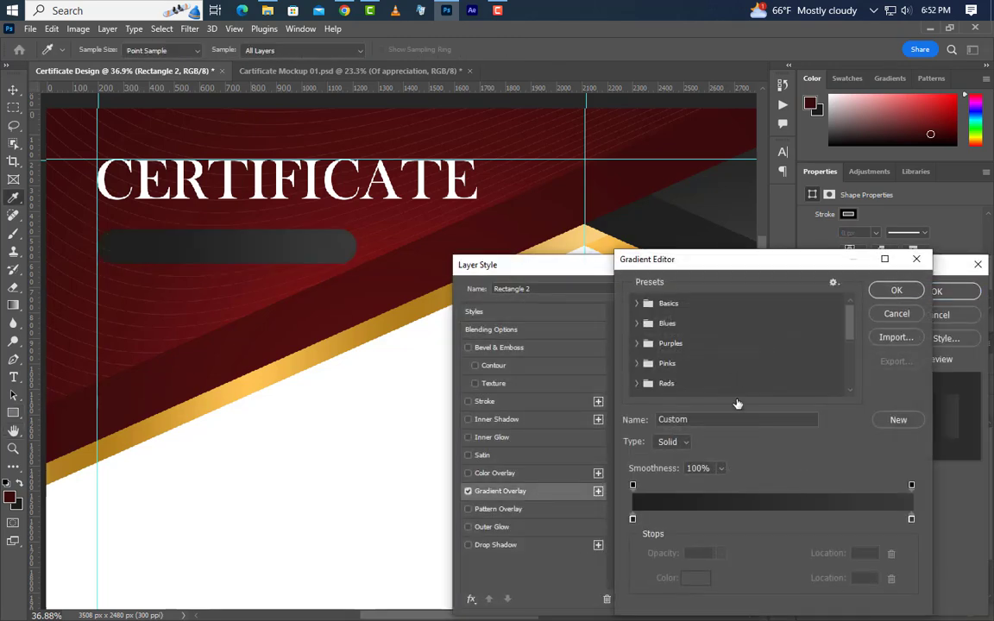
double_click(632, 521)
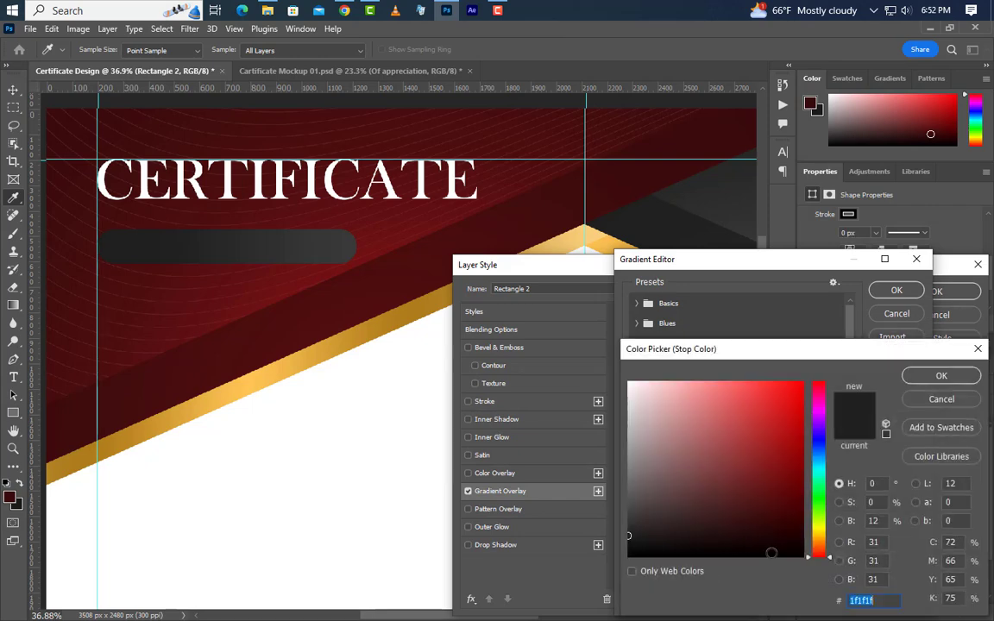
left_click(923, 378)
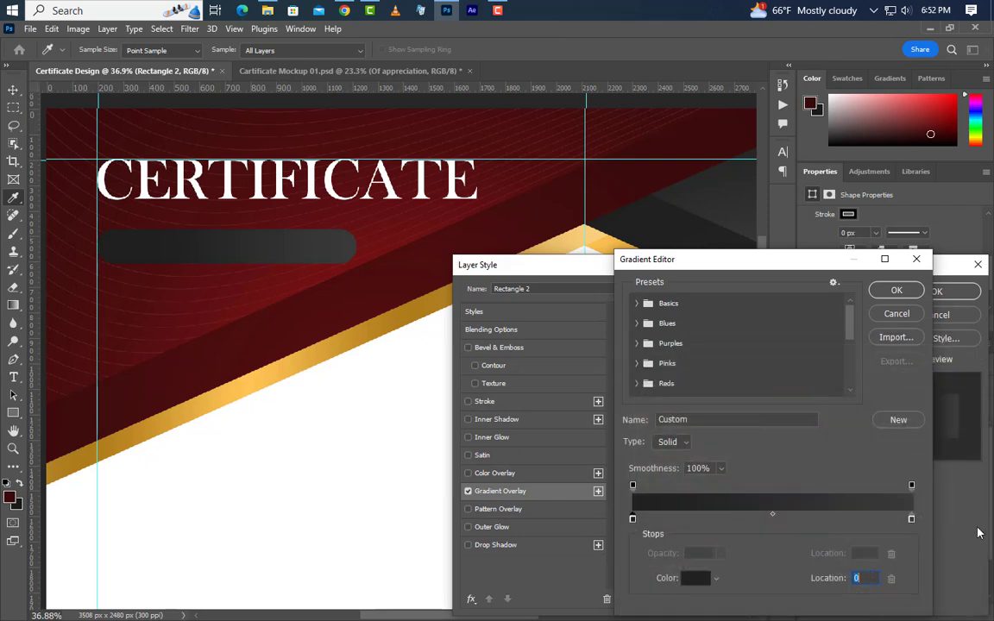
double_click(912, 520)
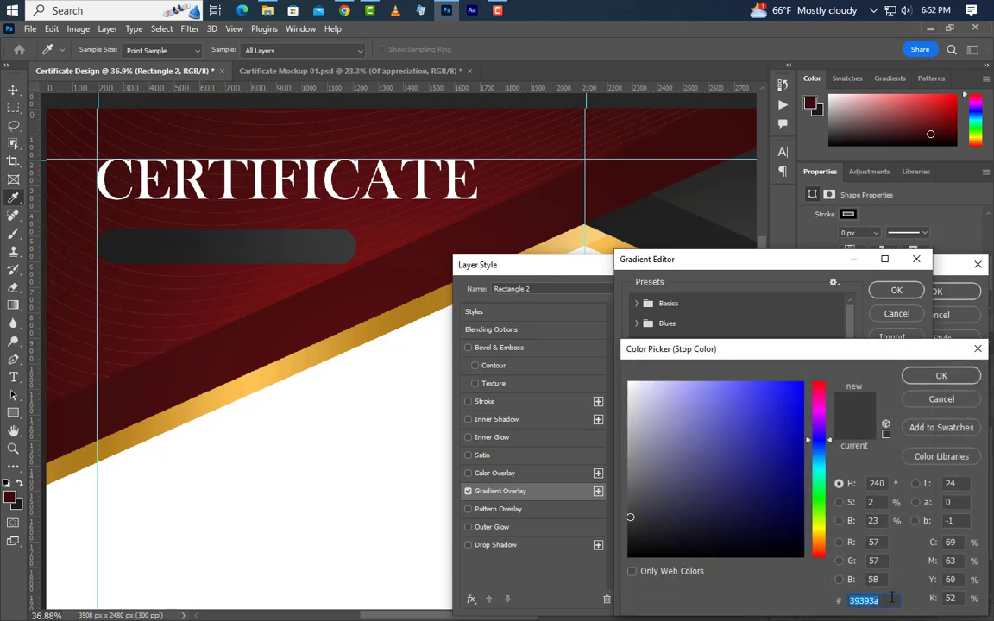
left_click(942, 376)
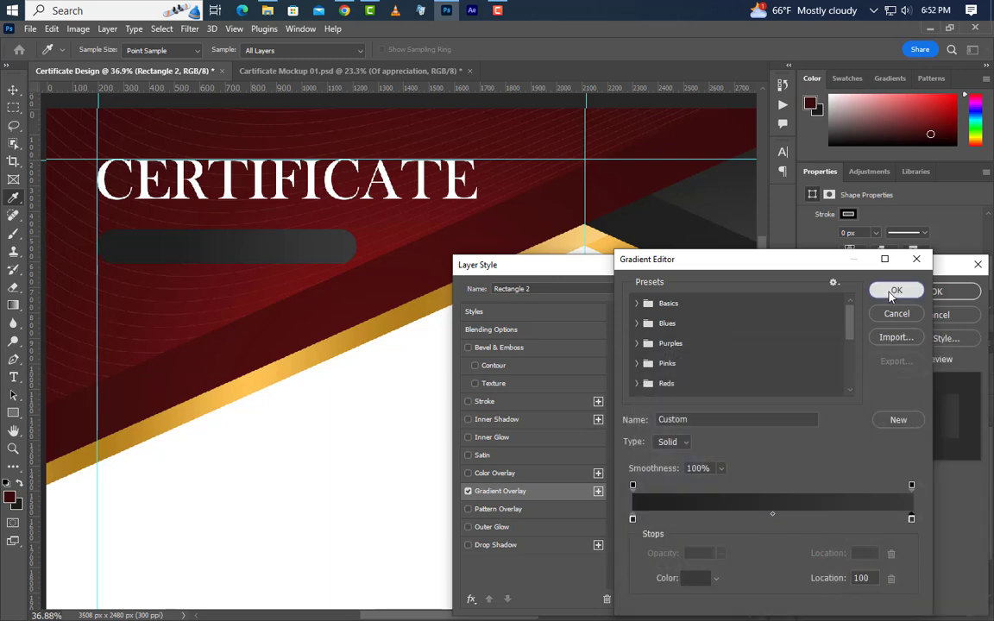
left_click(897, 290)
left_click(722, 430)
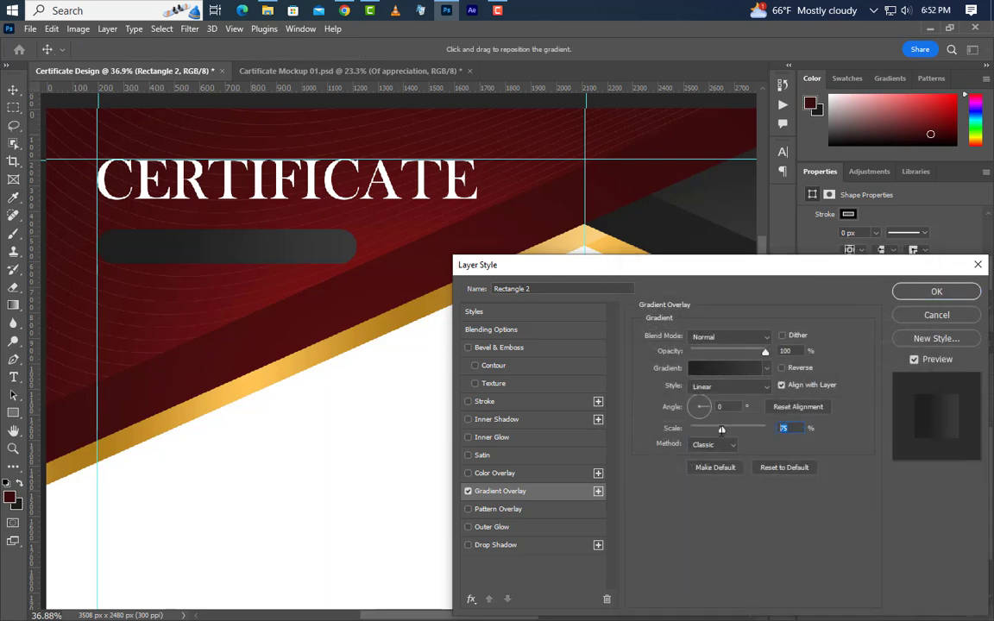
left_click(925, 294)
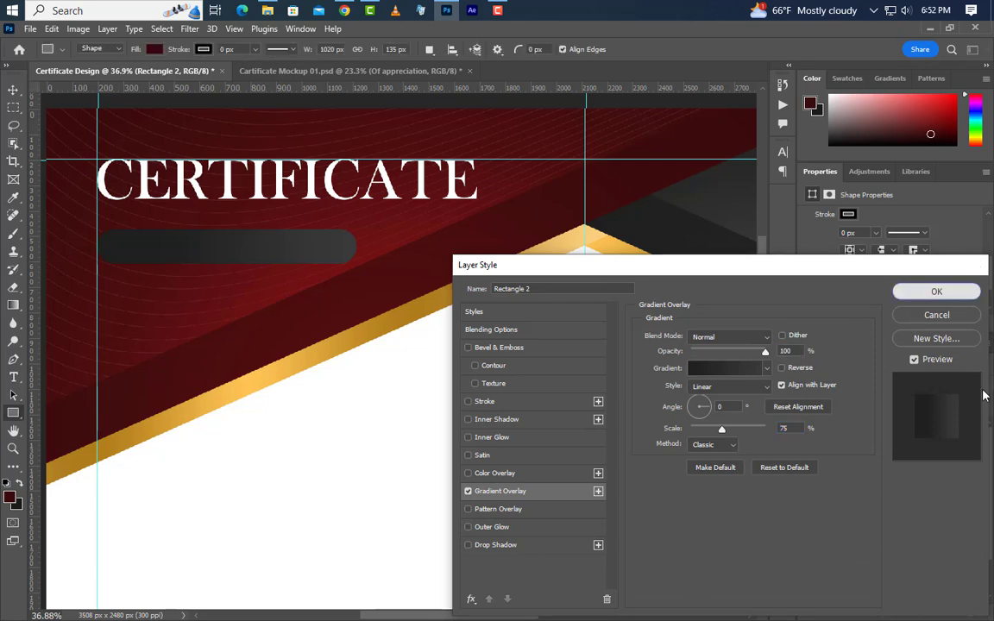
Nudge the rounded bar up closer to the CERTIFICATE title.
left_click(12, 91)
key("shift+Up")
key("shift+Up")
key("shift+Up")
key("shift+Up")
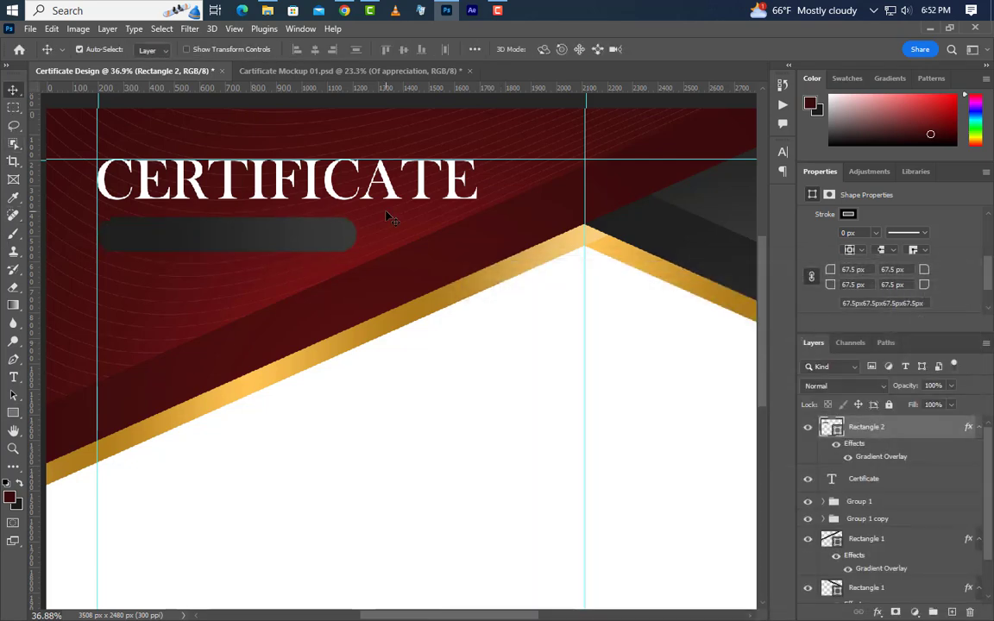
Add the text OF APPRECIATION on a new layer, starting just inside the left end of the rounded bar.
left_click(13, 377)
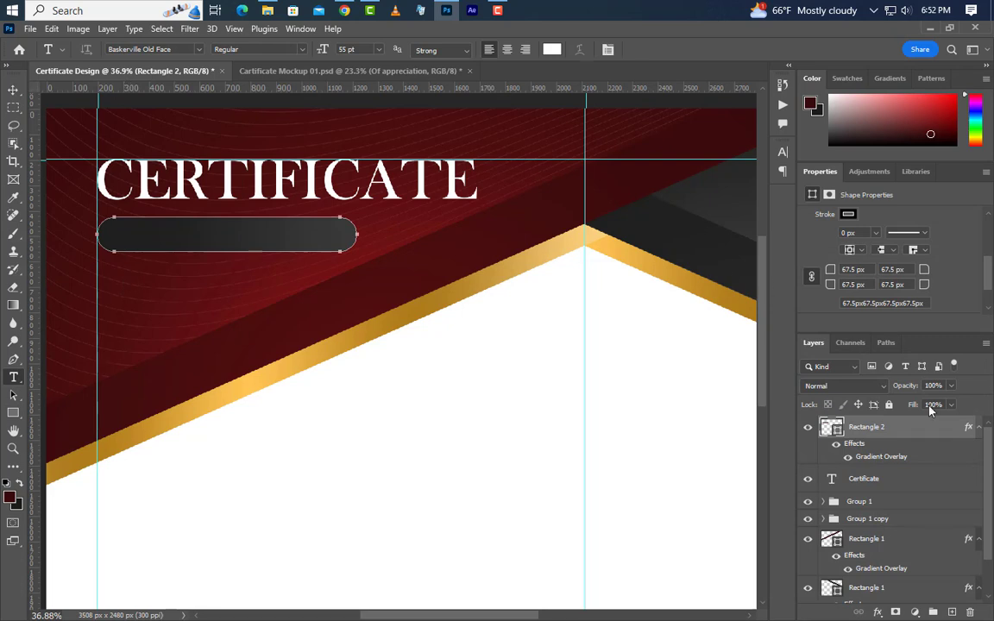
left_click(952, 612)
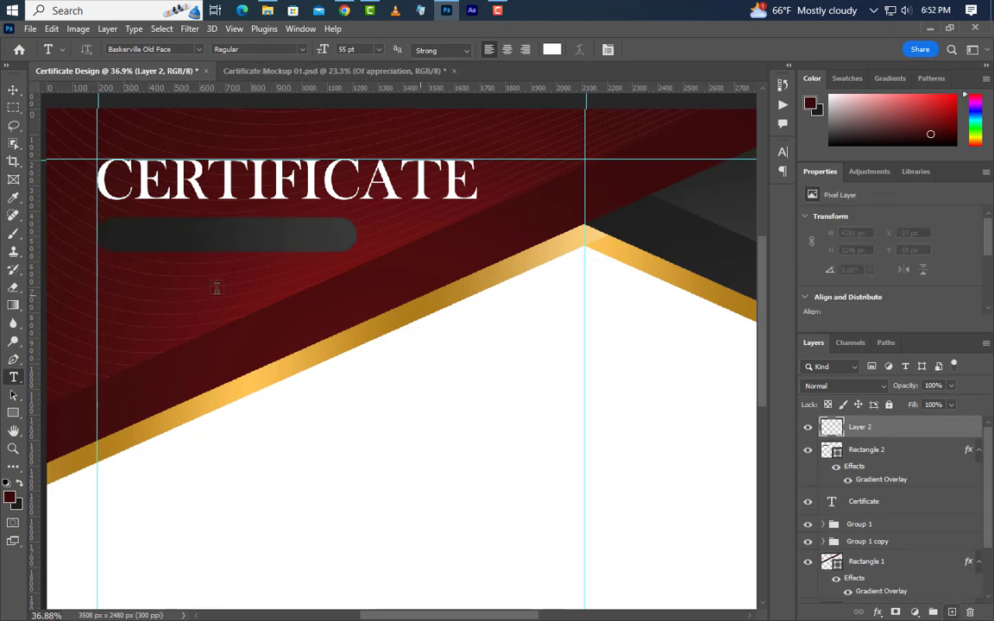
left_click(115, 237)
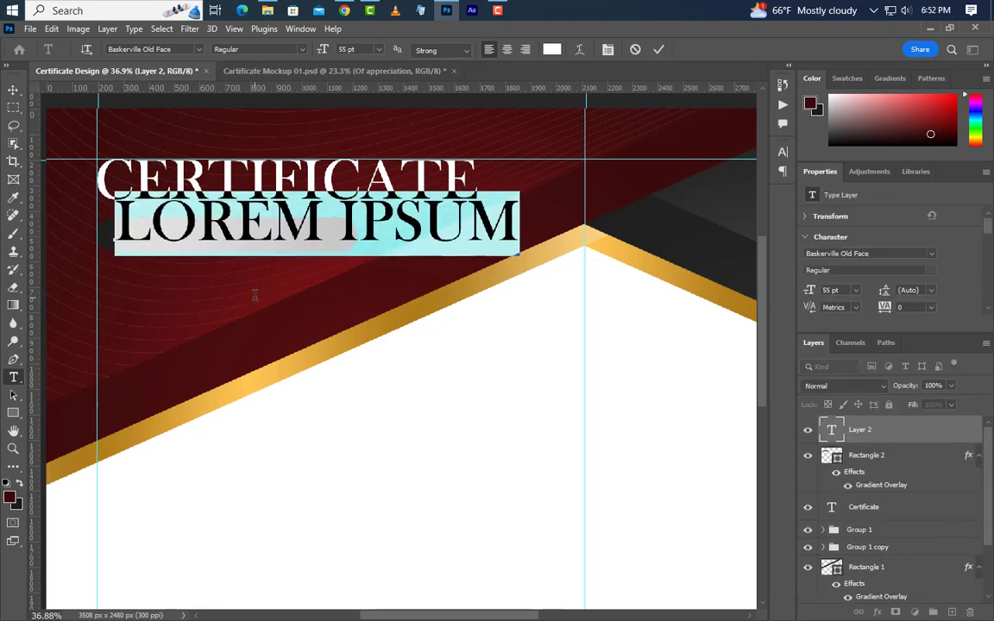
type("OF")
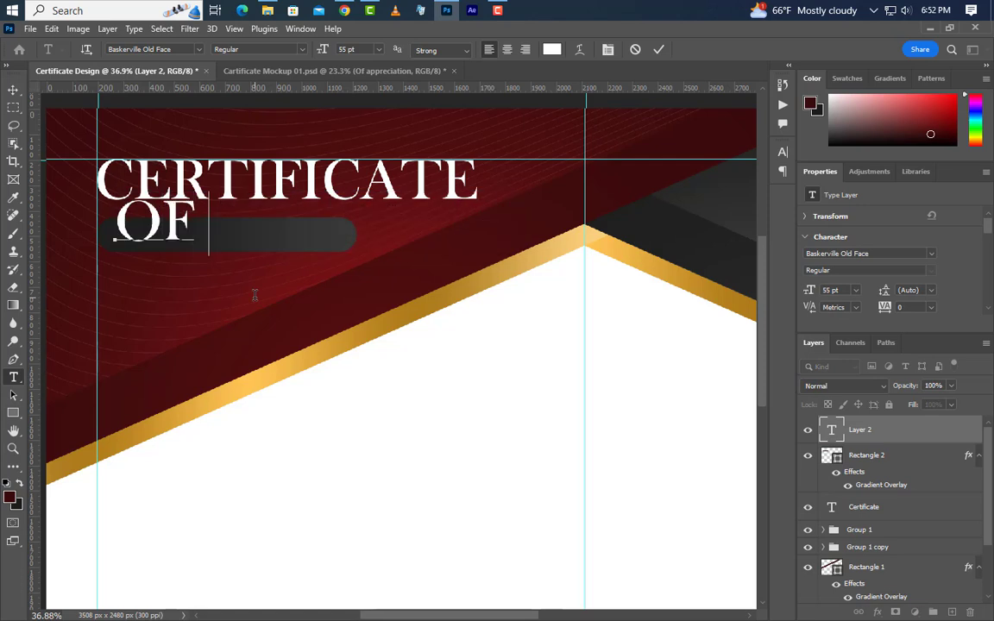
type(" APPR")
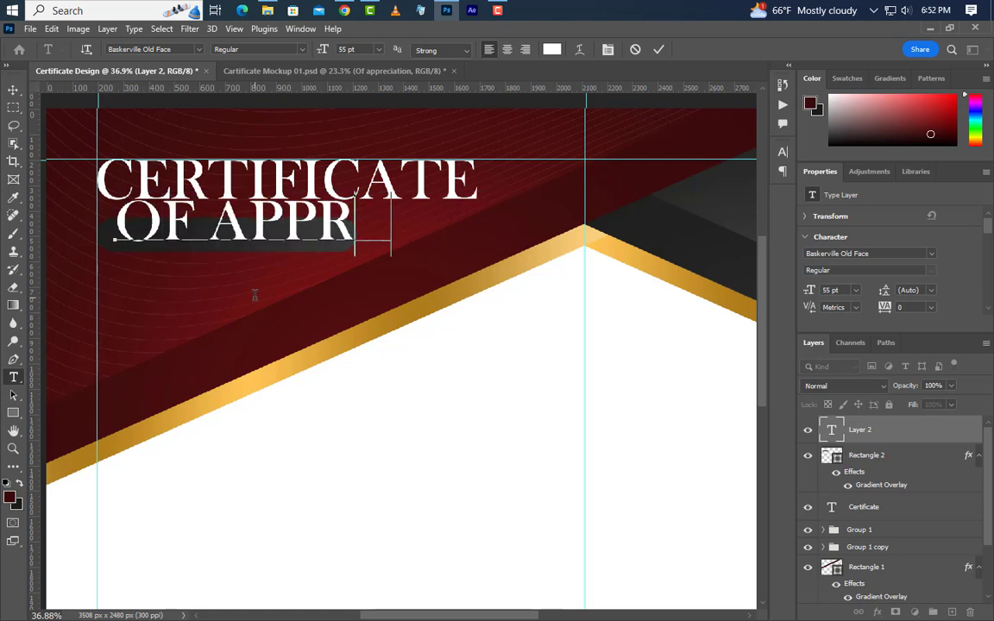
type("ECIATION")
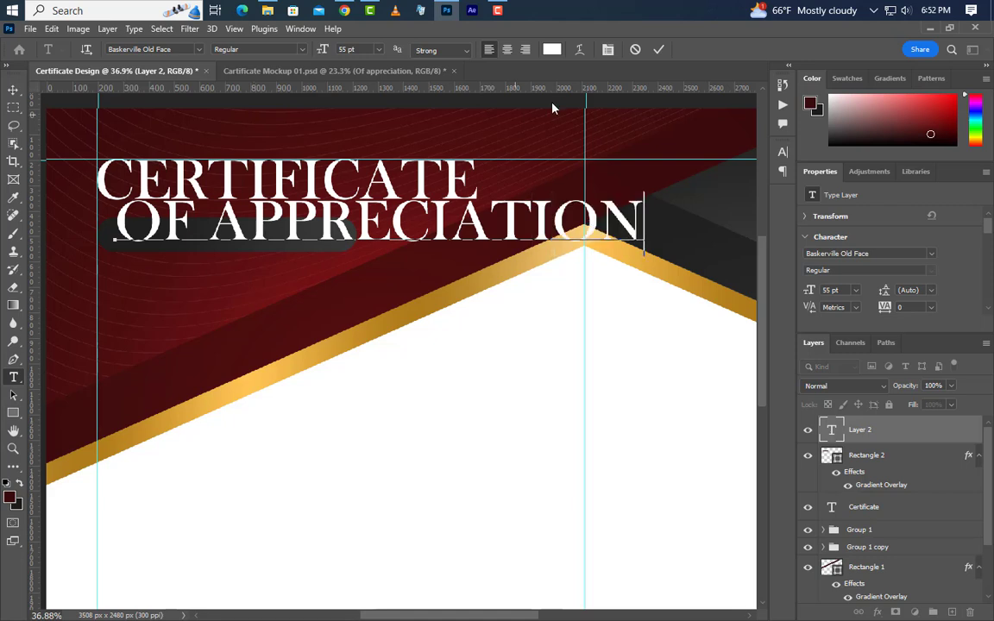
left_click(658, 50)
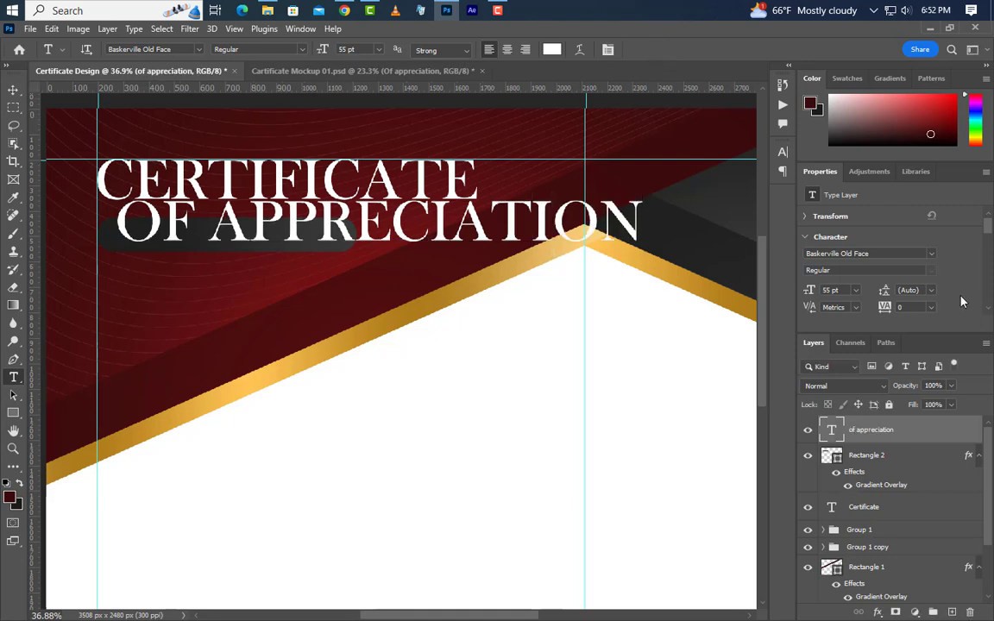
Set the OF APPRECIATION text to Poppins Regular at 25 pt.
left_click(932, 253)
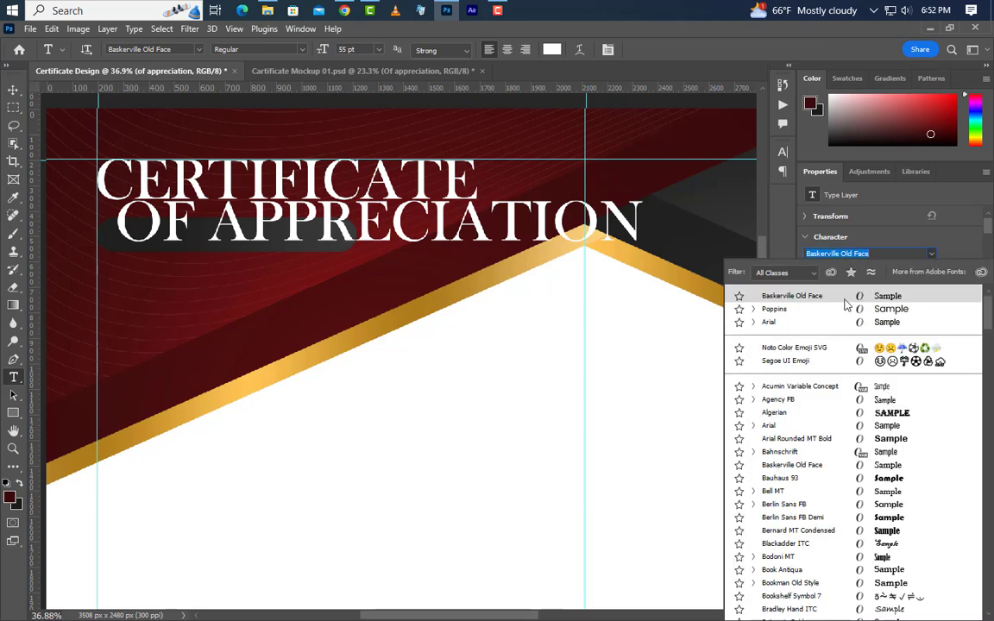
left_click(826, 310)
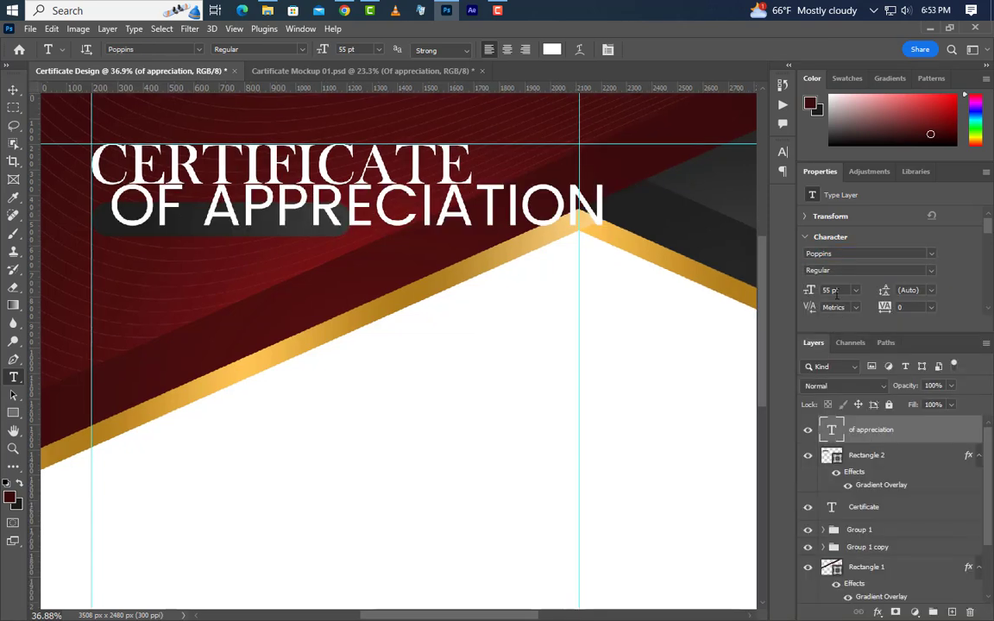
type("25")
key("Return")
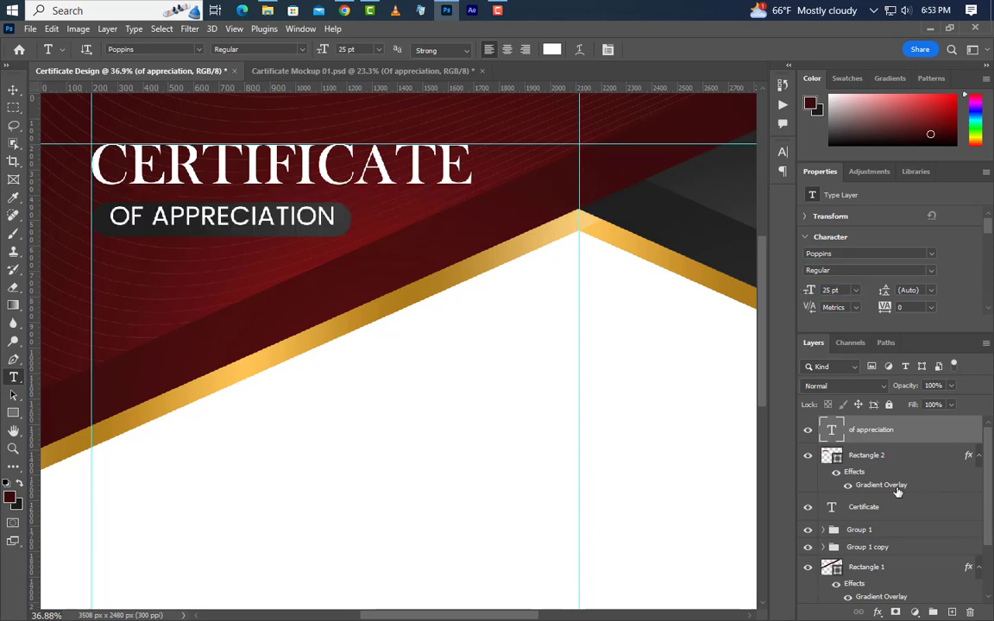
Center the OF APPRECIATION text vertically within the rounded bar, using the bar's outline as a selection, and deselect.
left_click(833, 456, "ctrl")
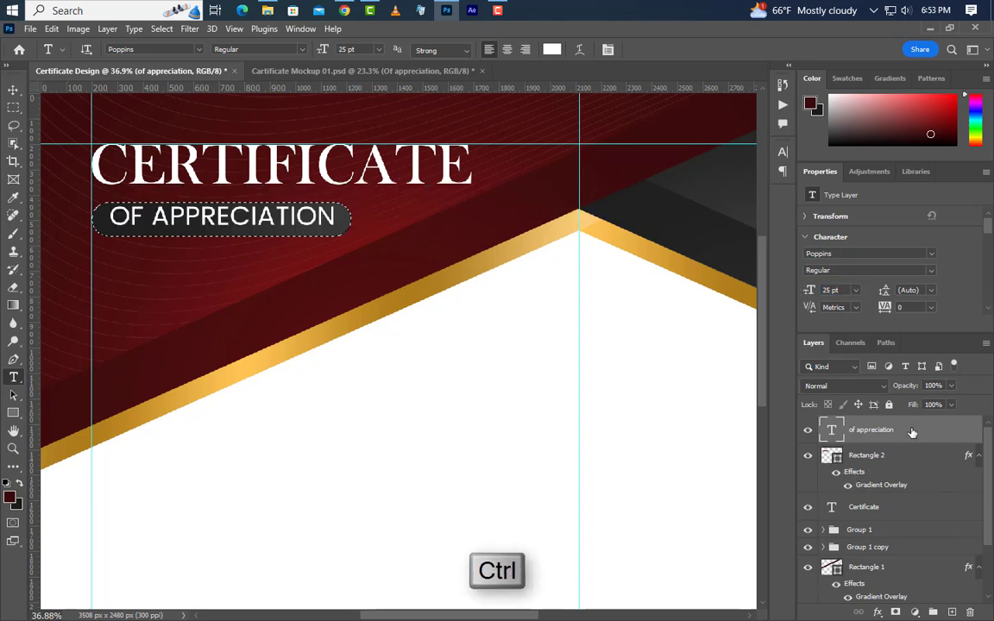
left_click(13, 90)
left_click(405, 49)
key("ctrl+d")
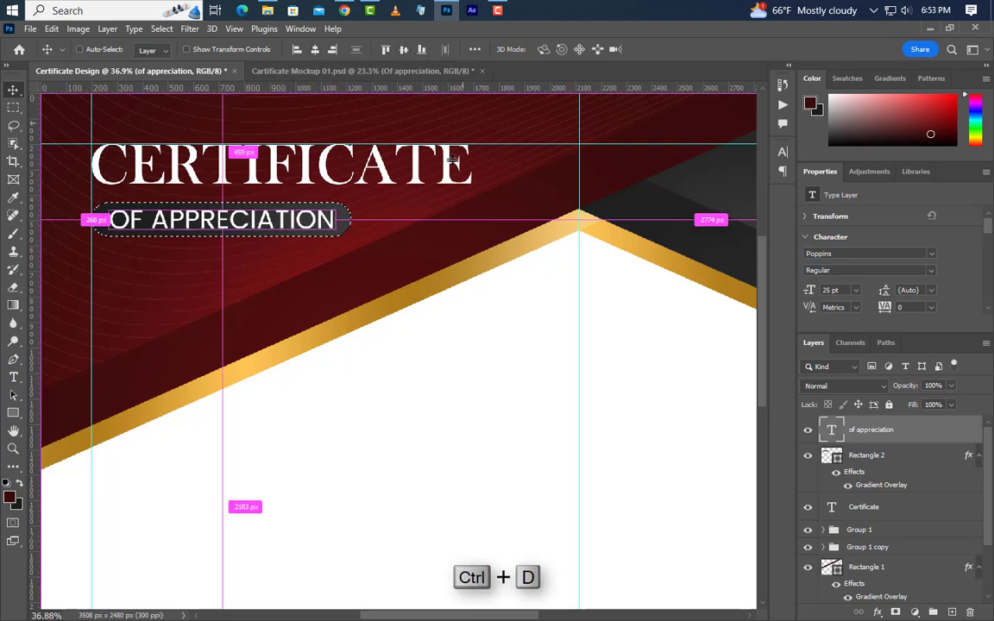
Draw a tall rectangle about 525 x 1687 px against the right margin guide, starting above the canvas's top edge.
scroll(315, 288, "down", 4)
scroll(682, 221, "up", 3)
left_click(13, 413)
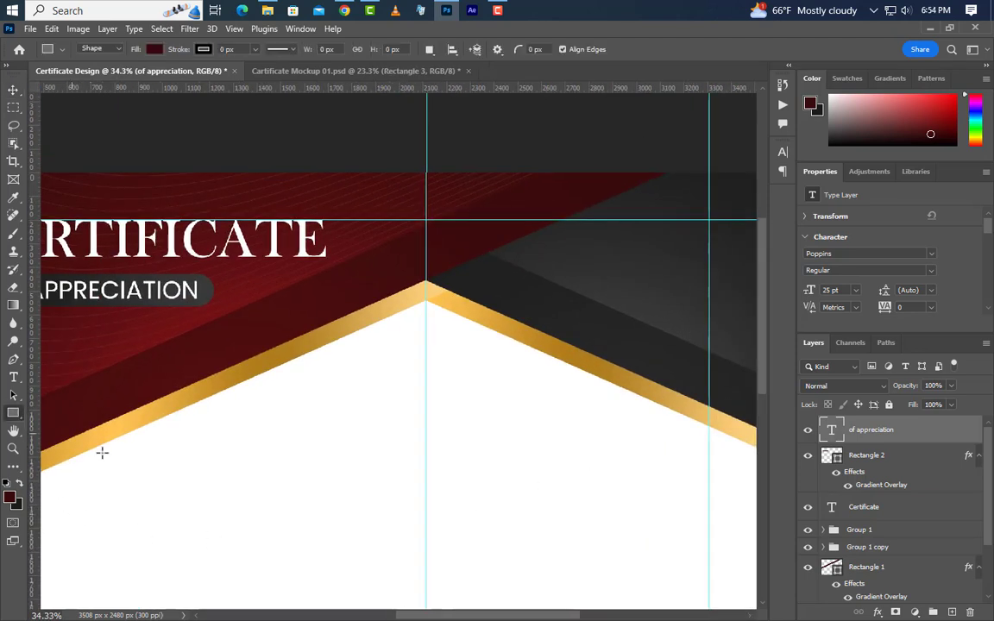
left_click_drag(708, 152, 585, 551)
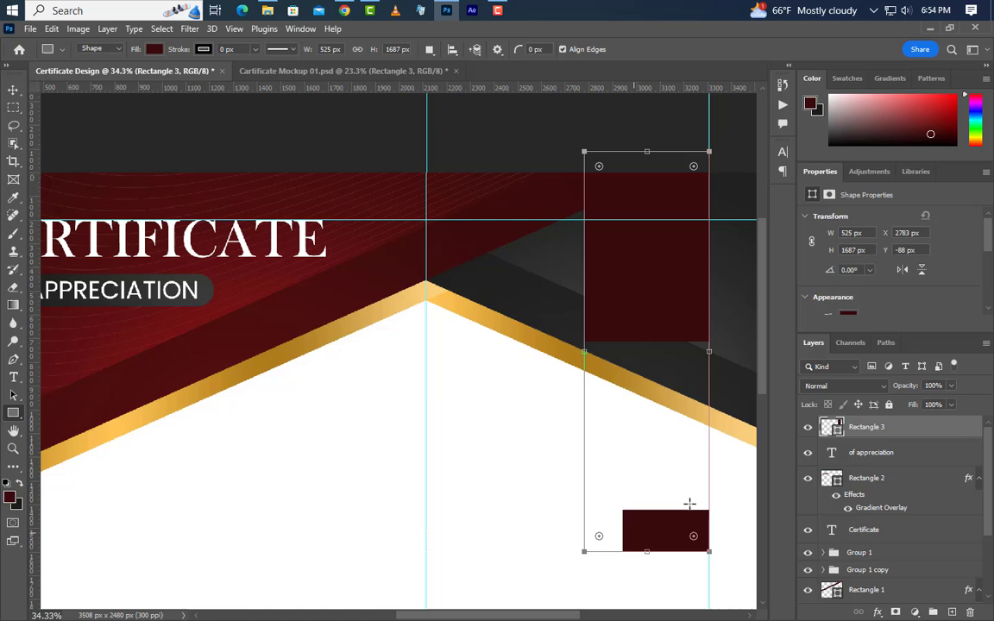
Set the tall rectangle to 500 x 1220 px and rasterize its layer.
key("Return")
double_click(853, 250)
type("1220")
key("Return")
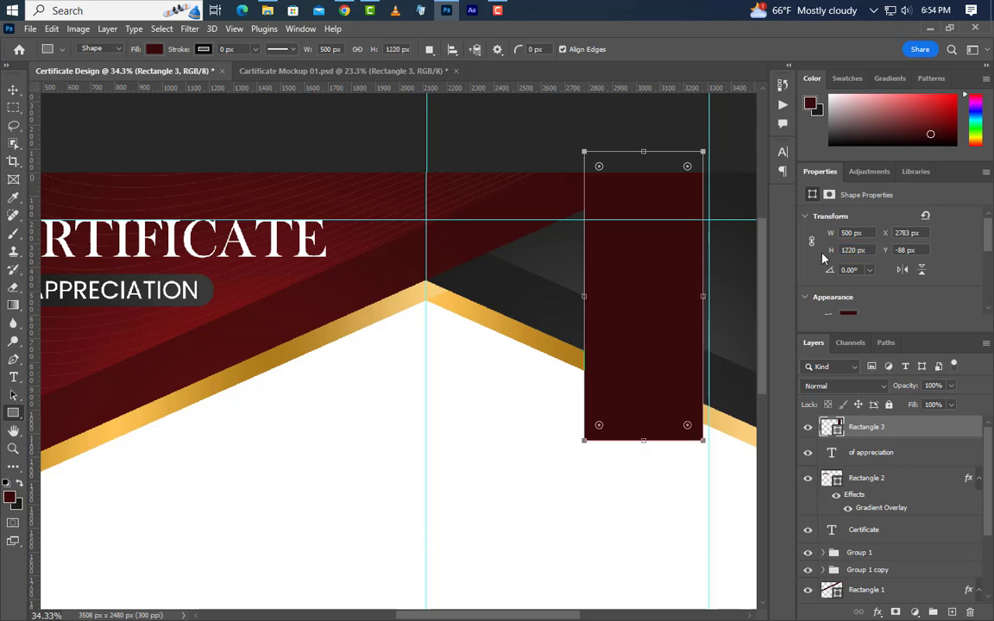
right_click(898, 428)
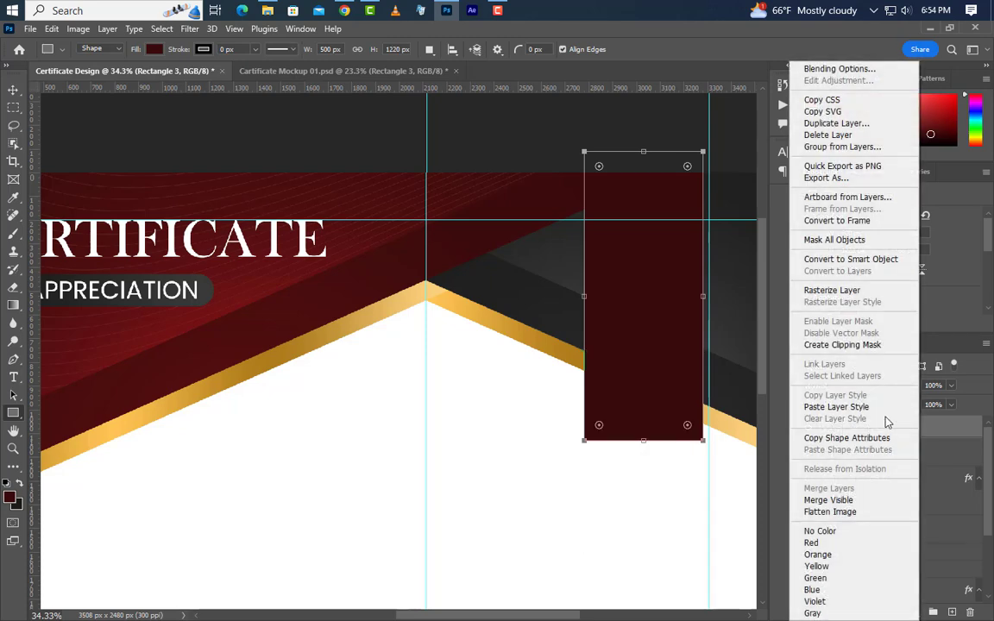
left_click(874, 290)
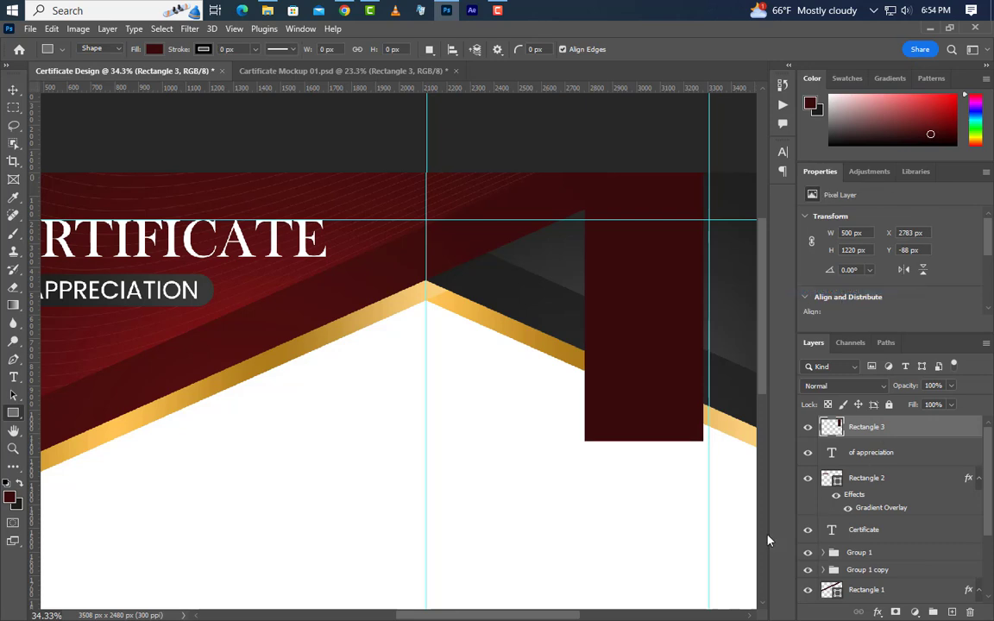
Draw a square about 483 x 483 px in the white area and rotate it 45° into a diamond.
mouse_move(313, 420)
left_mouse_down()
mouse_move(455, 535)
mouse_move(483, 535)
left_mouse_up()
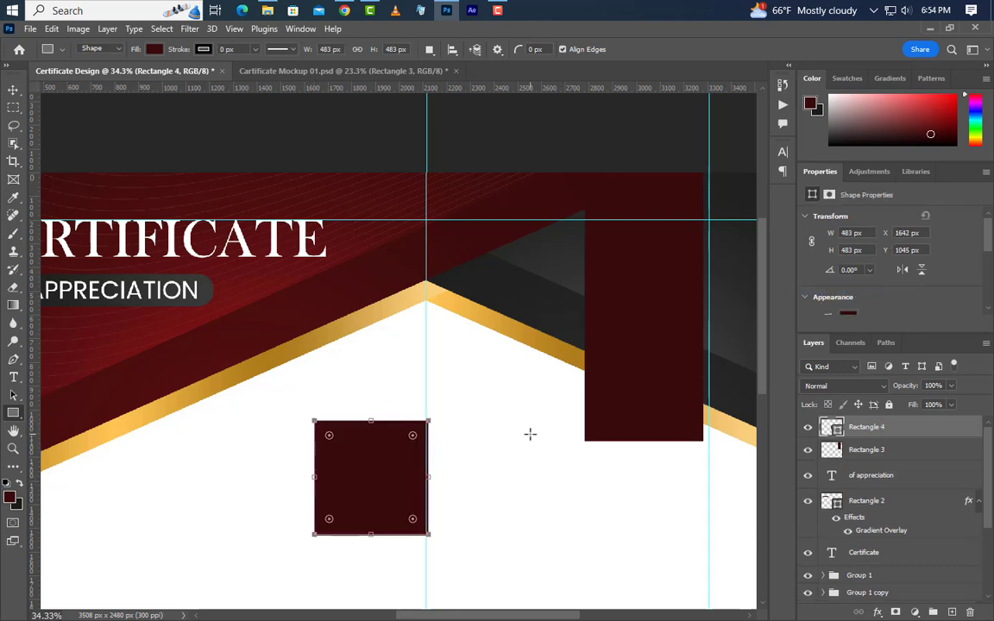
key("ctrl+t")
left_click_drag(468, 446, 463, 523)
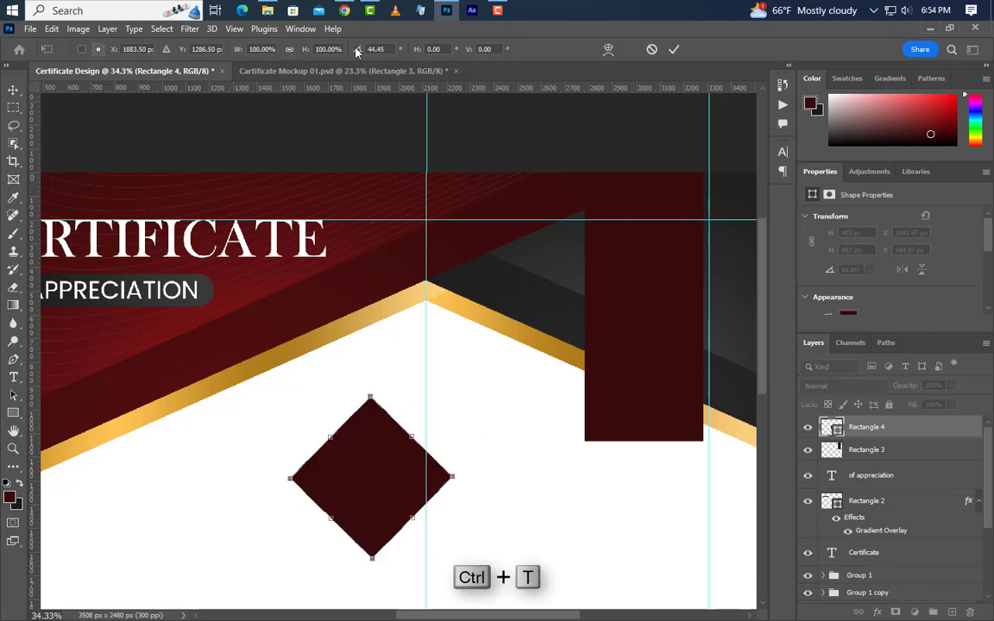
type("45")
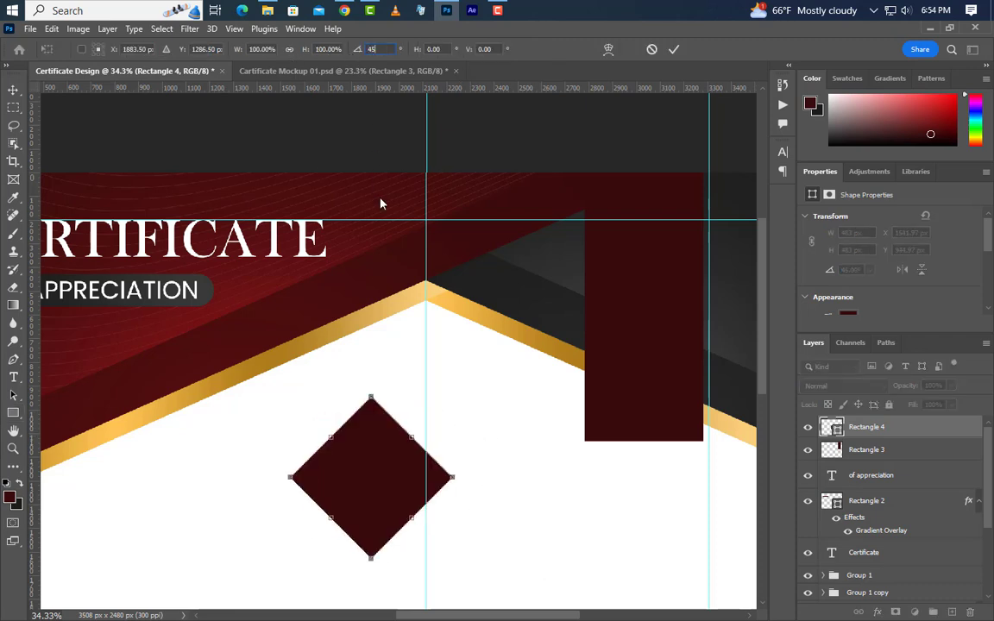
Move the diamond onto the tall rectangle's lower end, centered horizontally, and nudge it down so its upper edges meet the bottom corners.
left_click_drag(377, 448, 652, 431)
key("Down")
key("Down")
key("Down")
key("Down")
key("Down")
key("Down")
key("Down")
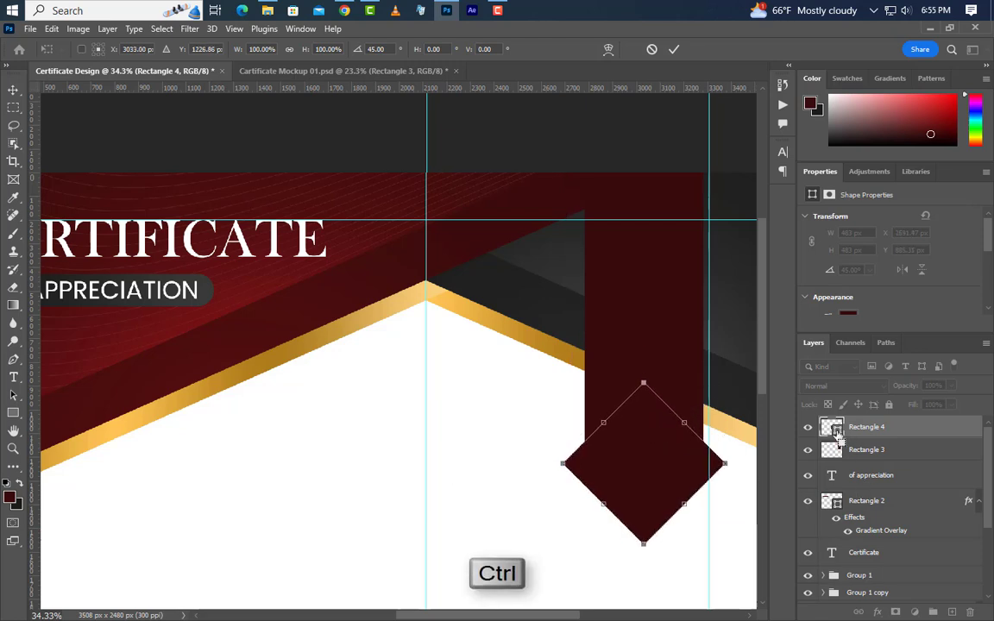
Load the diamond's outline as a selection, delete the diamond layer, cut that area out of the tall rectangle's bottom and deselect.
left_click(837, 434, "ctrl")
left_click_drag(936, 437, 970, 614)
key("Delete")
key("ctrl+d")
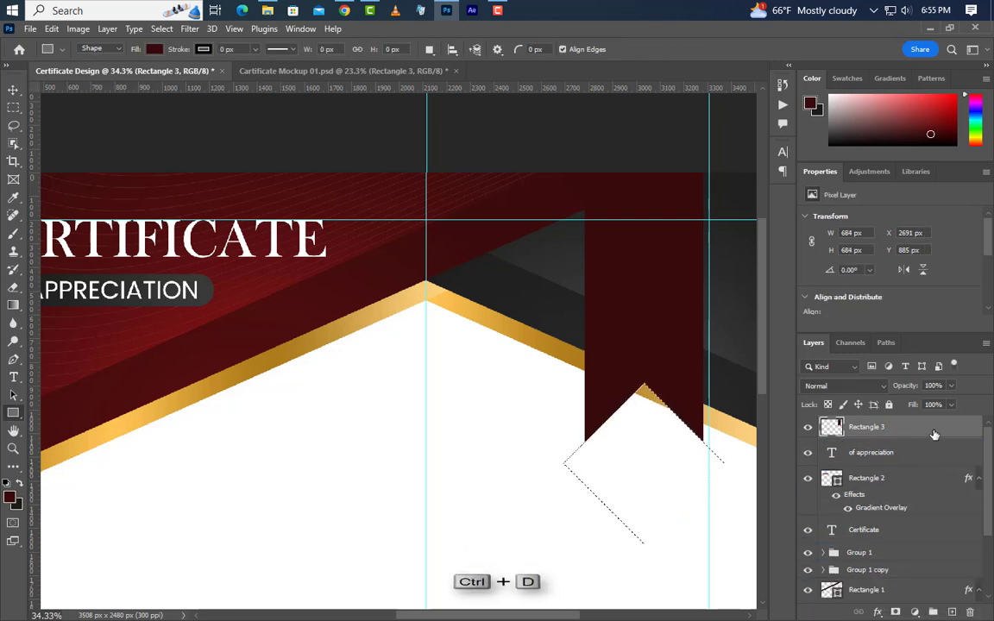
Add a linear gradient overlay to the ribbon with stops 3c0c0d, 7a1316 and 3c0c0d, angle 0° and scale 150%.
double_click(934, 435)
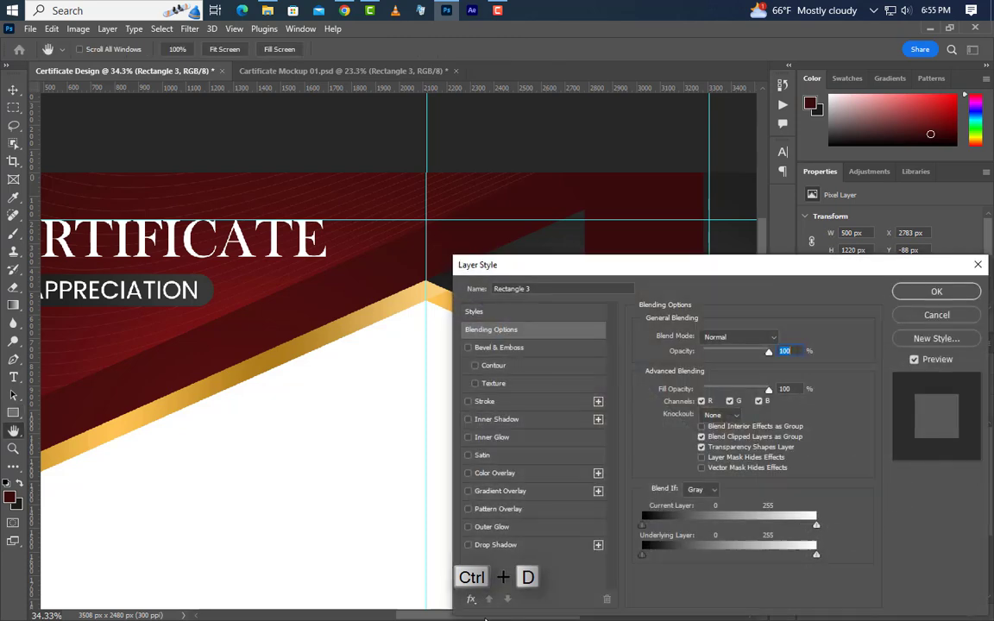
left_click(555, 493)
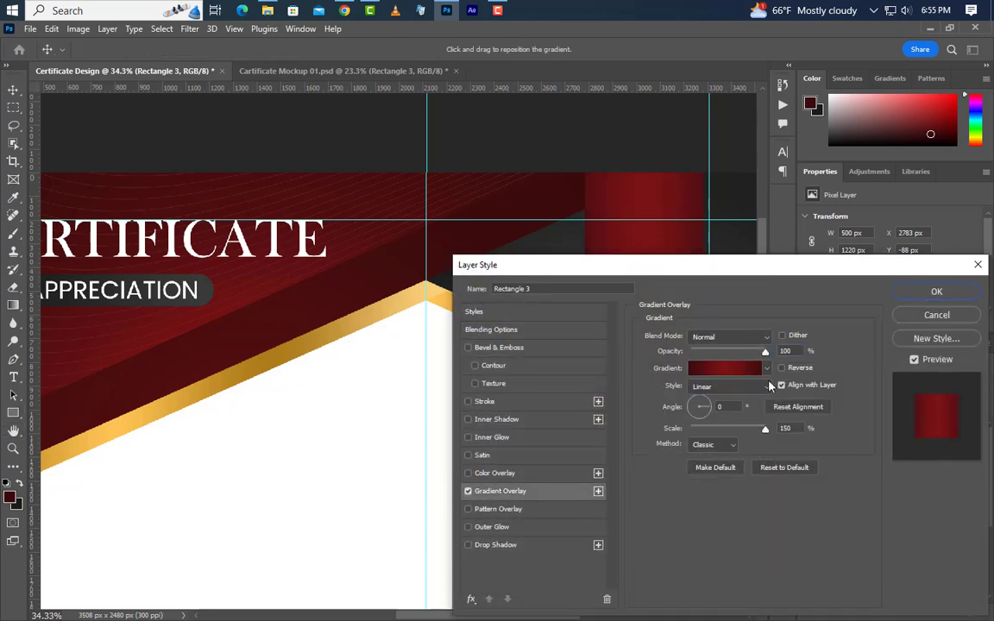
left_click(725, 369)
double_click(633, 520)
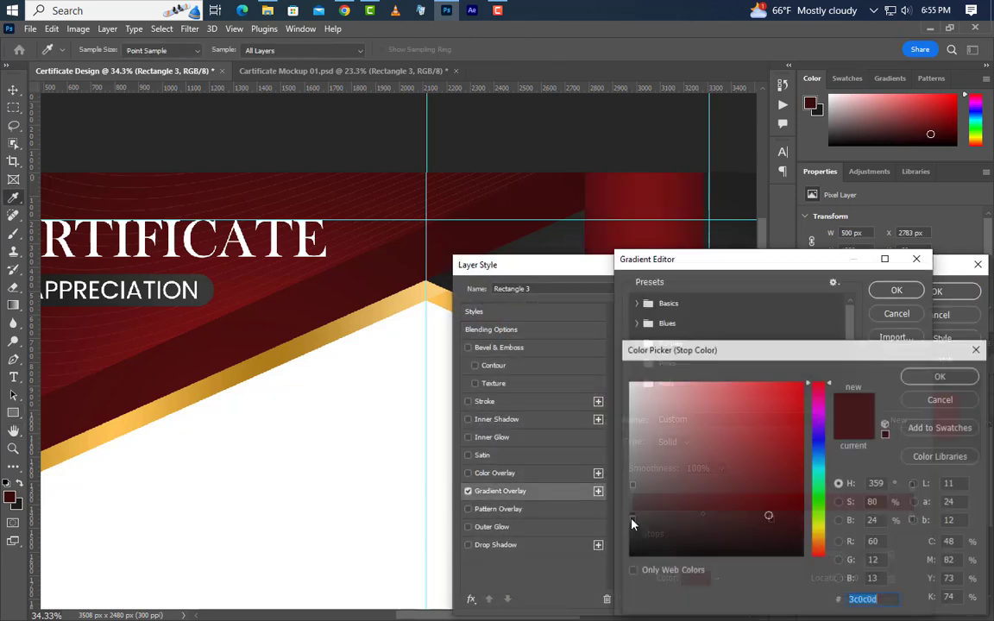
left_click(942, 377)
double_click(772, 519)
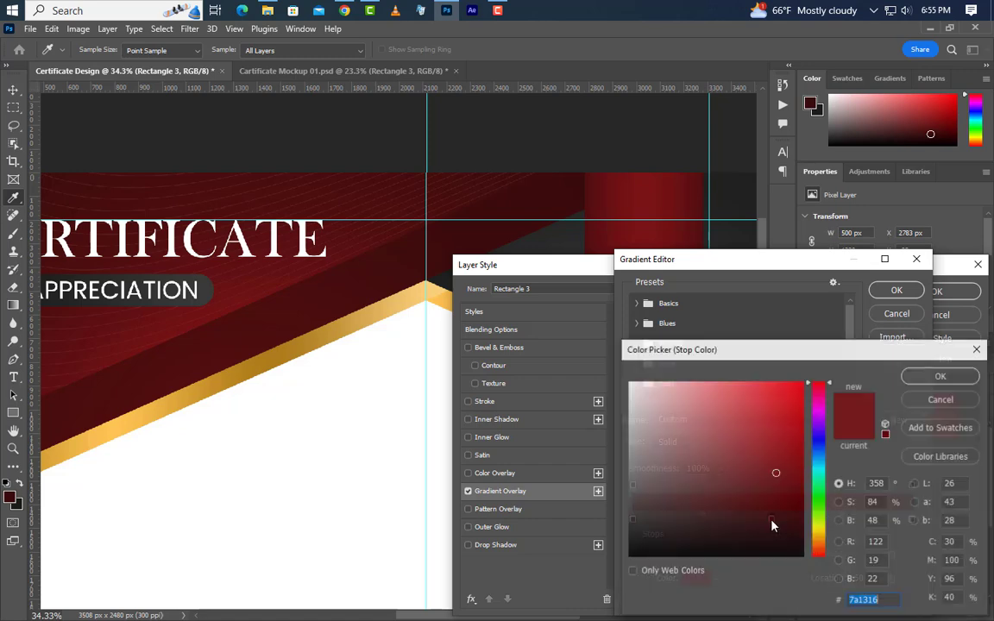
left_click(960, 380)
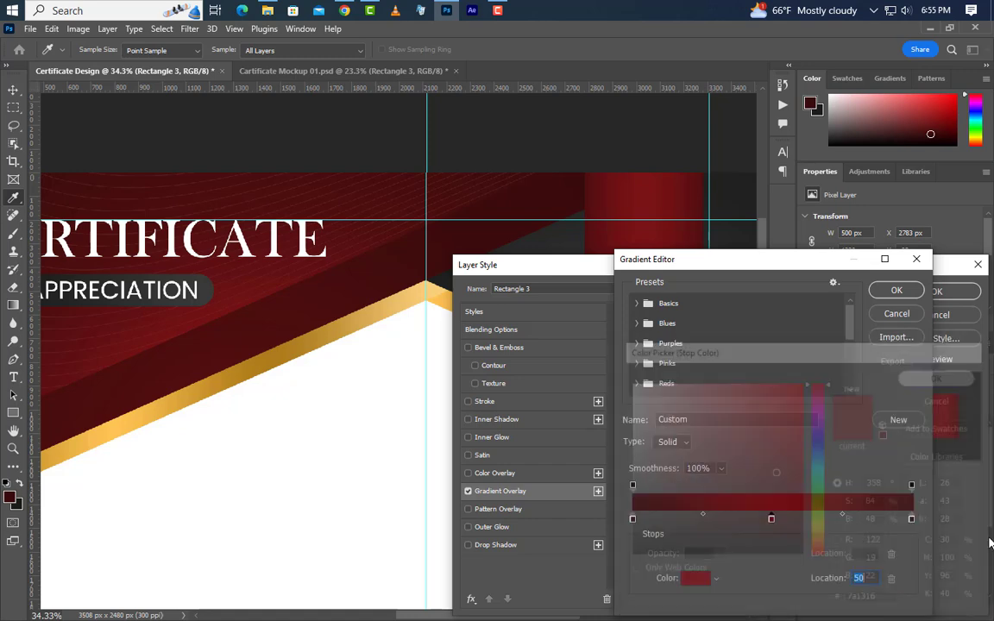
double_click(912, 520)
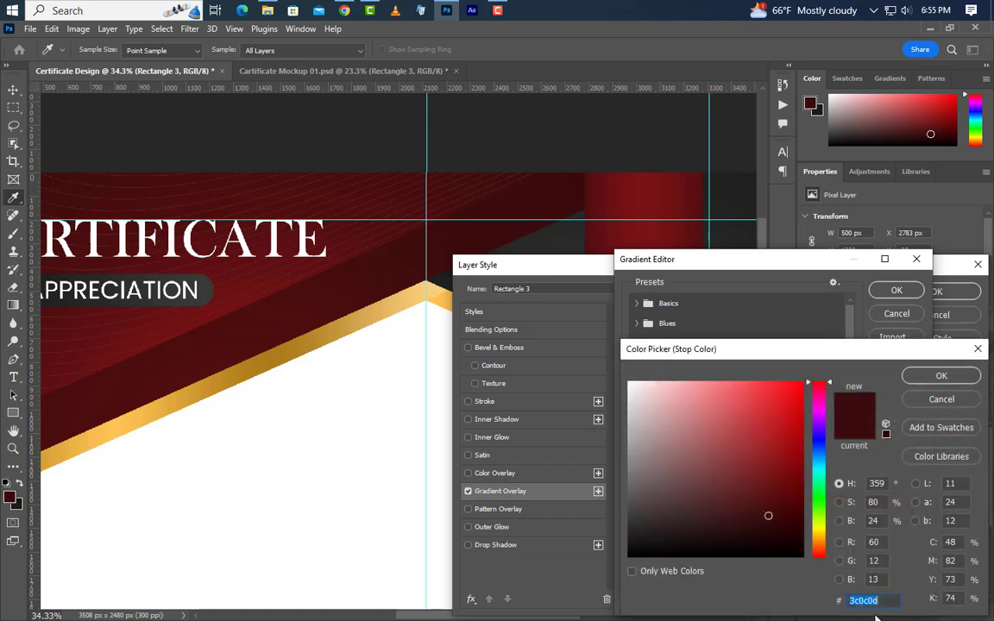
left_click(941, 376)
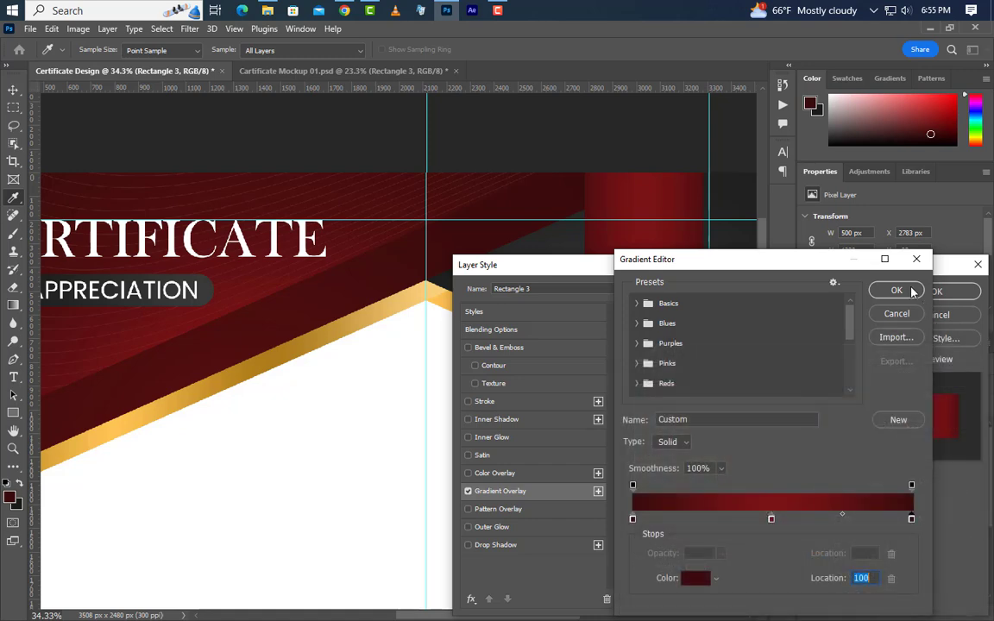
left_click(897, 290)
left_click(797, 429)
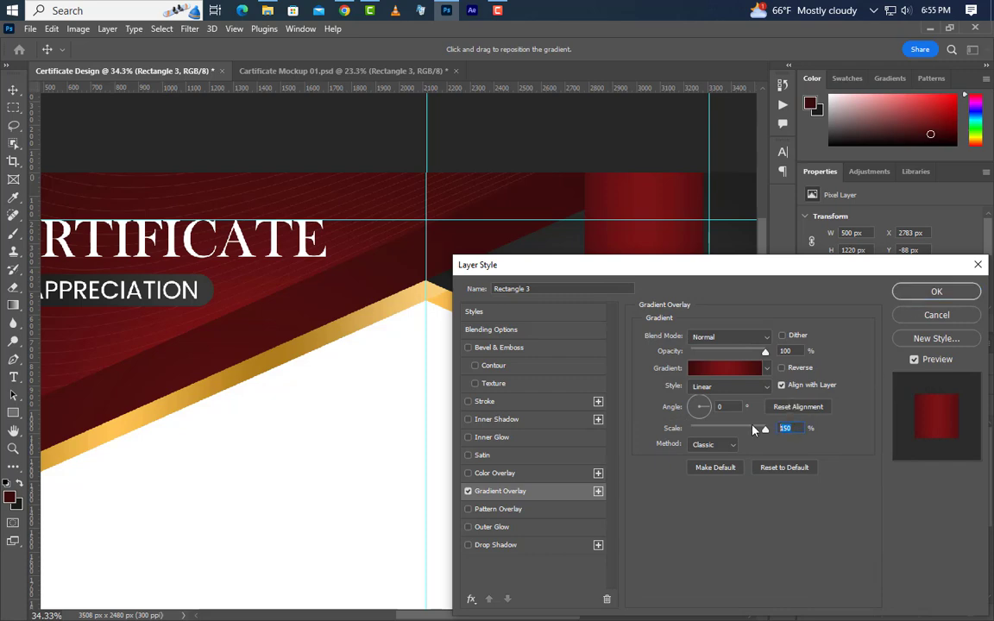
left_click(952, 299)
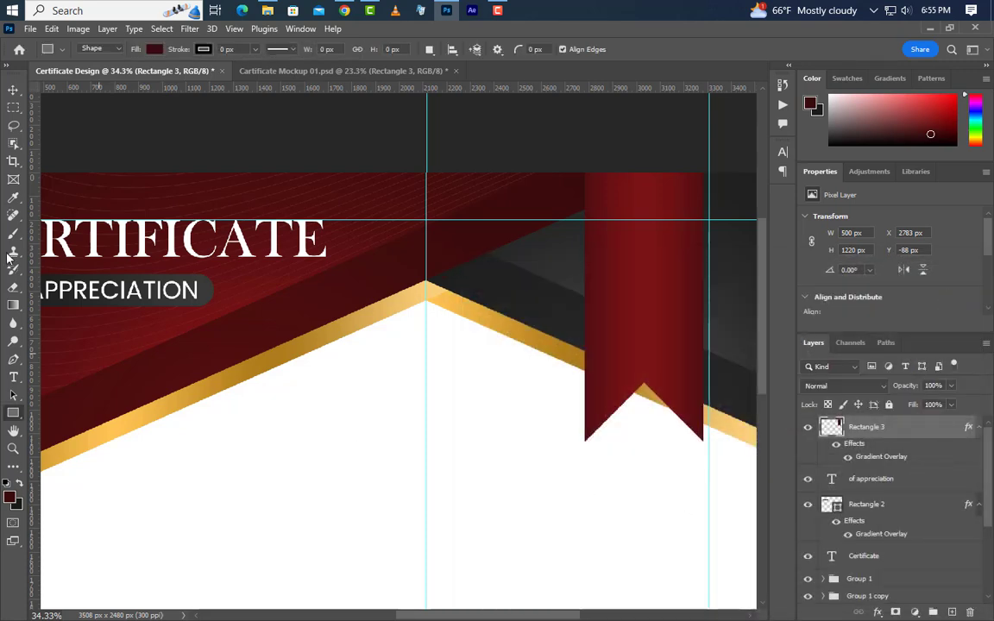
Move the ribbon down to Y -20 px and over to X 2805 px, its outer edge on the vertical margin guide.
left_click(13, 90)
key("Down")
key("Down")
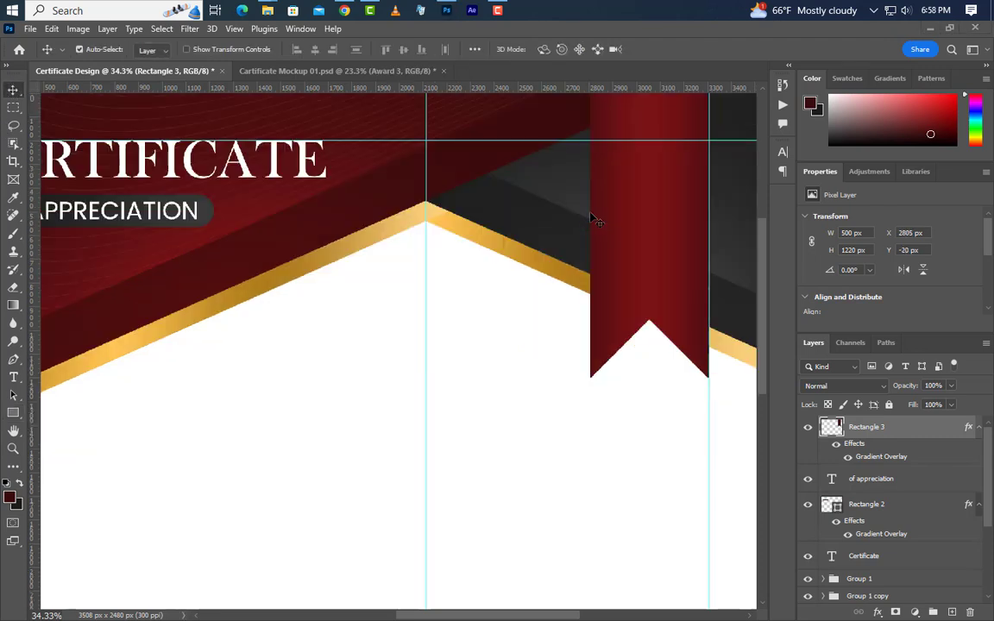
Place Award 3.png from New folder (2) into the certificate and position the medal centered on the upper part of the ribbon.
mouse_move(268, 11)
left_click(340, 90)
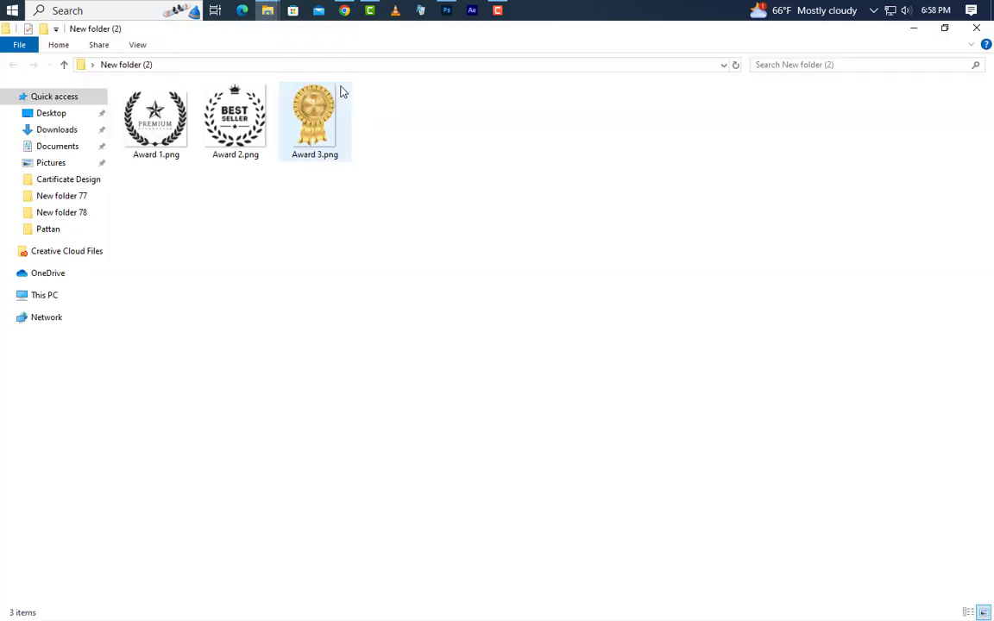
left_click_drag(315, 114, 533, 403)
key("ctrl+v")
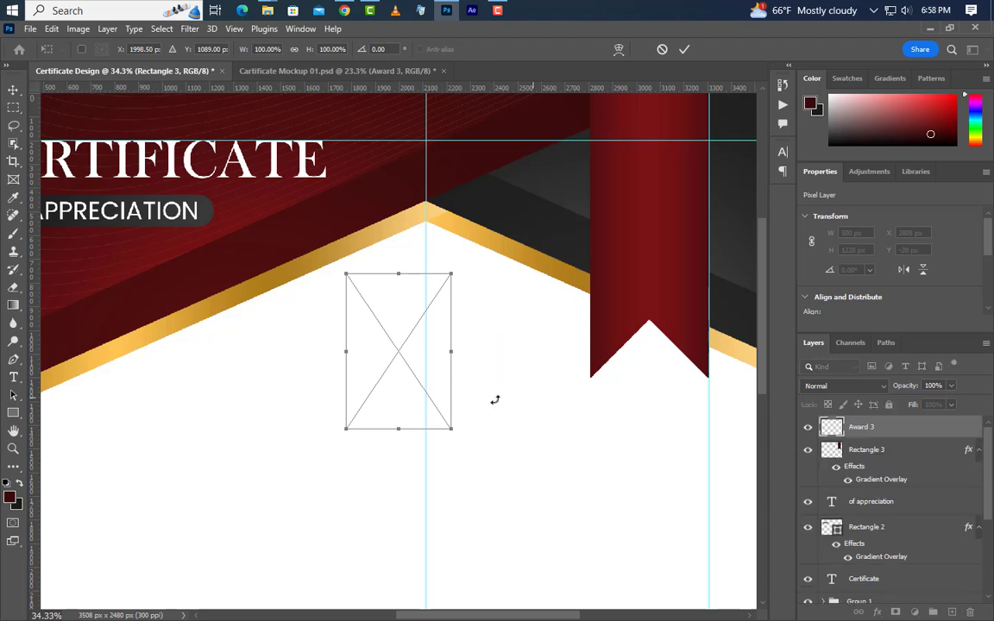
left_click_drag(418, 366, 683, 233)
left_click(685, 50)
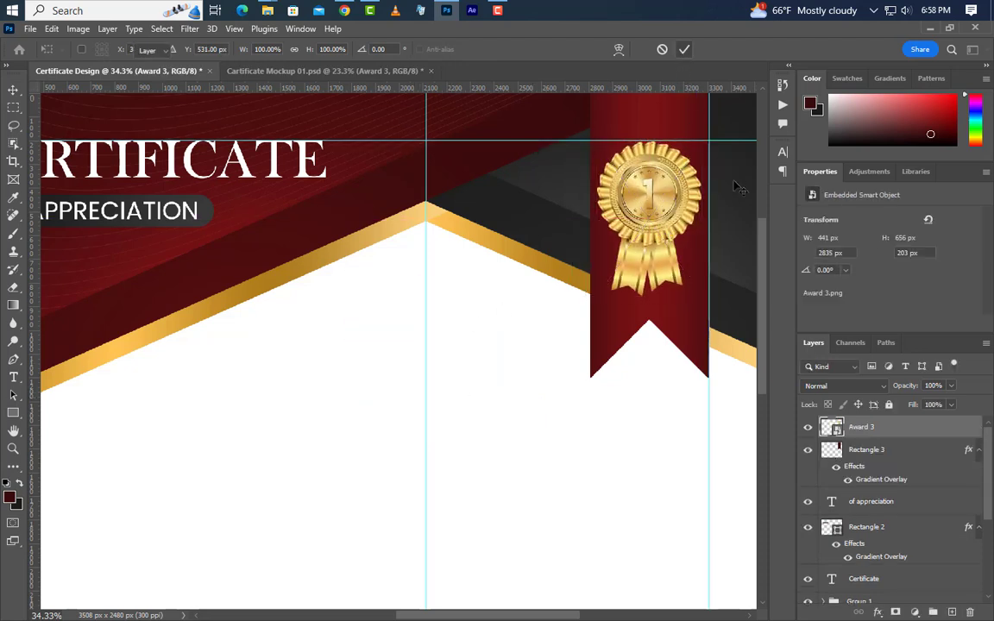
Add the all-caps text "This Certificate is proudly presented to" in Poppins Medium 15.6 pt in the upper white area.
scroll(652, 268, "down", 5)
scroll(541, 445, "up", 3)
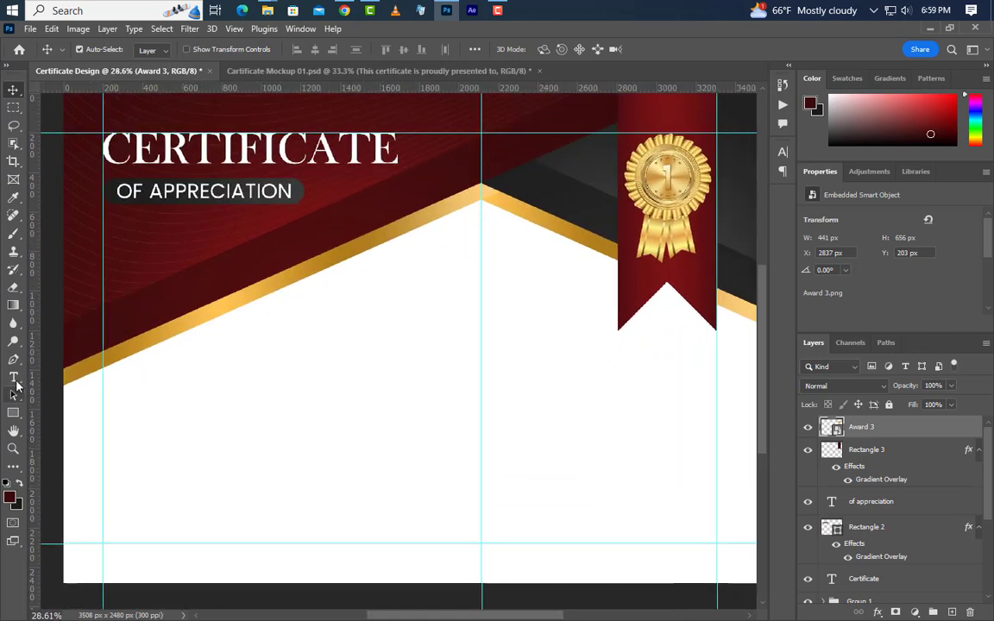
left_click(13, 377)
left_click(295, 318)
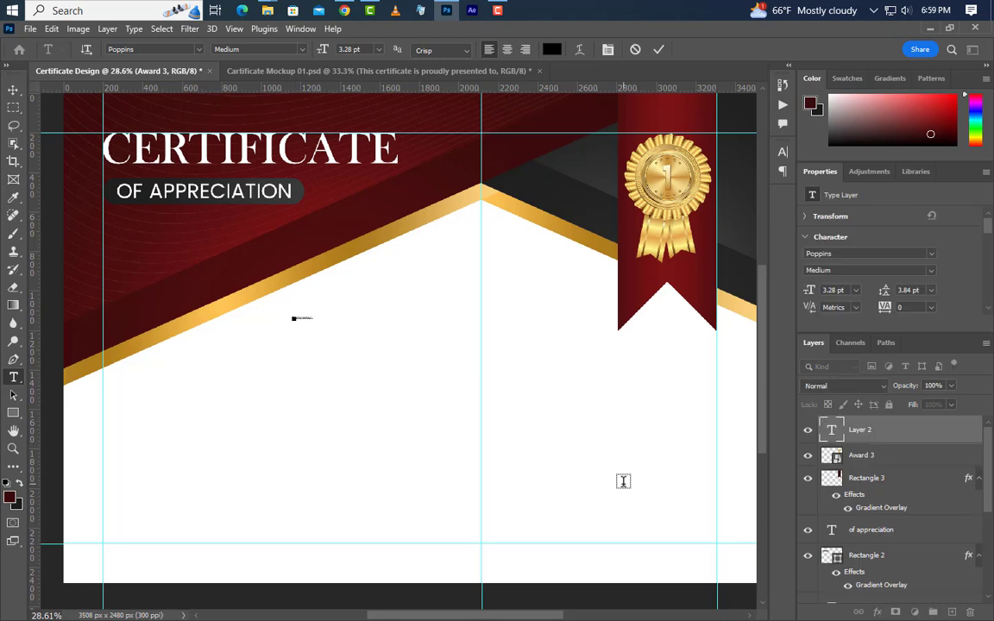
type("ro")
left_click(659, 50)
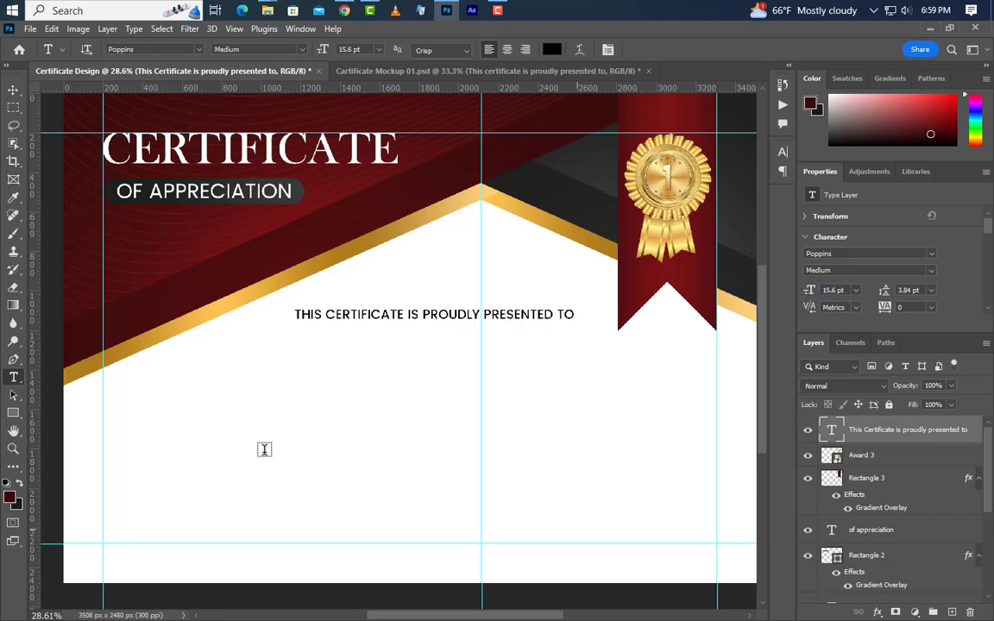
Add a separate text line reading "Name Surname" below the presentation line.
left_click(13, 89)
left_click(12, 377)
left_click(270, 370)
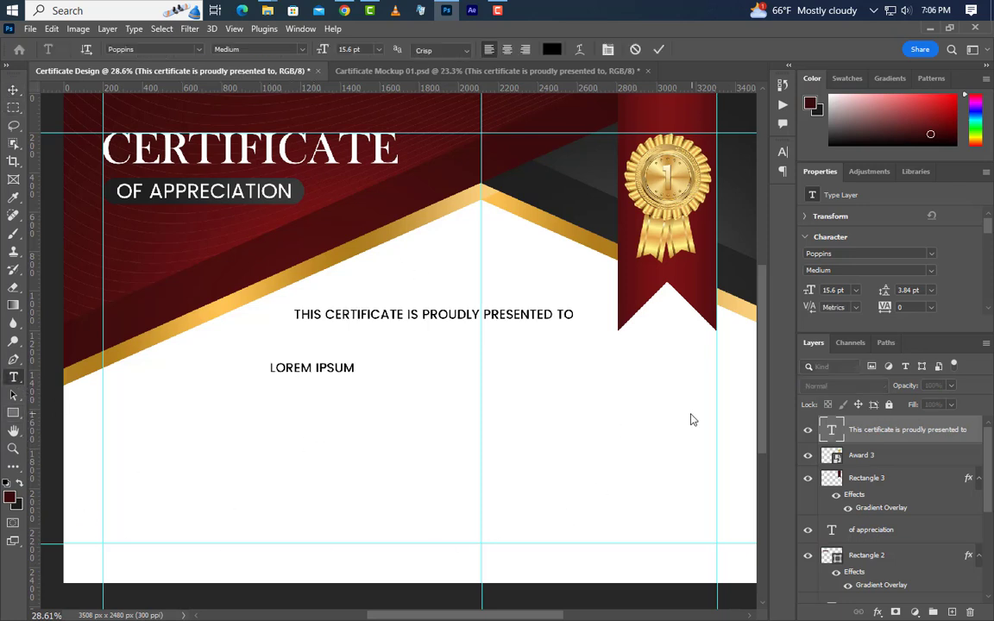
type("NAME SURN")
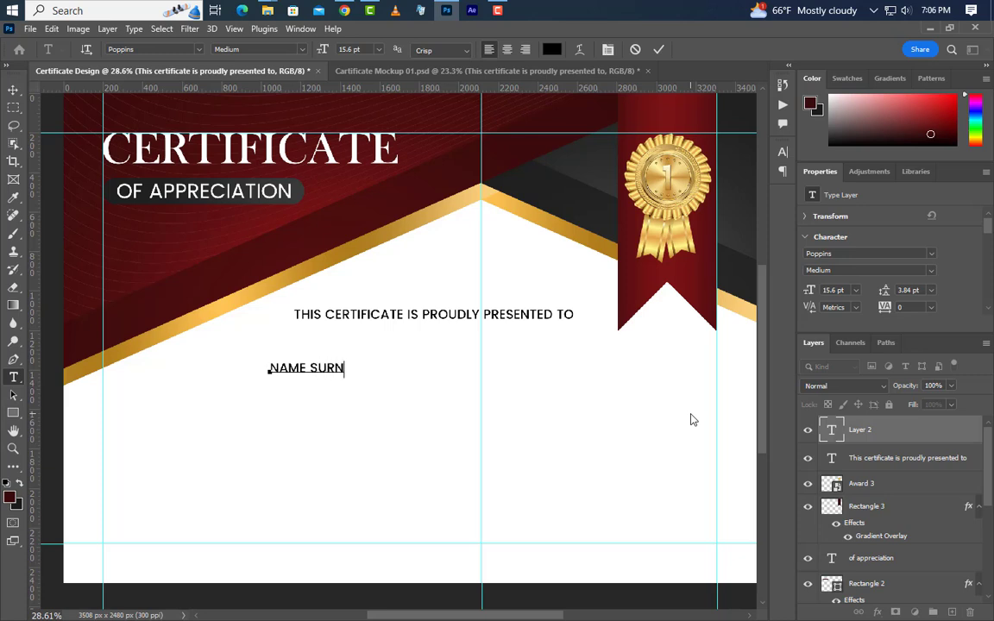
left_click(658, 50)
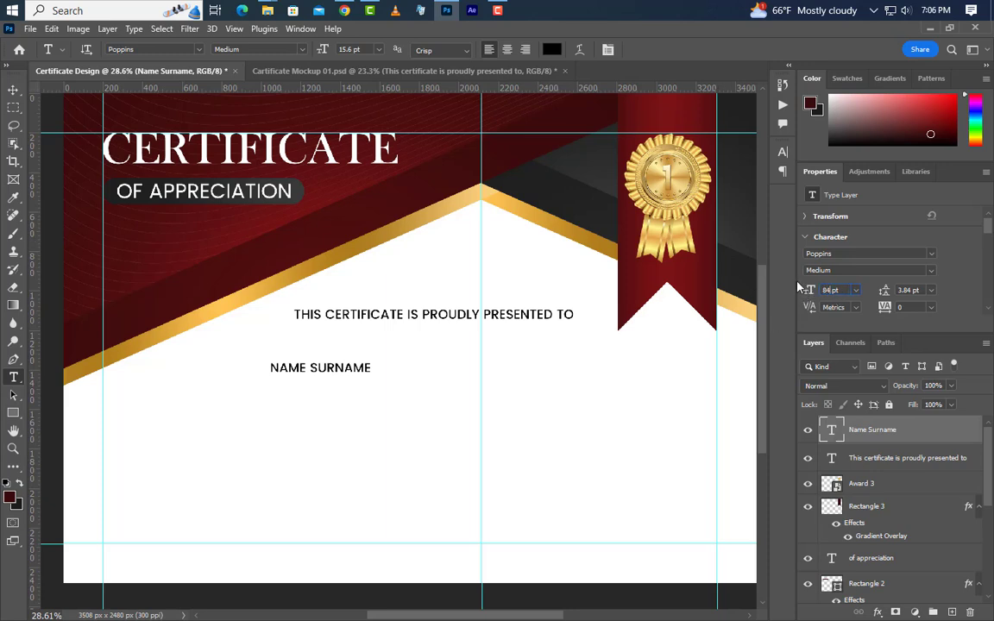
Set the Name Surname text to the GoodVibrations font at 84 pt and turn off All Caps.
left_click(782, 154)
left_click(700, 171)
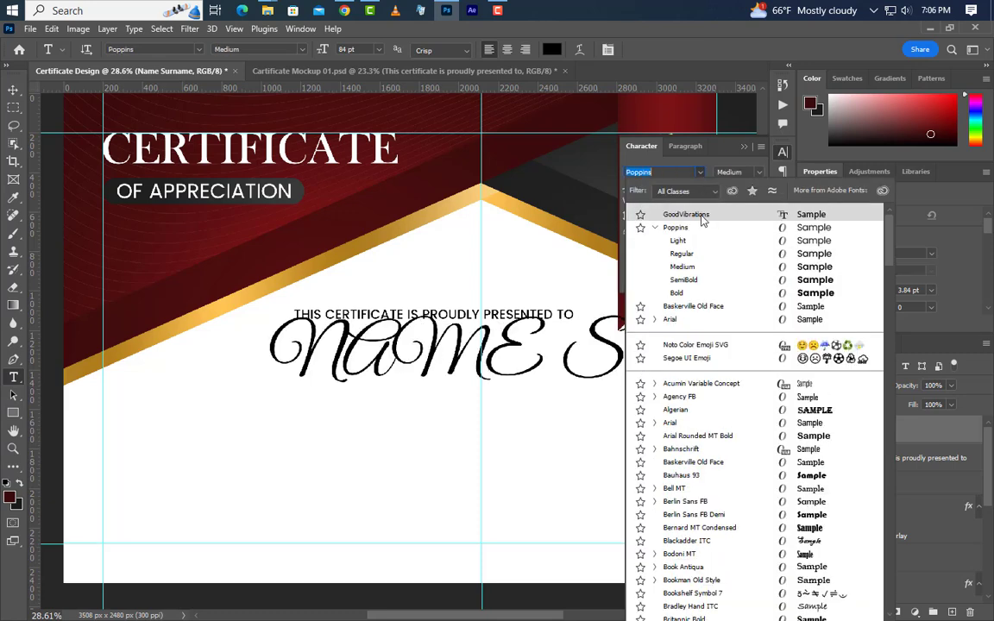
left_click(686, 214)
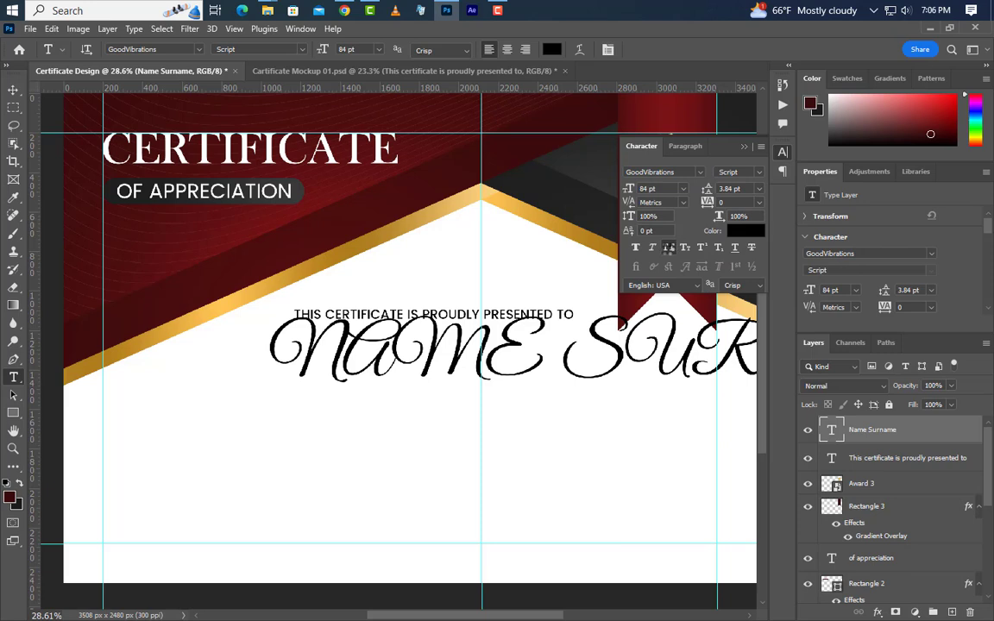
left_click(669, 250)
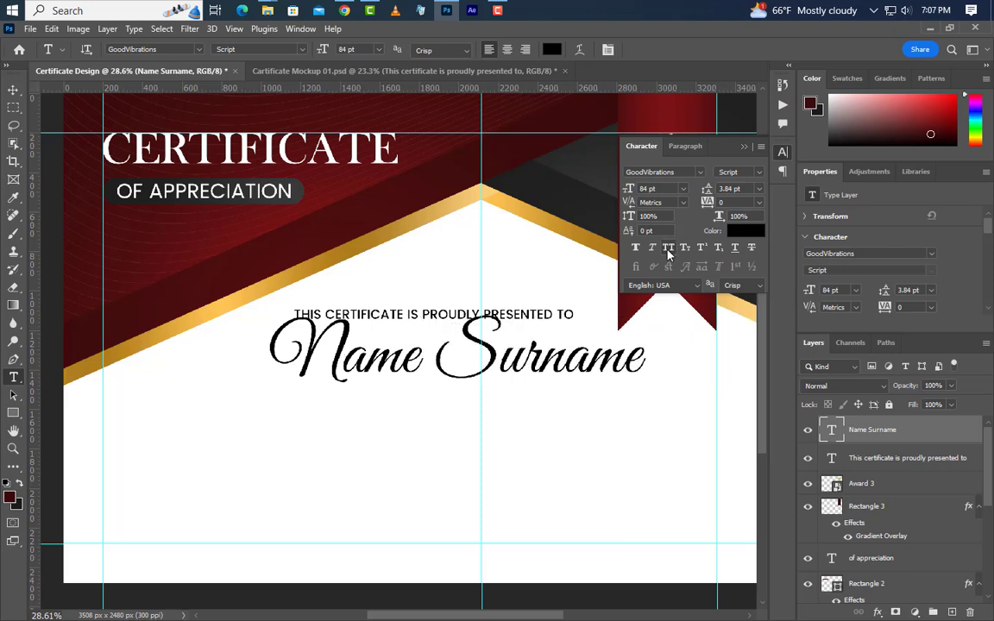
left_click(745, 147)
Center the Name Surname text horizontally on the canvas and nudge it down clear of the presentation line.
left_click(14, 90)
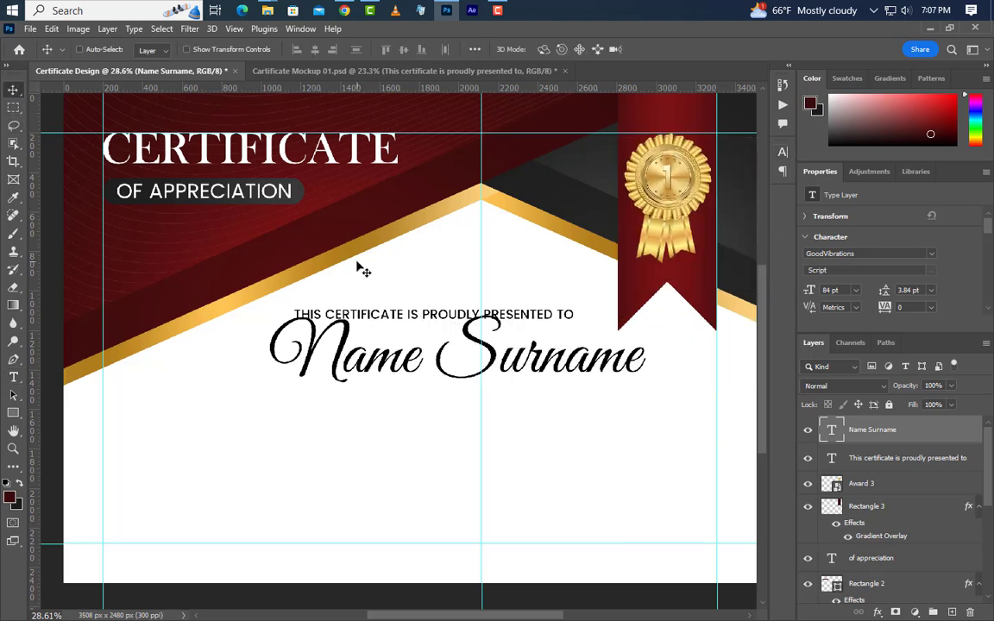
key("ctrl+a")
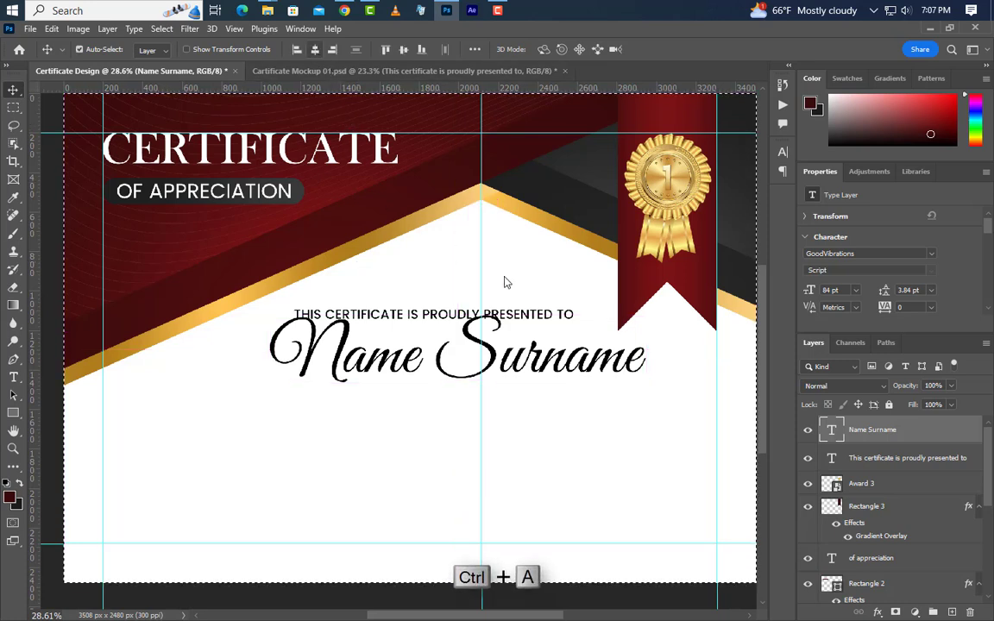
key("ctrl+d")
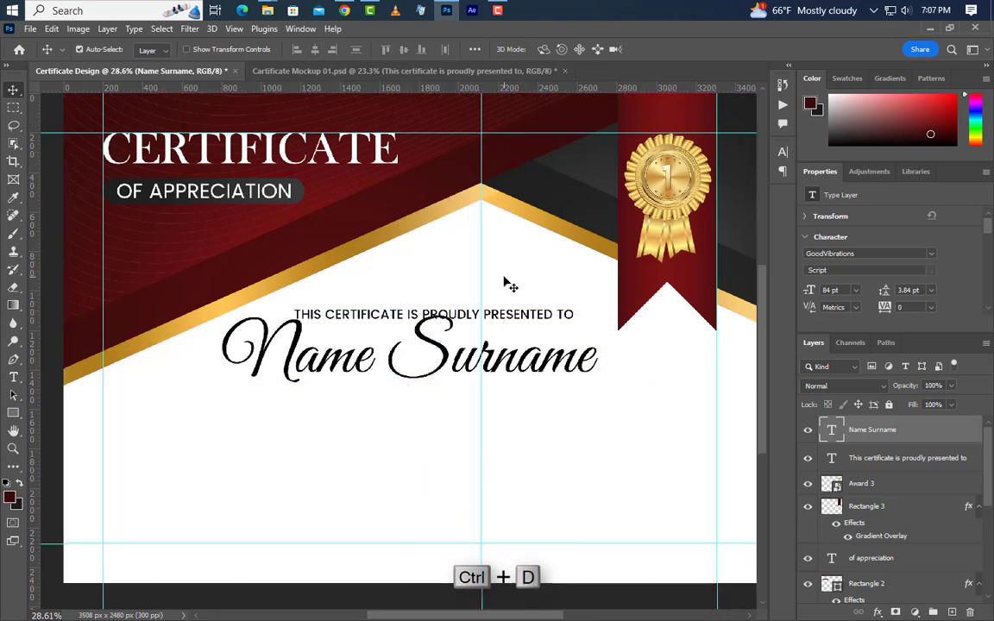
key("shift+Down")
key("shift+Down")
key("shift+Down")
key("shift+Down")
key("shift+Down")
key("shift+Down")
key("shift+Down")
key("shift+Down")
key("shift+Down")
key("shift+Down")
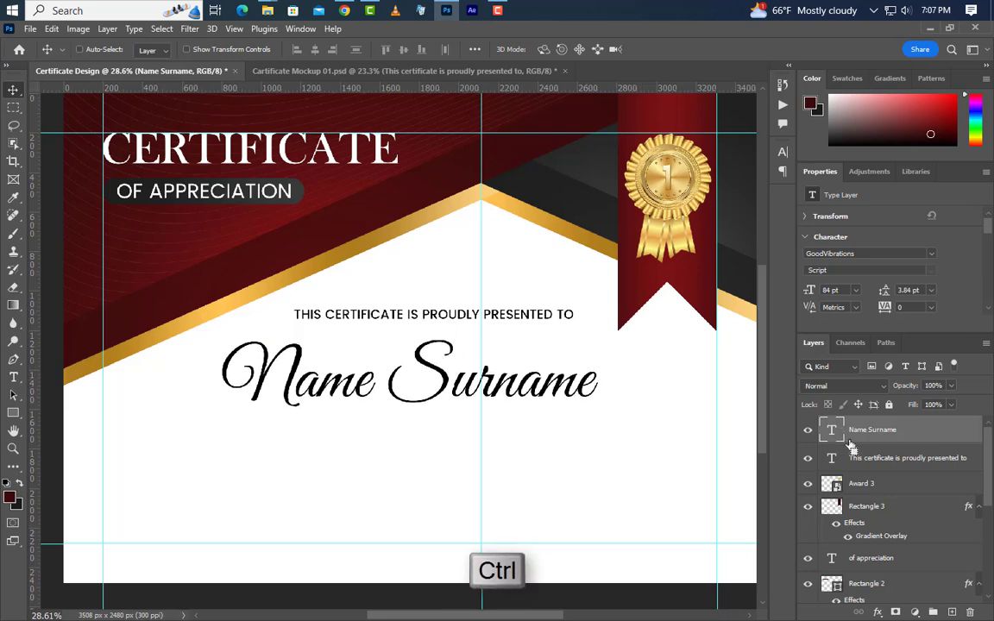
Align the presentation line to the right edge of the Name Surname text, deselect, and nudge it slightly down.
left_click(842, 439, "ctrl")
left_click(869, 460)
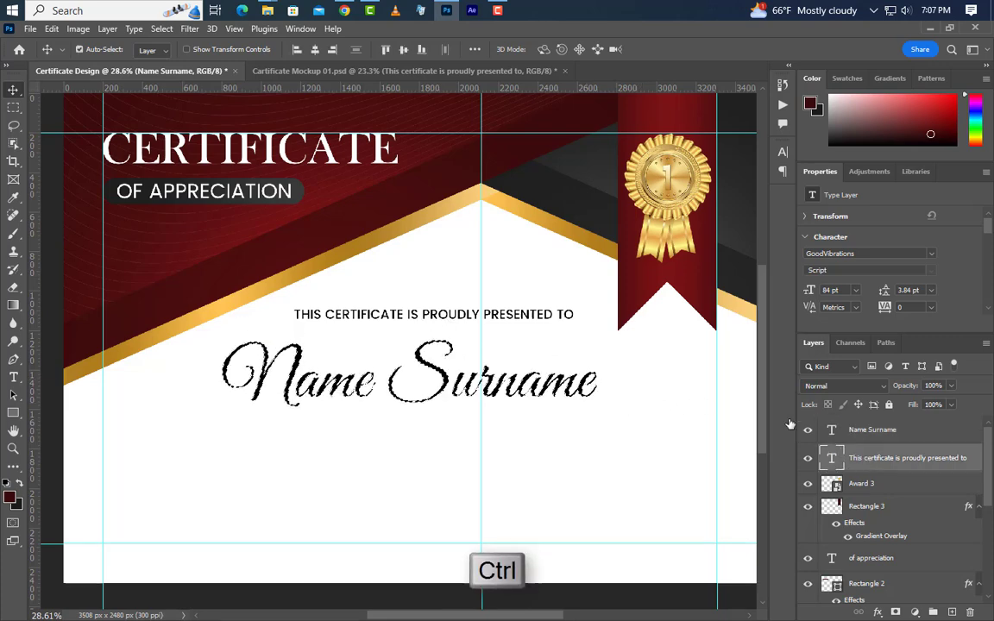
left_click(334, 50)
key("ctrl+d")
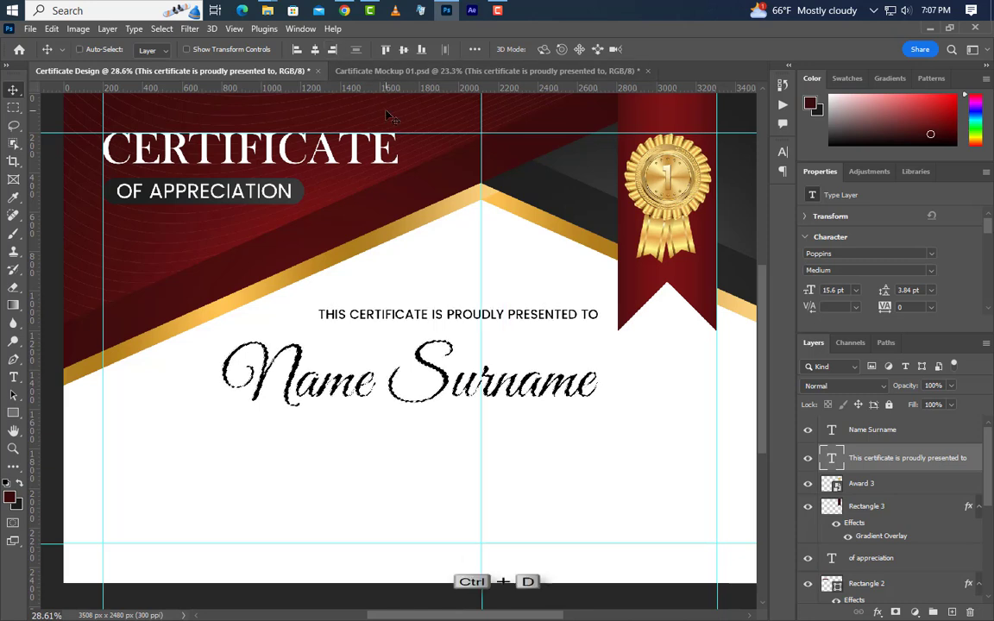
key("Down")
key("Down")
key("Down")
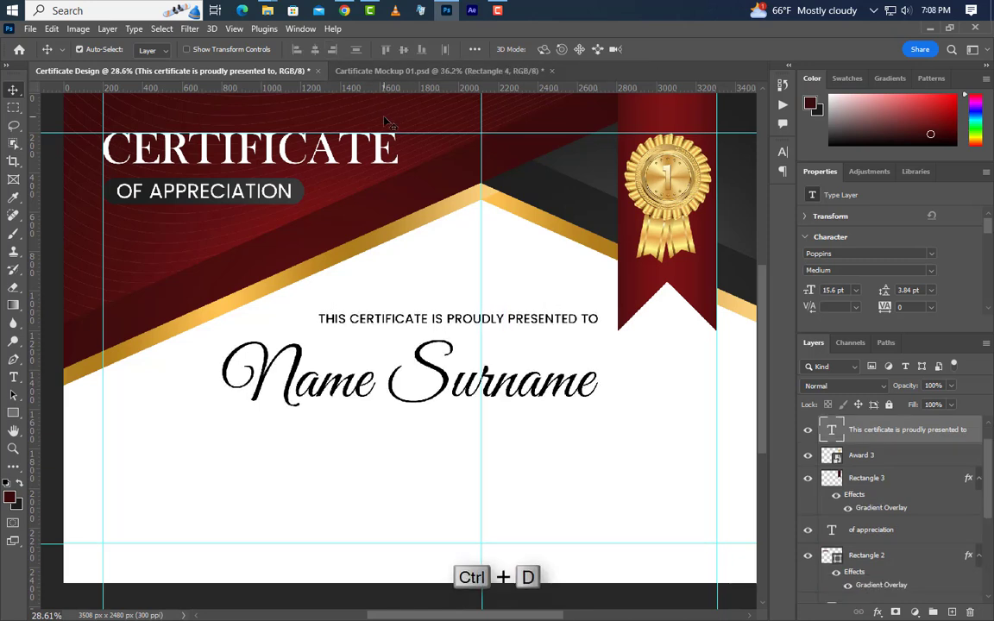
Draw a maroon rectangle below the name and set its size to 1900 x 5 px as an underline.
left_click(14, 413)
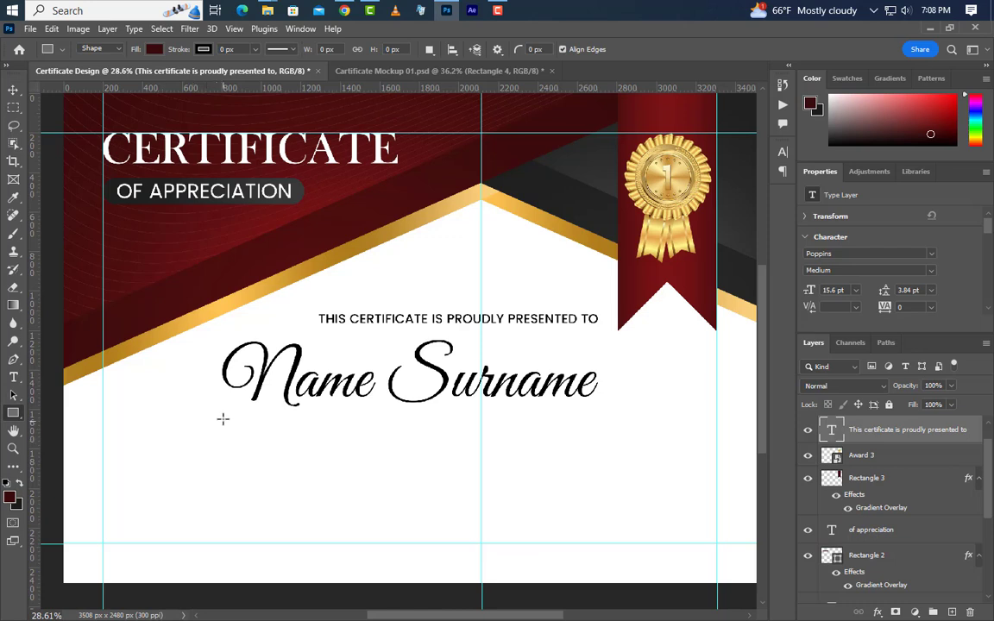
left_click_drag(222, 417, 609, 426)
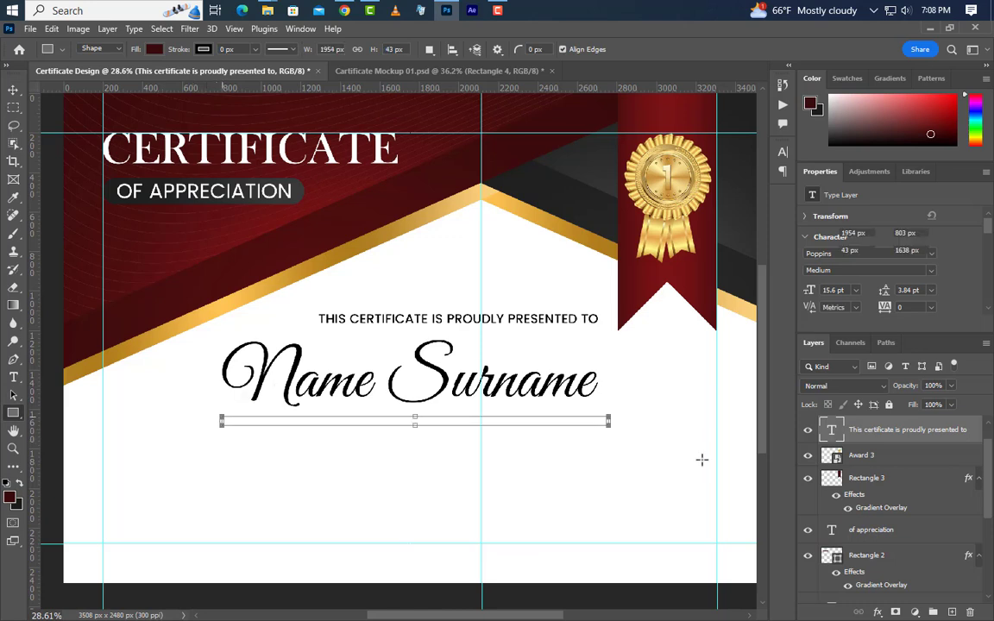
left_click(852, 233)
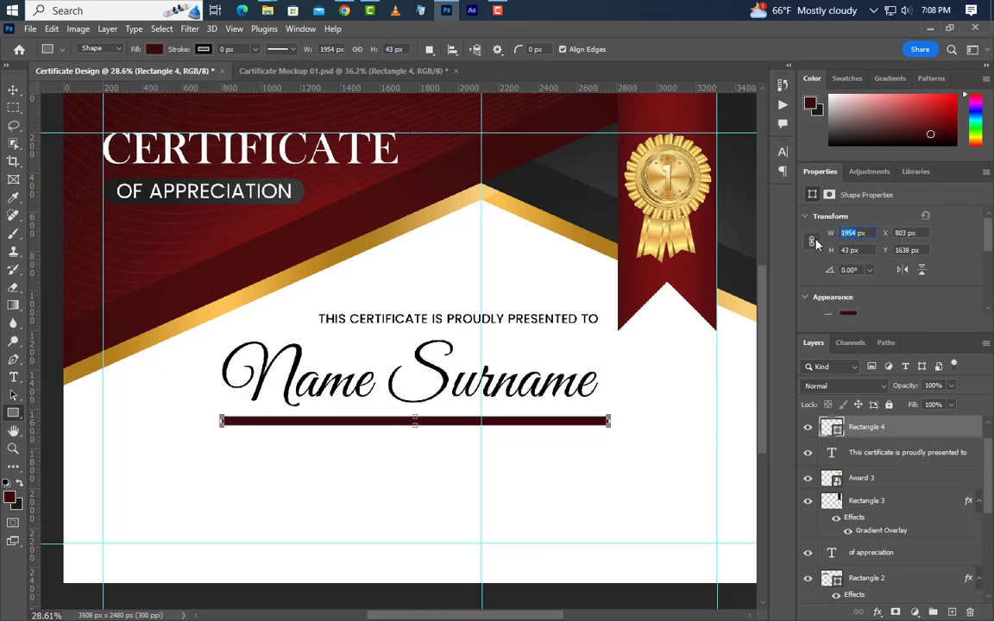
type("1900")
key("Return")
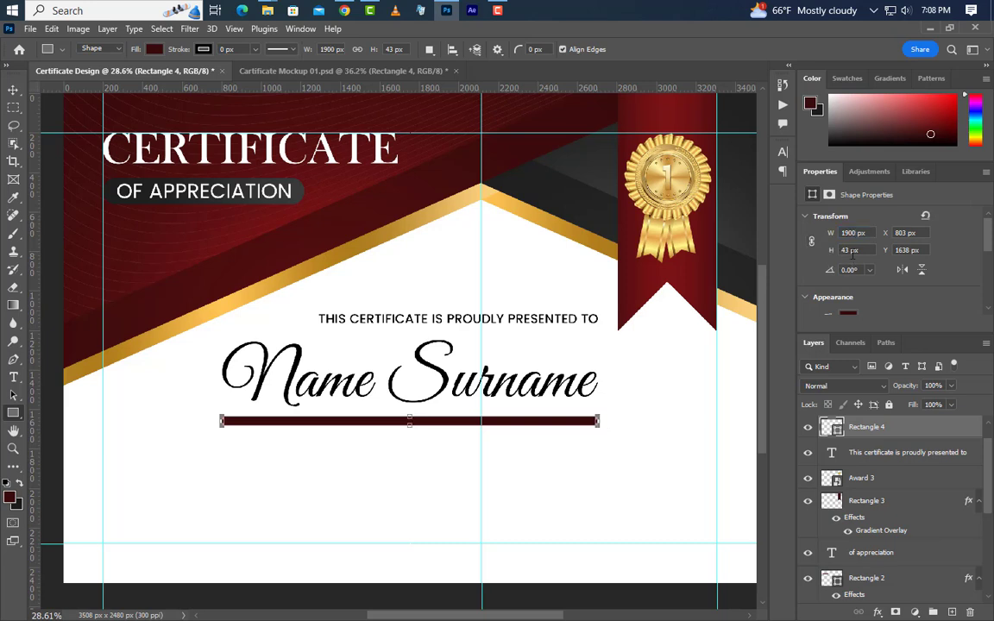
type("5")
key("Return")
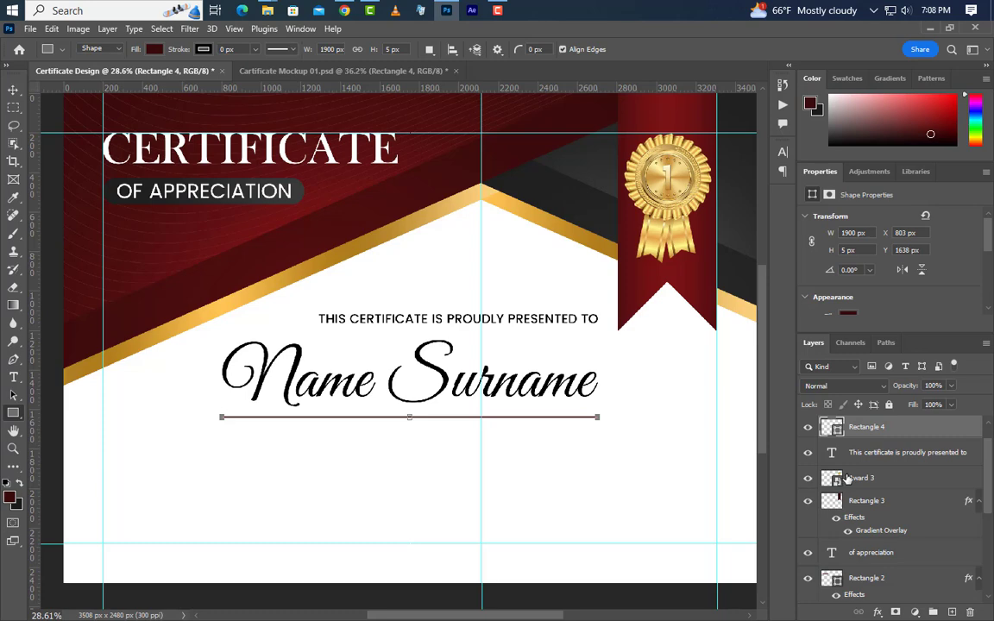
Center the maroon underline horizontally on the Name Surname text, clear the selection, and nudge the line 20 px up.
scroll(846, 479, "up", 1)
left_click(831, 430, "ctrl")
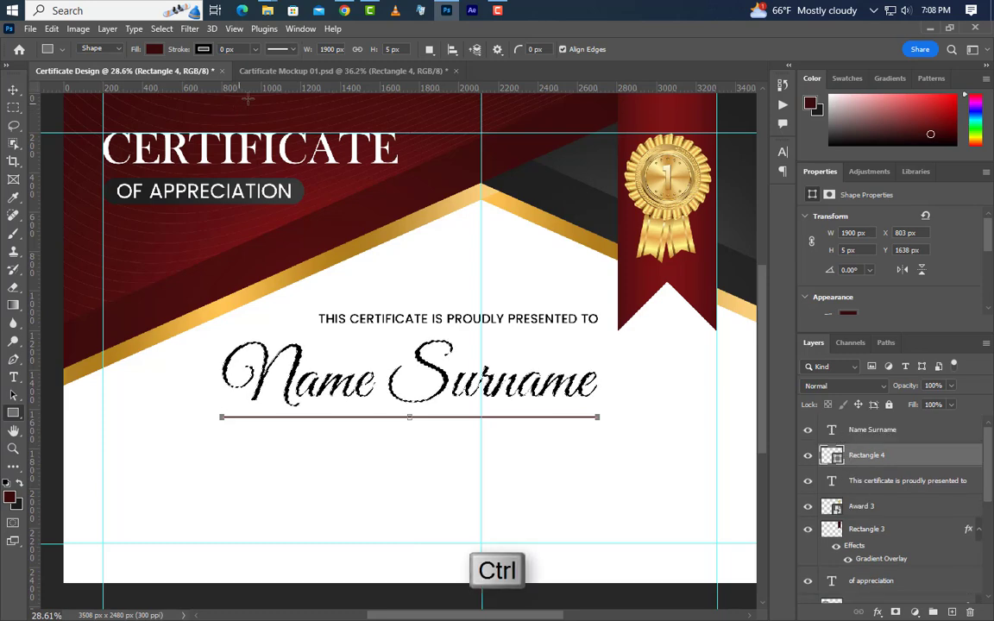
key("v")
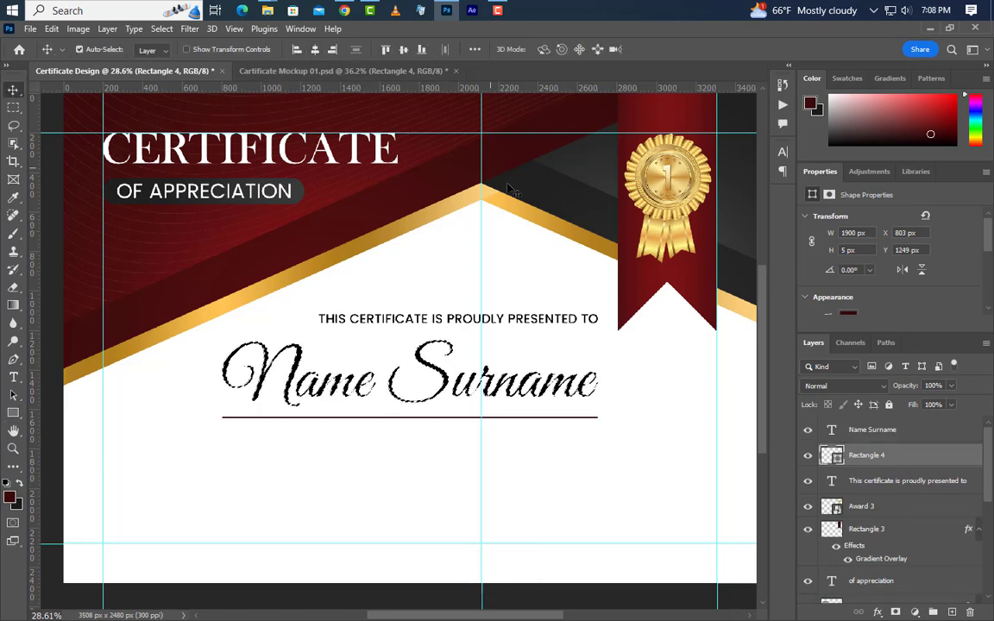
key("ctrl+d")
key("shift+Up")
key("shift+Up")
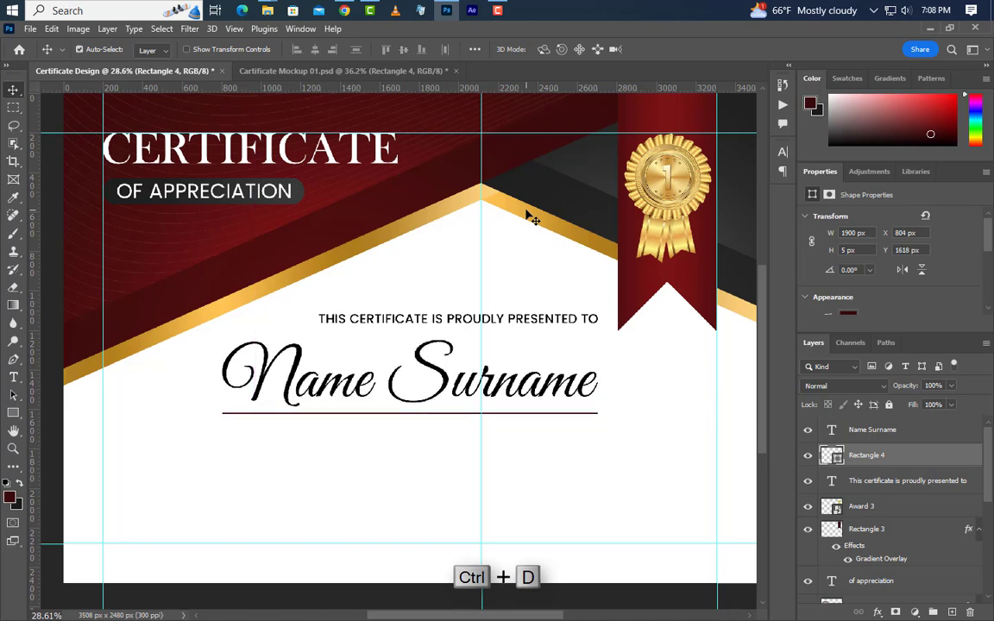
Add a Lorem ipsum text box below the underline and shorten it to the single line "Lorem ipsum dolor sit amet".
left_click(13, 377)
left_click_drag(274, 442, 536, 510)
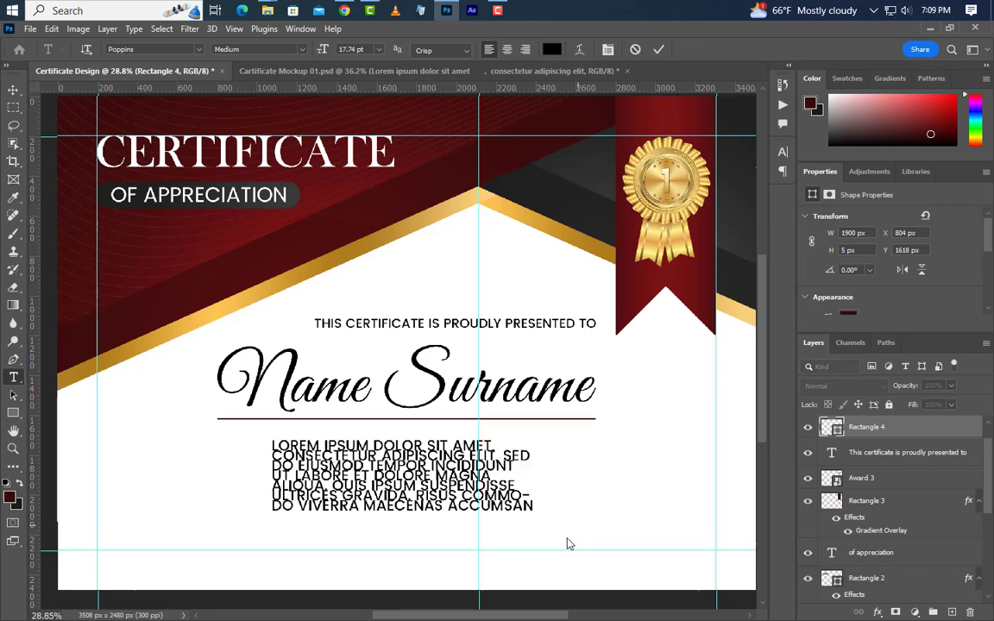
left_click(416, 511)
left_click_drag(416, 515, 506, 452)
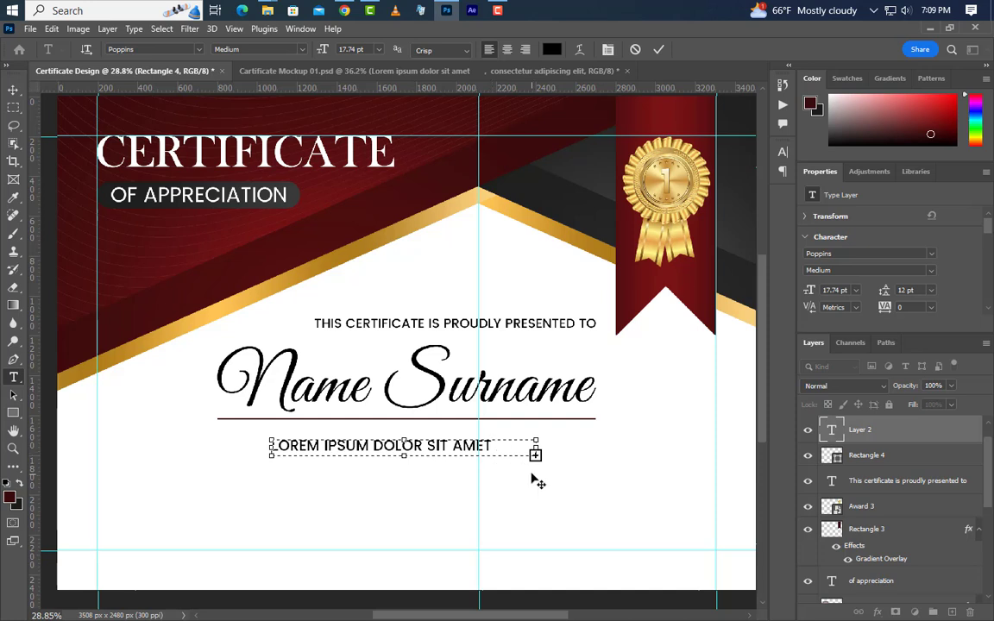
left_click_drag(531, 449, 498, 452)
left_click(640, 146)
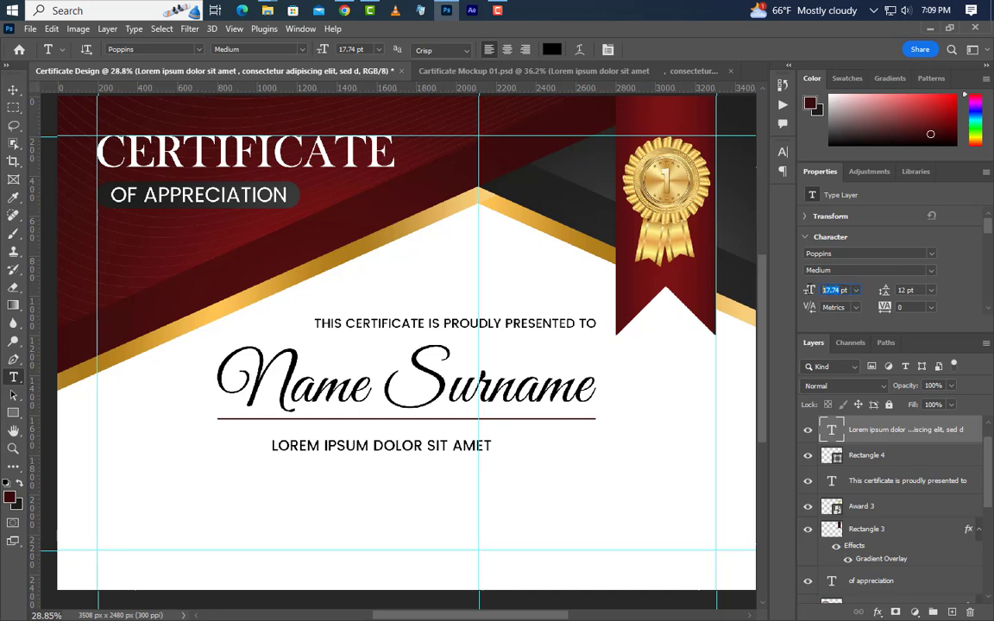
Set the Lorem ipsum line to Medium weight and move it directly under the underline, flush with its right end.
left_click(855, 270)
left_click(852, 308)
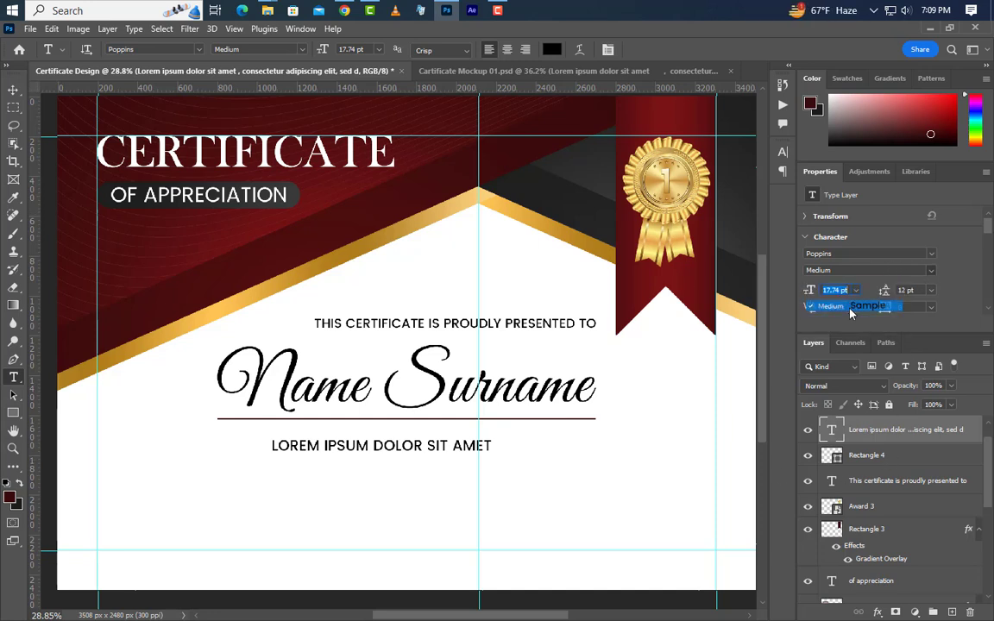
key("v")
left_click_drag(466, 455, 570, 443)
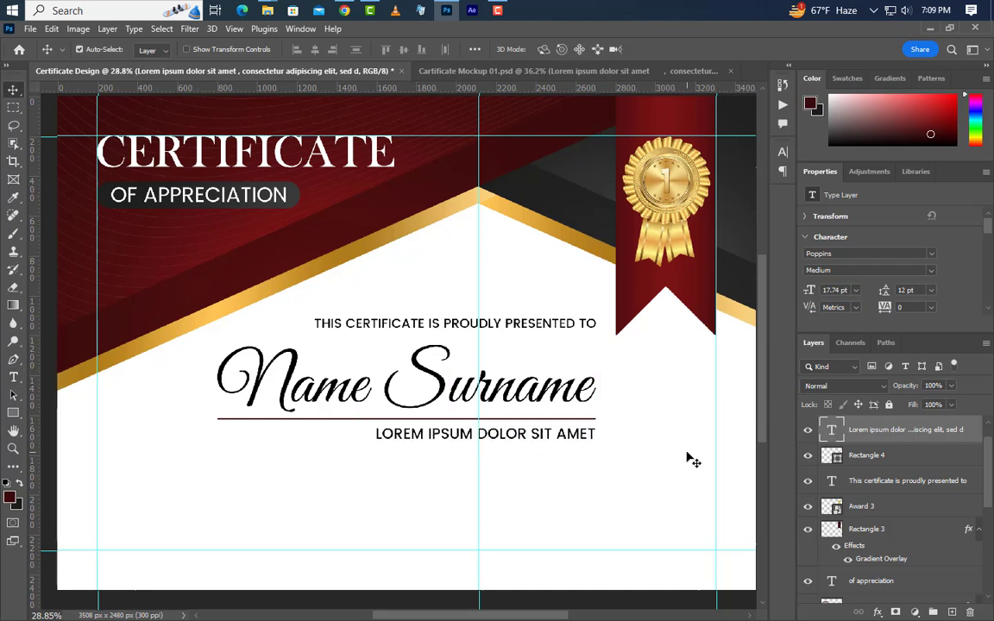
Add a Lorem ipsum paragraph below that line in Poppins Regular at 9.5 pt with 13.5 pt leading.
left_click(13, 378)
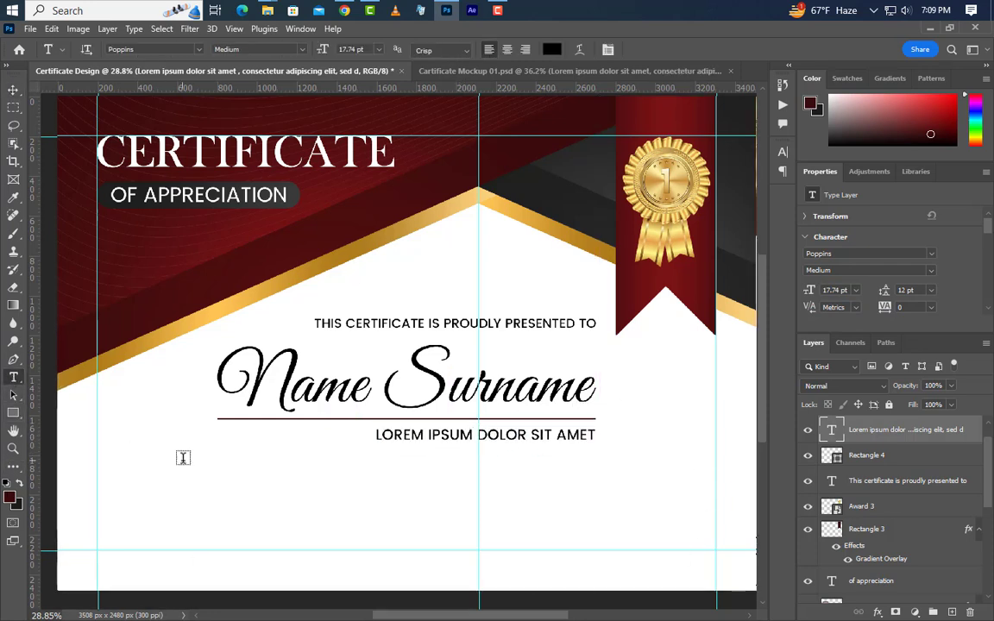
left_click_drag(218, 455, 744, 550)
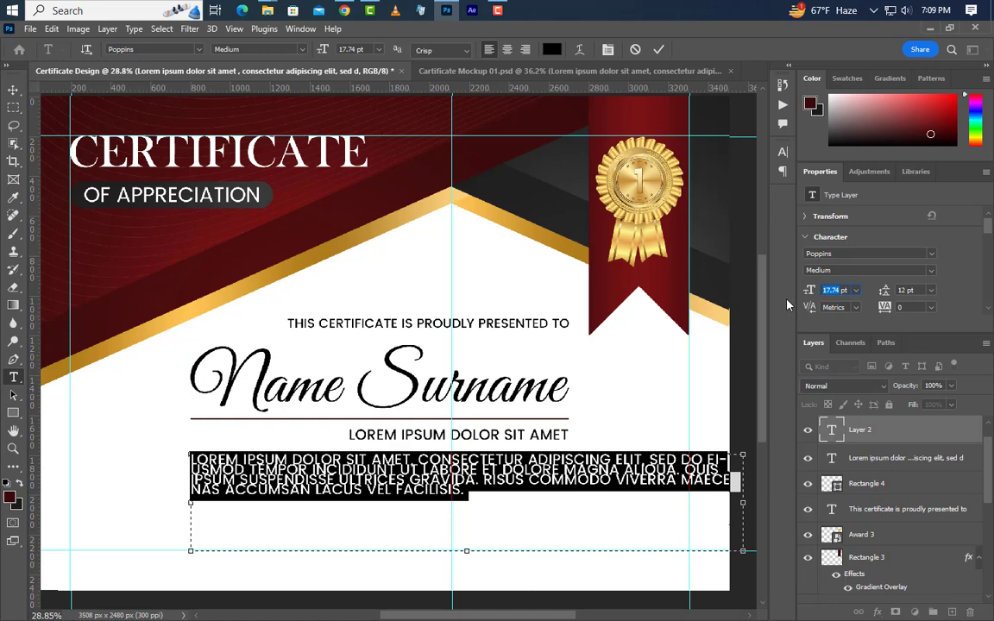
key("Return")
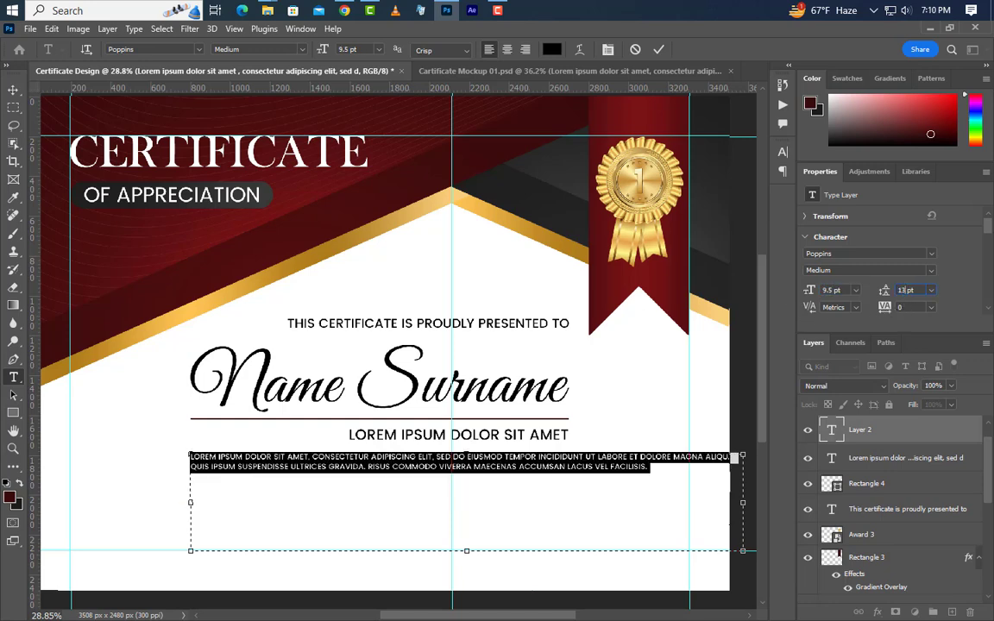
key("Return")
left_click(928, 273)
left_click(824, 289)
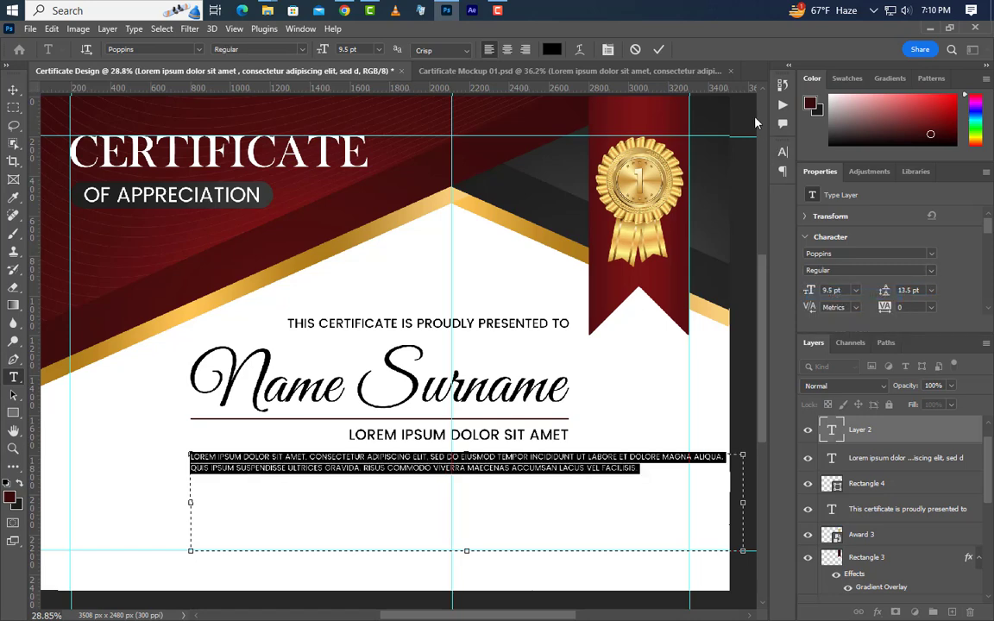
left_click(659, 49)
Turn off All Caps for the Lorem ipsum paragraph.
left_click(783, 152)
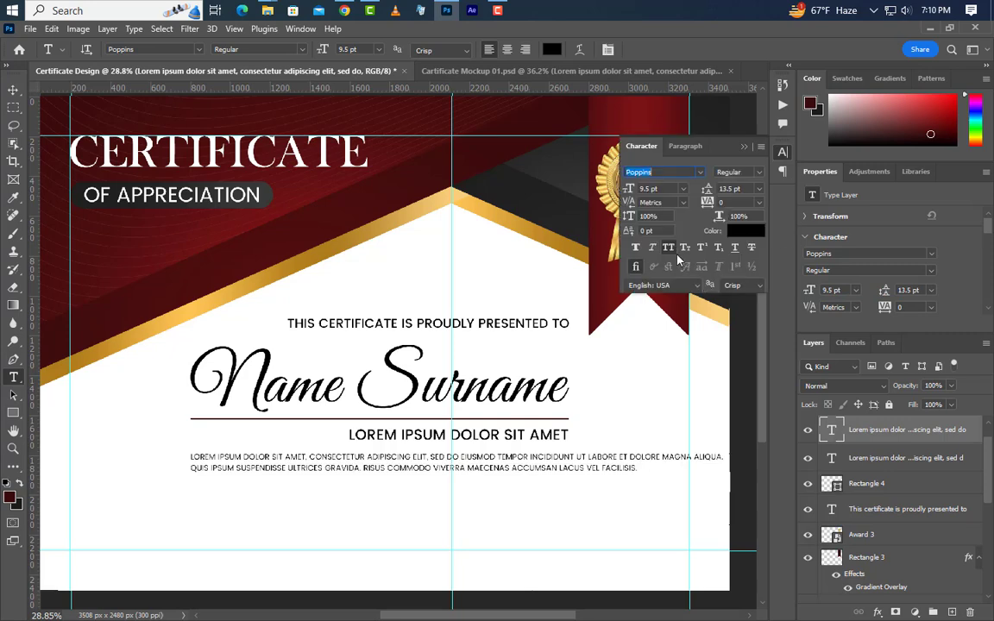
left_click(669, 248)
left_click(746, 150)
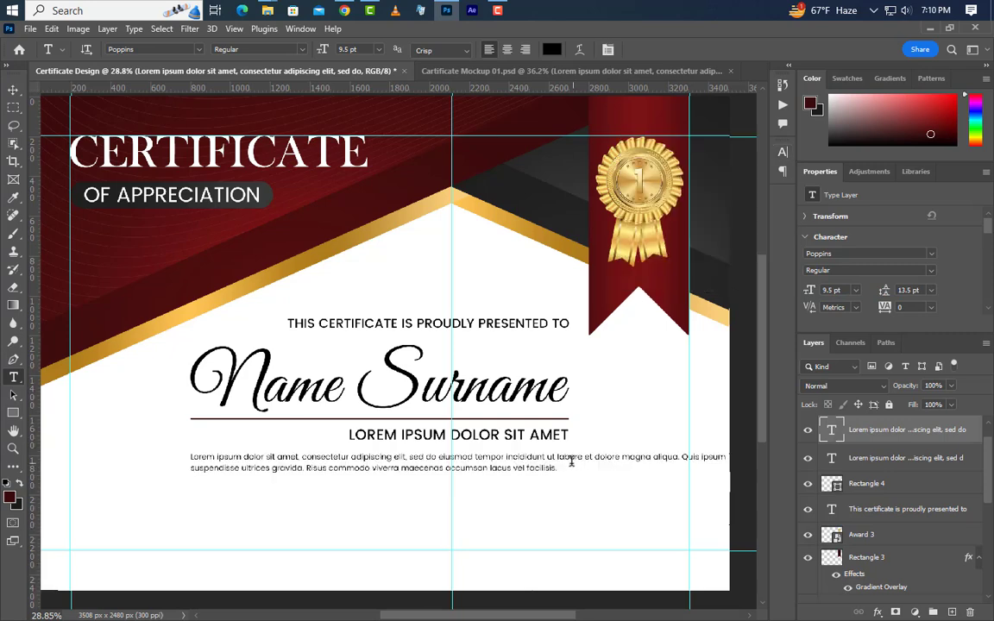
Break the paragraph into three lines that end at the underline's right end and nudge it slightly up.
left_click(569, 458)
key("Return")
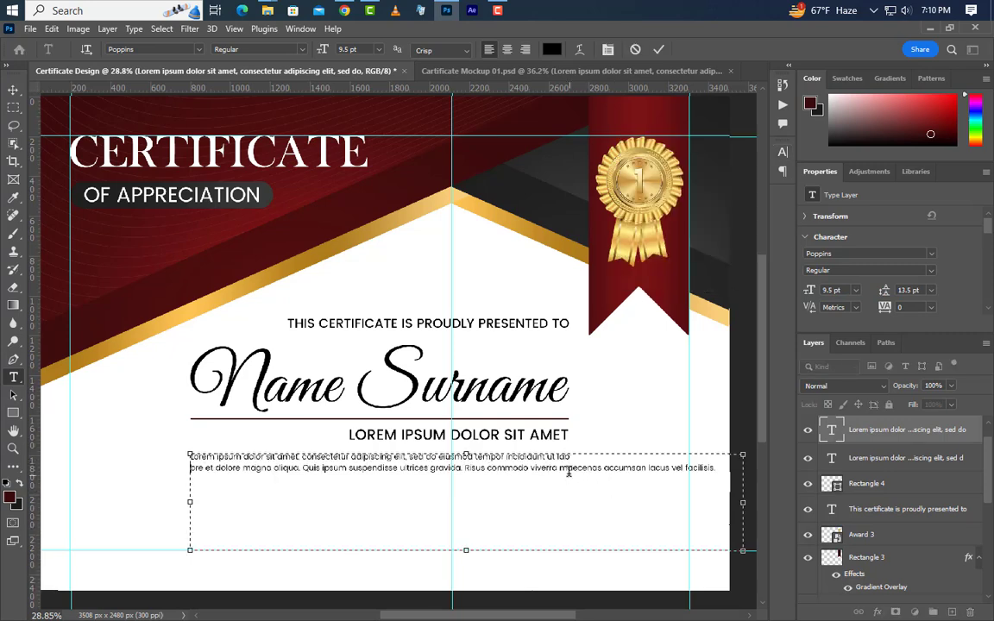
key("Return")
left_click(659, 49)
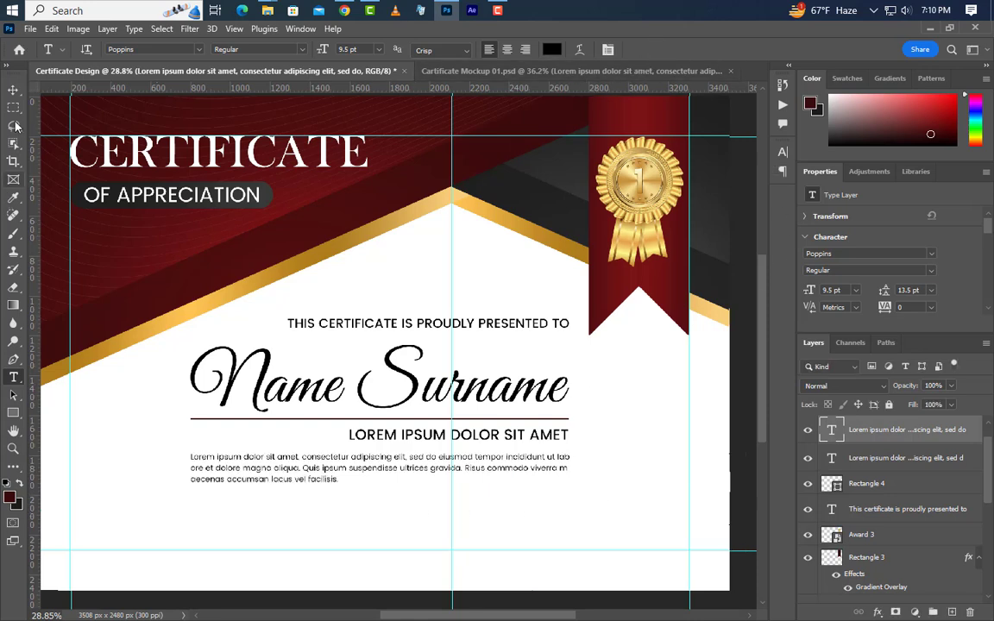
left_click(13, 90)
scroll(345, 432, "left", 1)
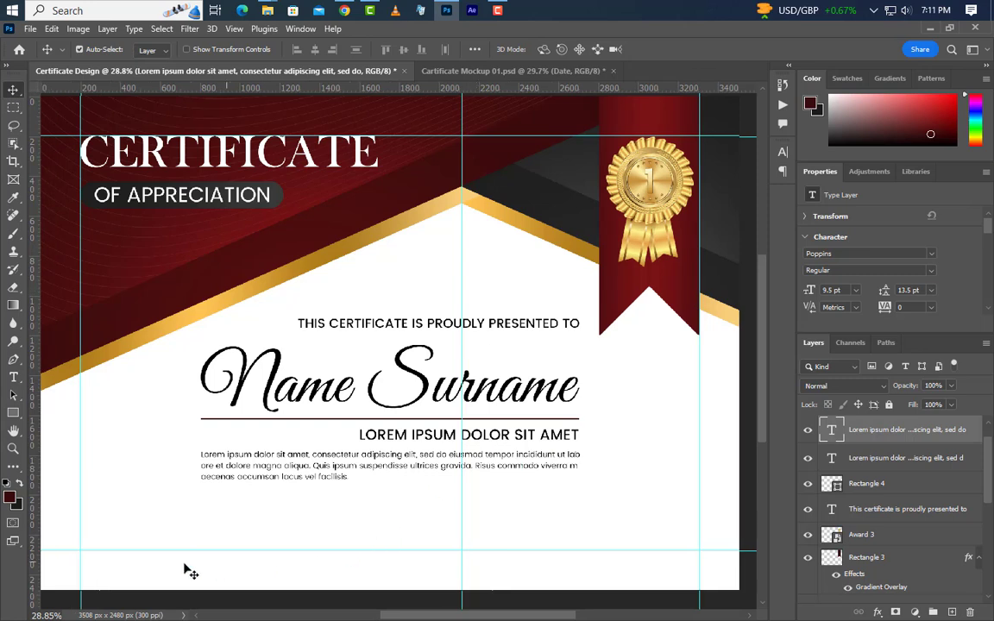
Draw a thin maroon rectangle at the certificate's lower left and set its size to 535 x 5 px.
left_click(13, 414)
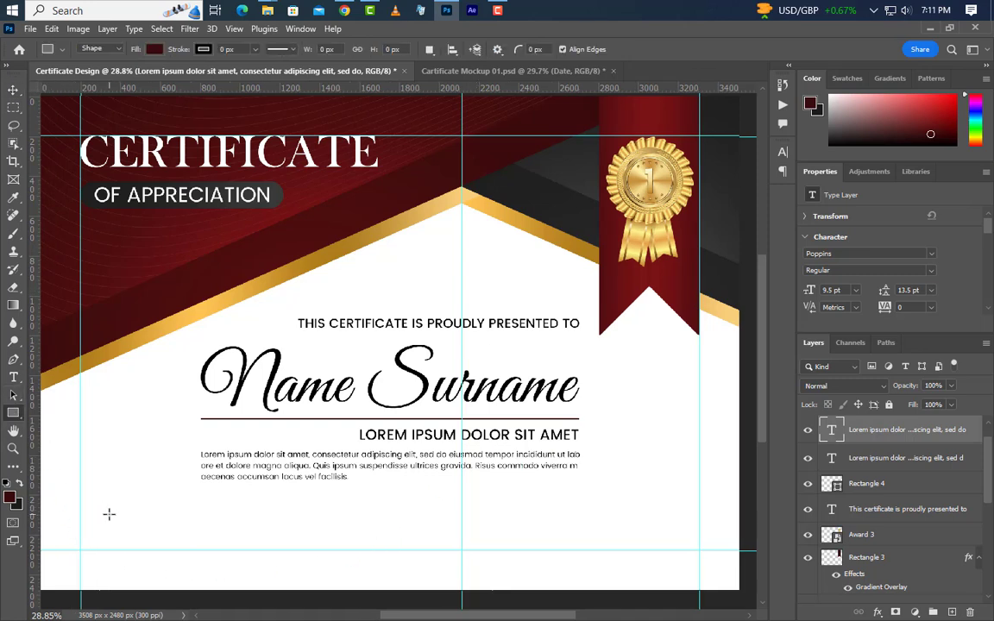
left_click_drag(109, 516, 221, 516)
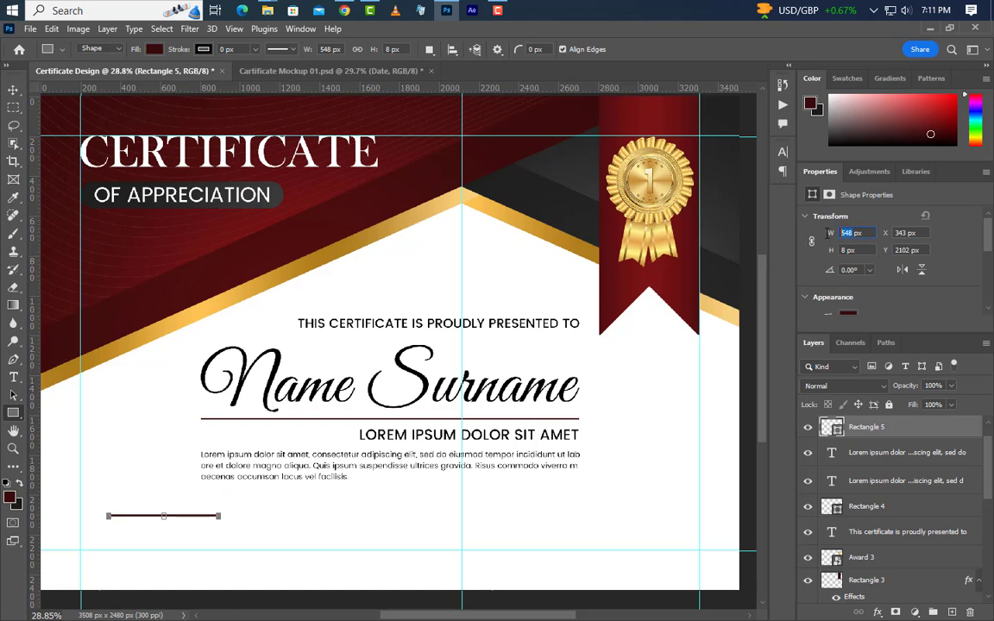
type("535")
key("Return")
type("5")
key("Return")
Add the text "Date" below the short lower-left line and set it to Poppins Medium at 14 pt.
scroll(106, 553, "up", 3)
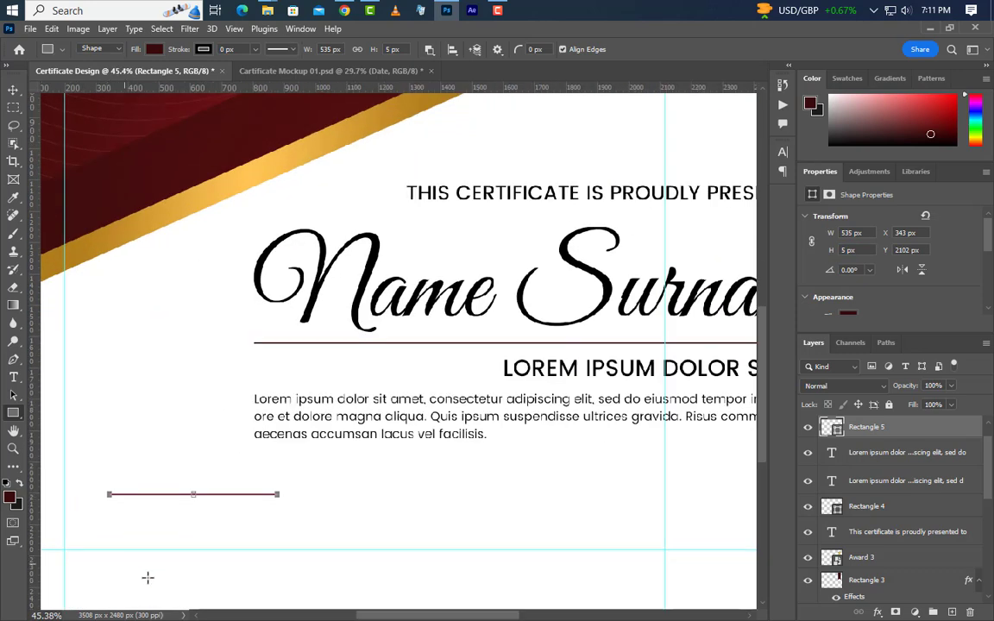
key("t")
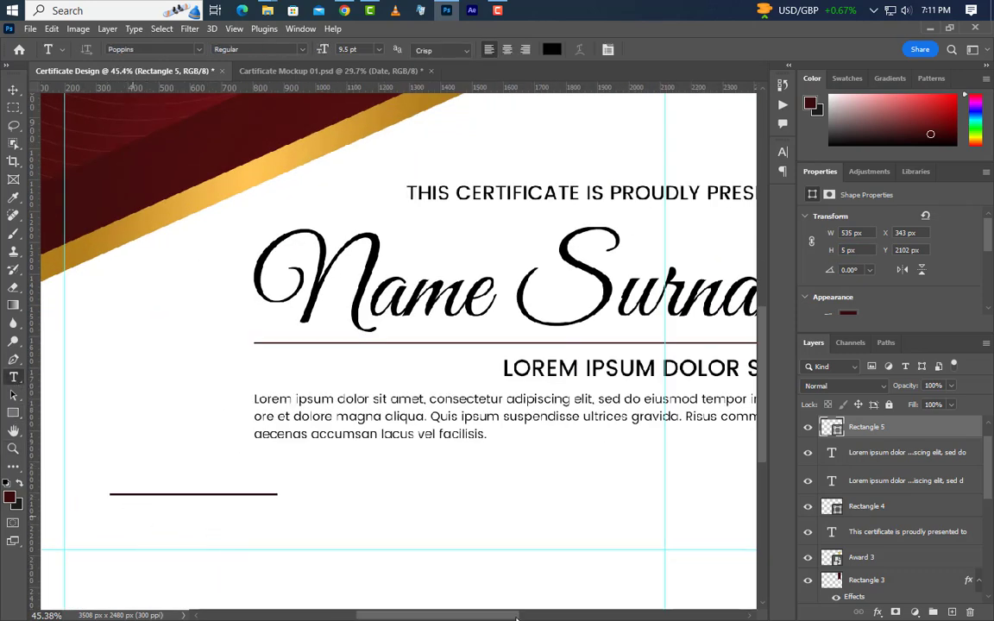
left_click(134, 517)
type("Date")
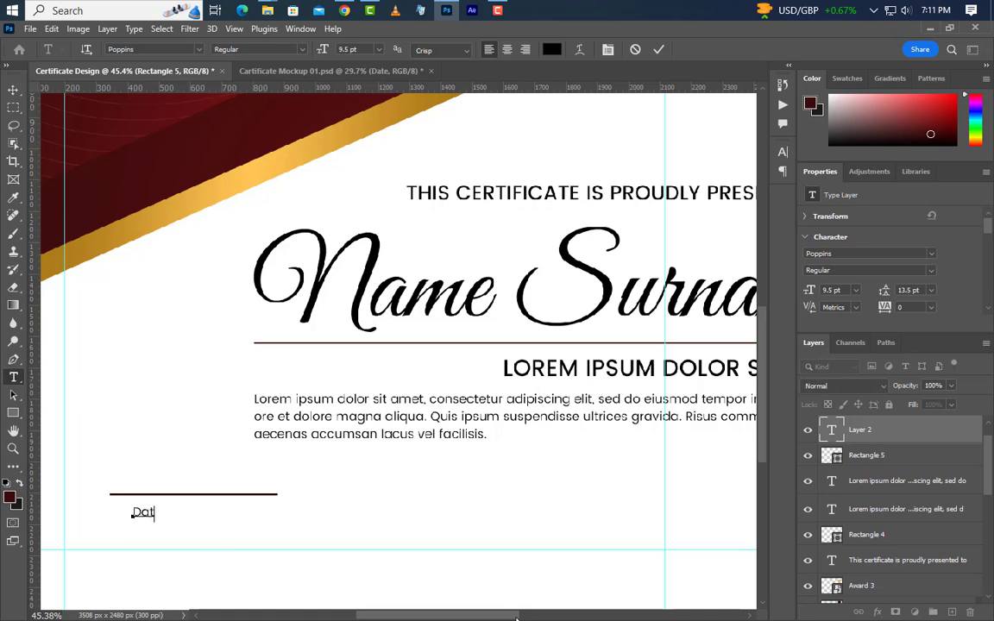
left_click(658, 50)
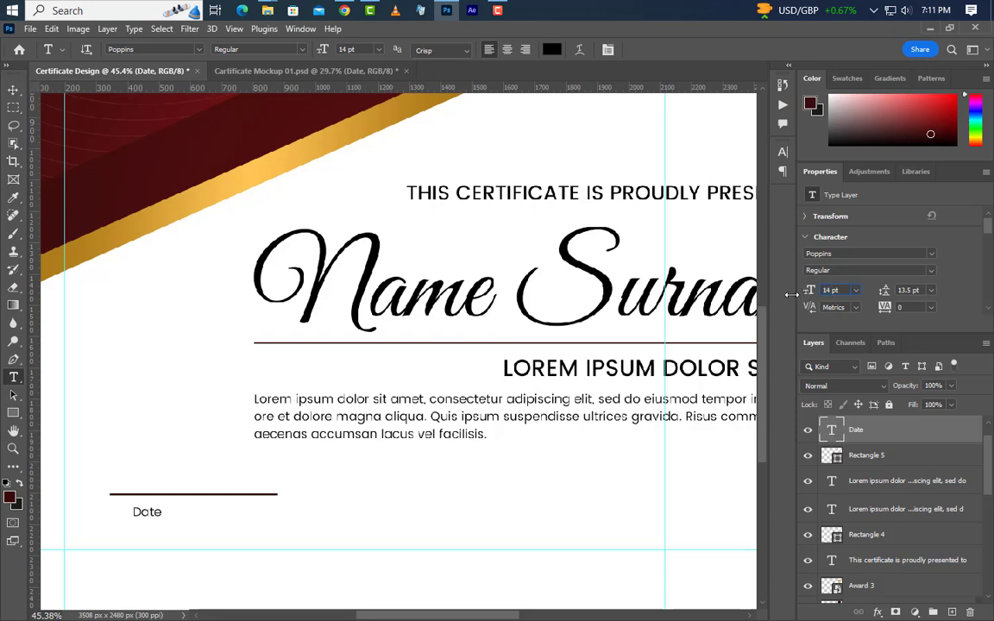
key("Return")
left_click(931, 274)
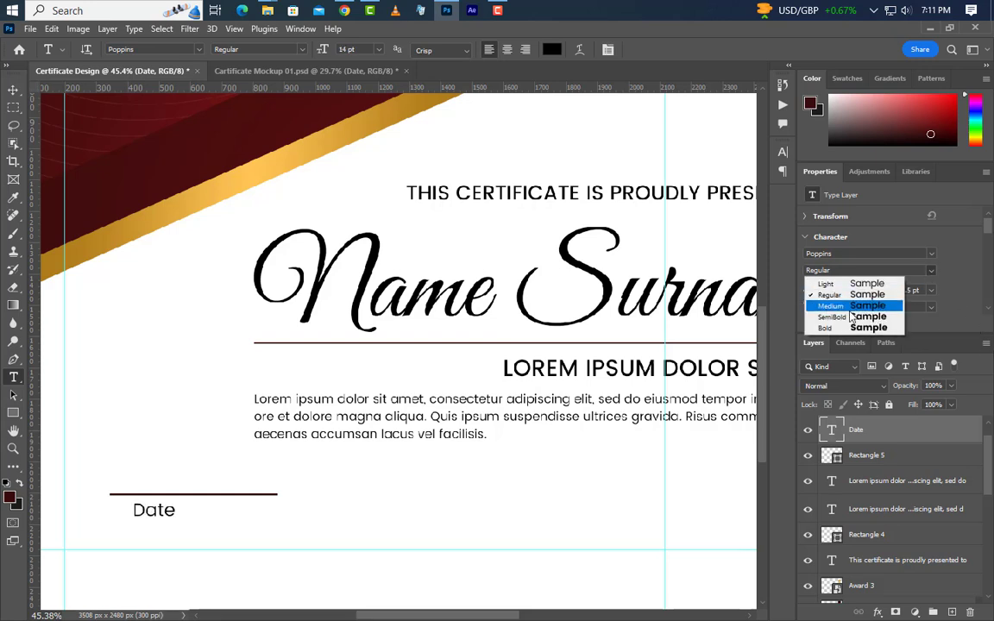
left_click(816, 299)
Center the Date text horizontally on the short line above it and clear the selection.
left_click(833, 458, "ctrl")
left_click(13, 89)
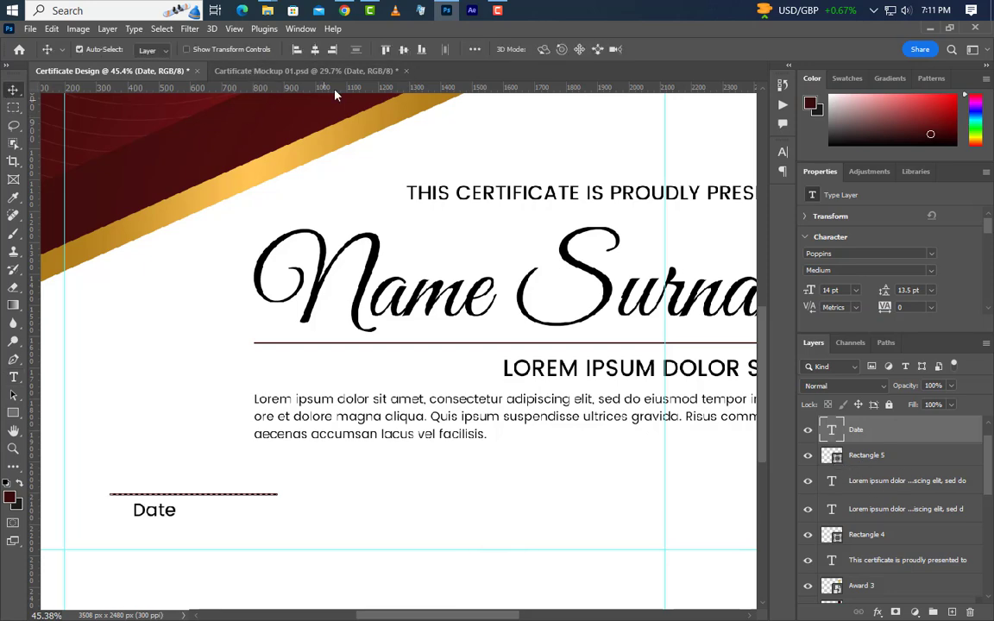
left_click(315, 49)
key("ctrl+d")
Group the Date text with its line and place a duplicate of the group at the certificate's lower right.
scroll(177, 417, "down", 3)
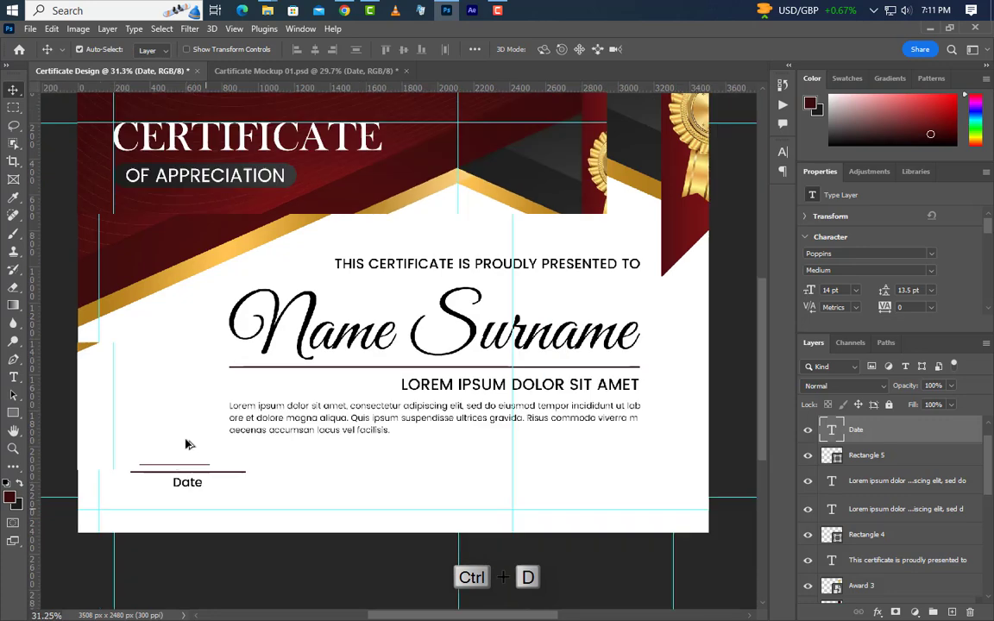
left_click(894, 455, "ctrl")
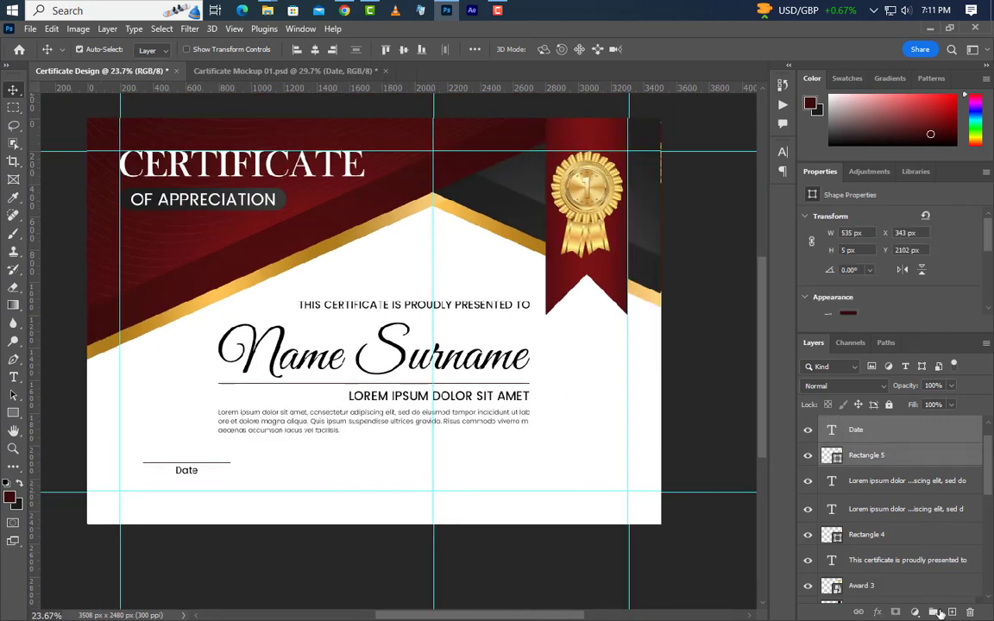
left_click(934, 612)
left_click_drag(183, 471, 557, 471)
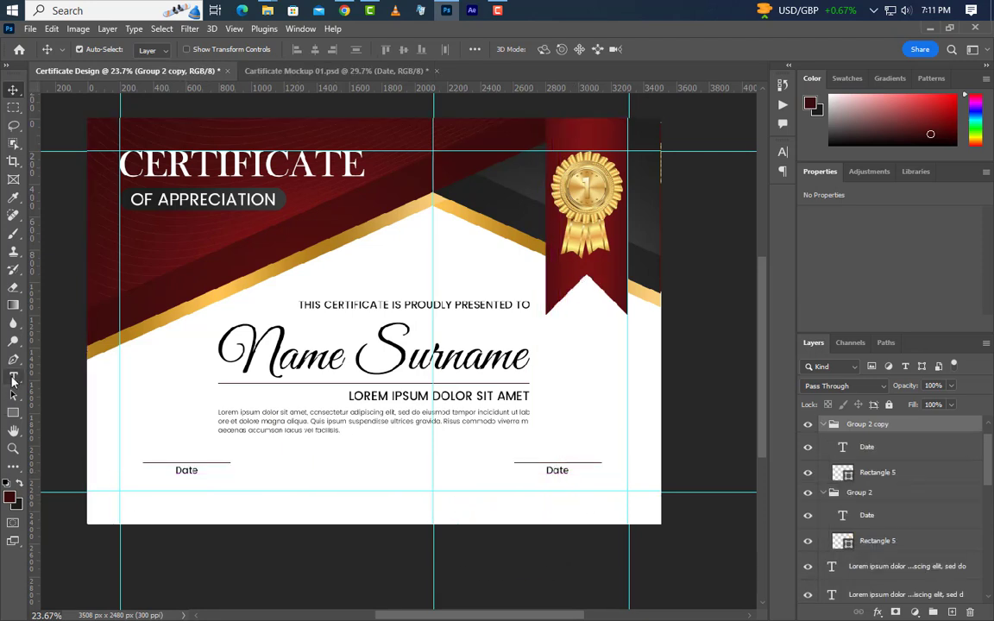
Change the duplicated Date text to "Signature", center it horizontally on its line, and clear the selection.
key("t")
double_click(545, 472)
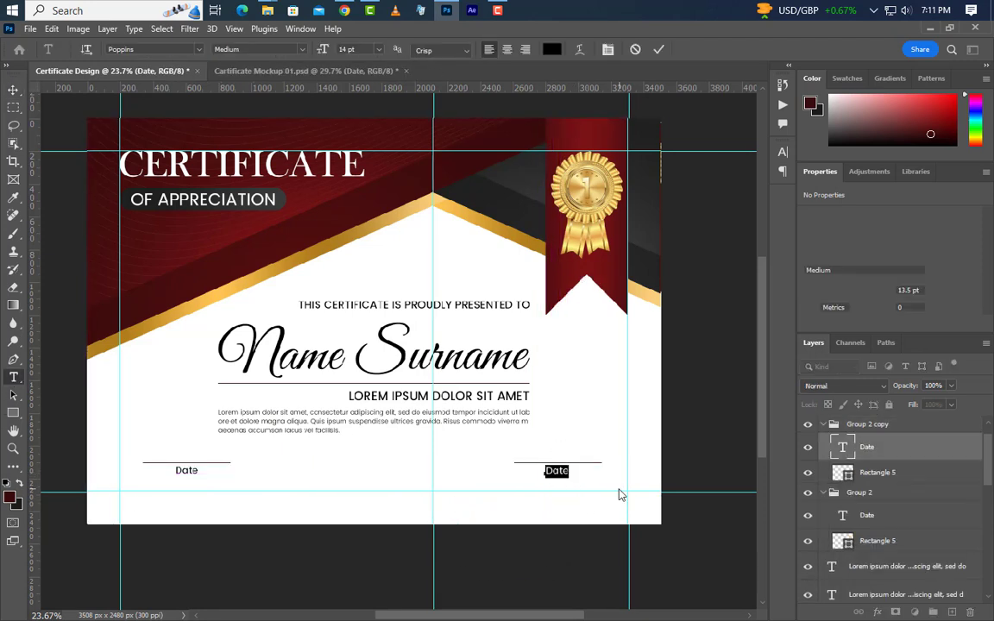
type("Signatur")
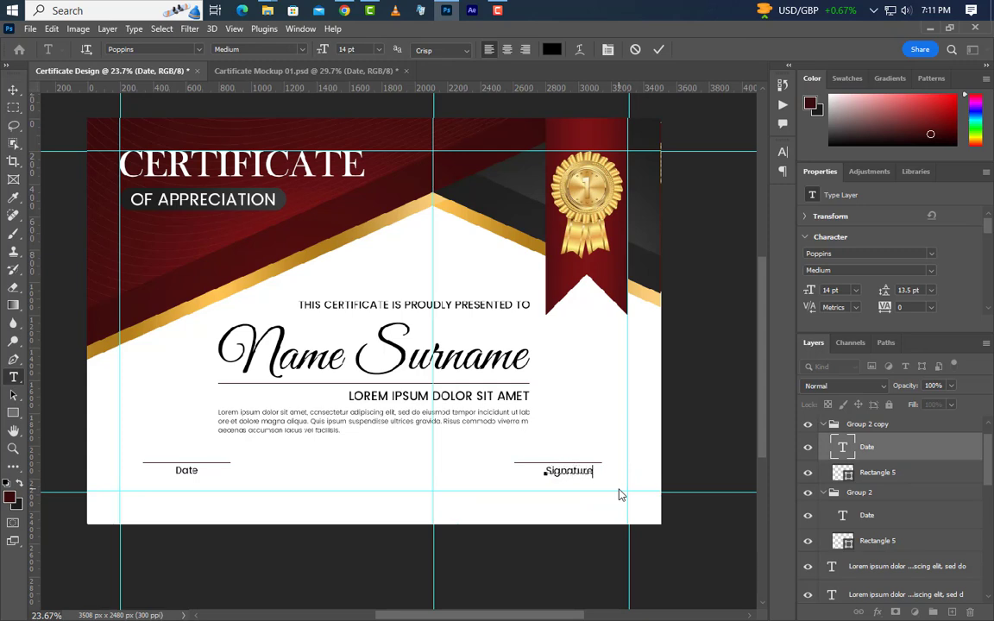
left_click(659, 49)
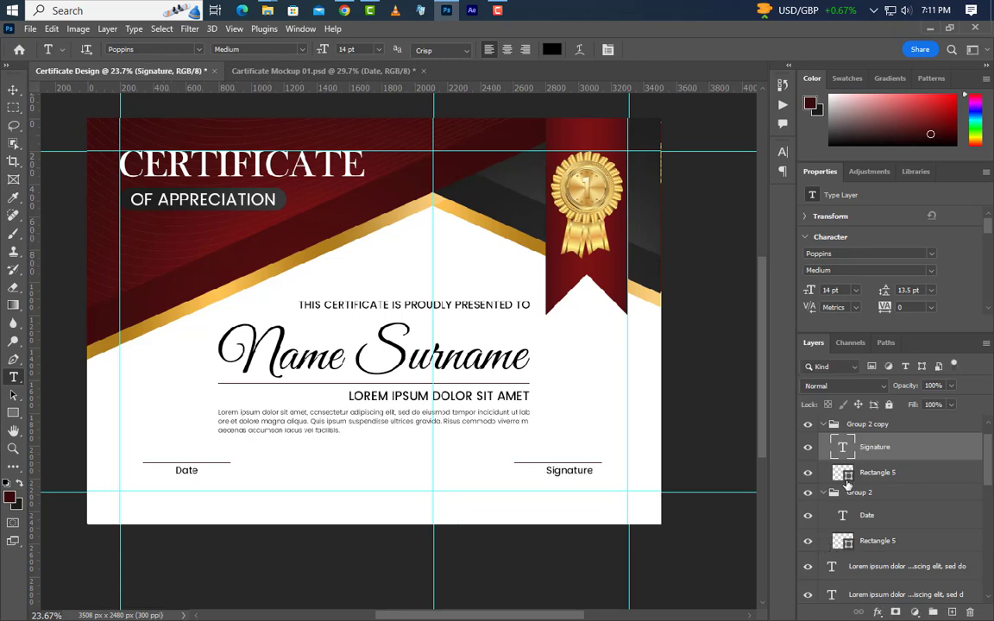
left_click(13, 88)
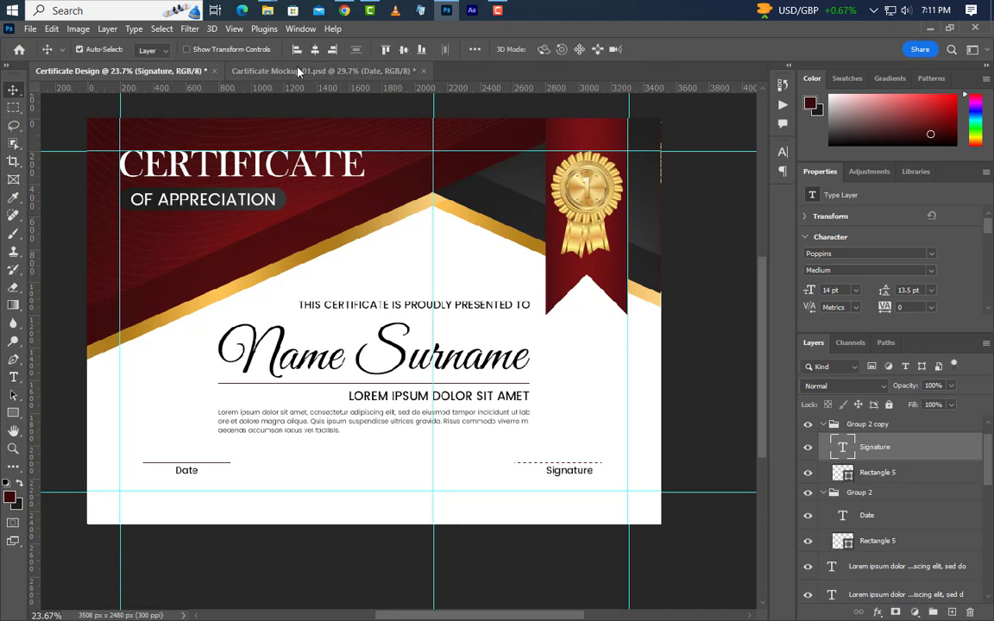
key("ctrl+d")
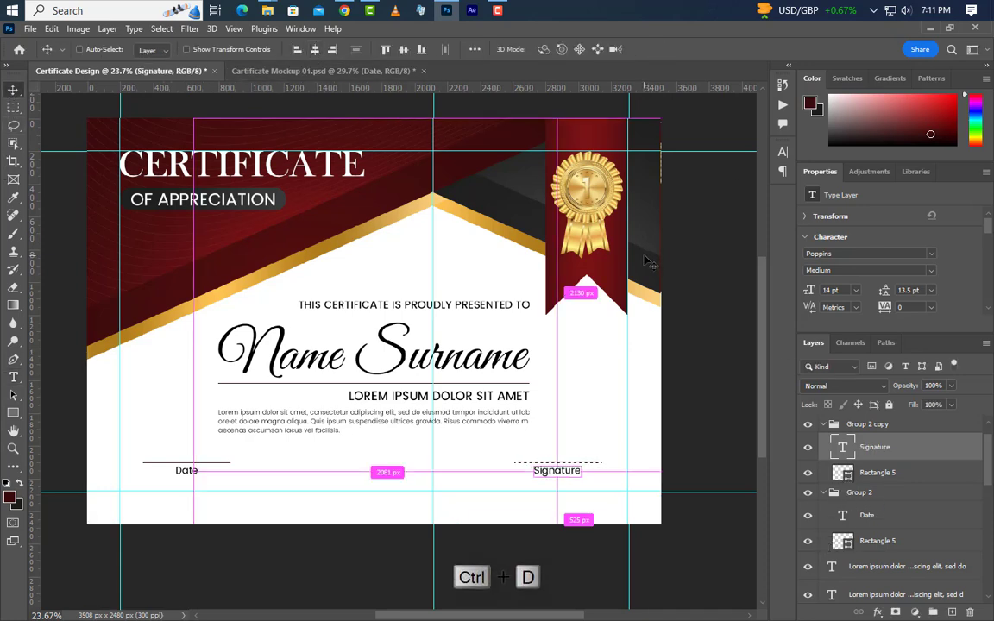
Place Award 1.png and Award 2.png from the New folder (2) window into the certificate document.
scroll(493, 286, "up", 1)
left_click(442, 11)
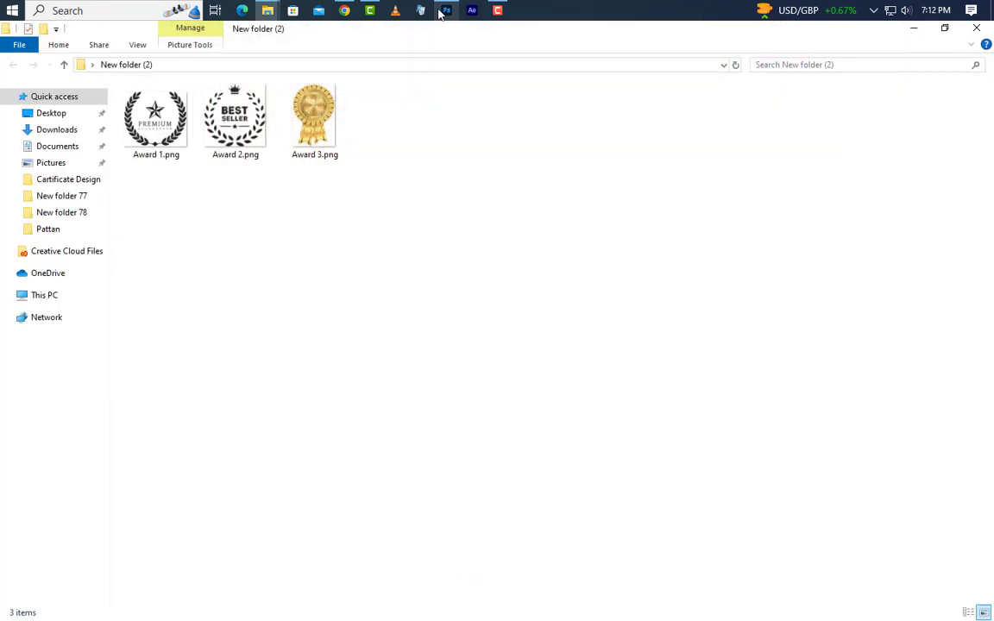
left_click(155, 119)
left_click(235, 119, "ctrl")
left_click_drag(235, 119, 429, 483)
Scale down both badges, Award 1 to about 228 x 199 px, and place Award 2 then Award 1 between Date and Signature.
left_click_drag(399, 354, 328, 516)
left_click(685, 49)
left_click_drag(397, 378, 436, 525)
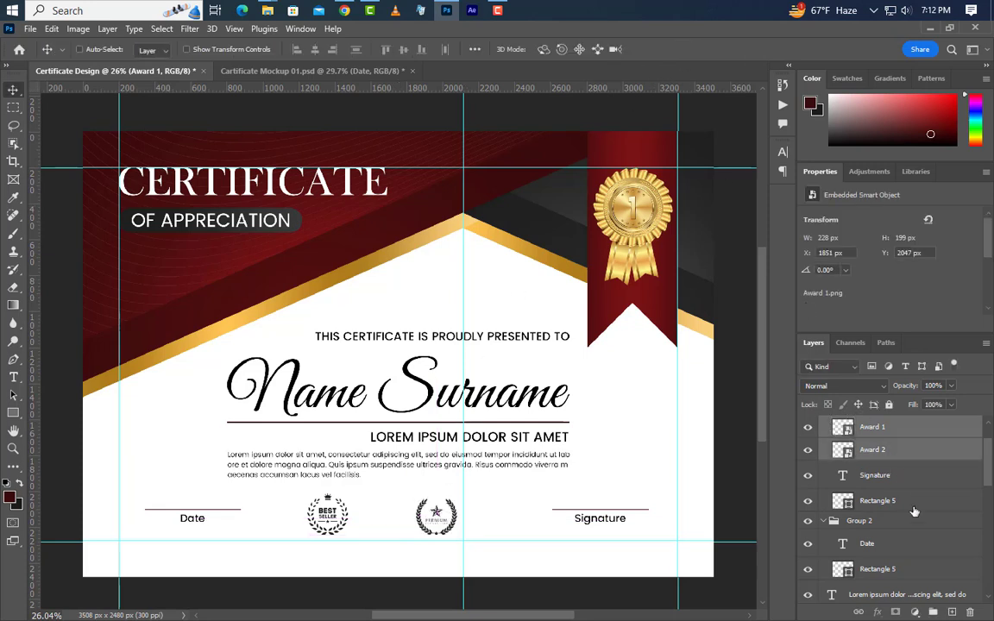
Group the two award badges, center the group horizontally on the canvas, and clear the selection.
left_click(872, 450, "shift")
left_click_drag(872, 450, 933, 613)
key("ctrl+a")
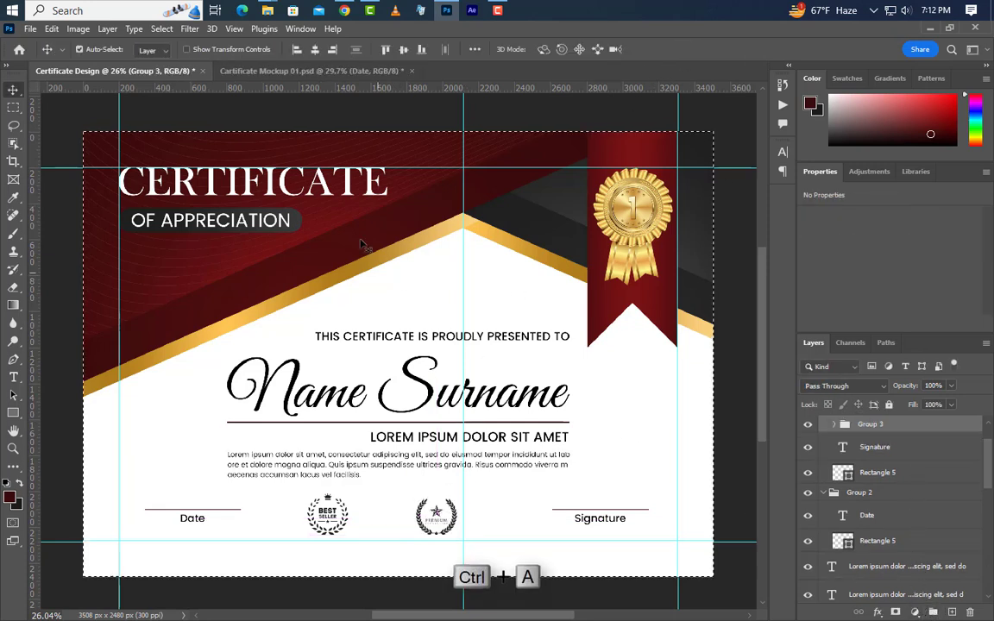
key("ctrl+d")
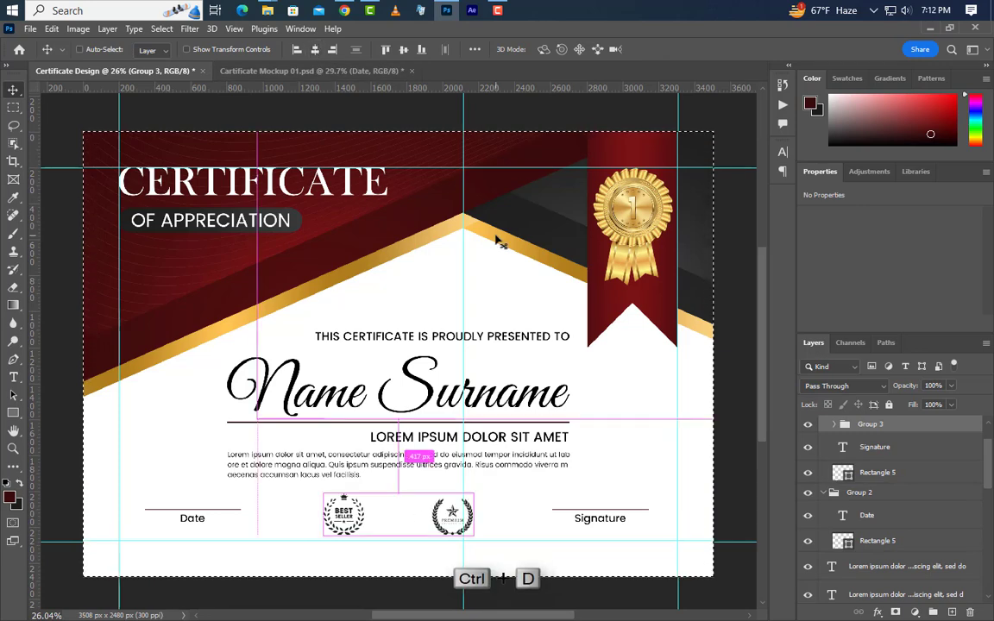
Add a new guide layout with 100 px margins on all four sides of the canvas.
left_click(234, 29)
mouse_move(285, 393)
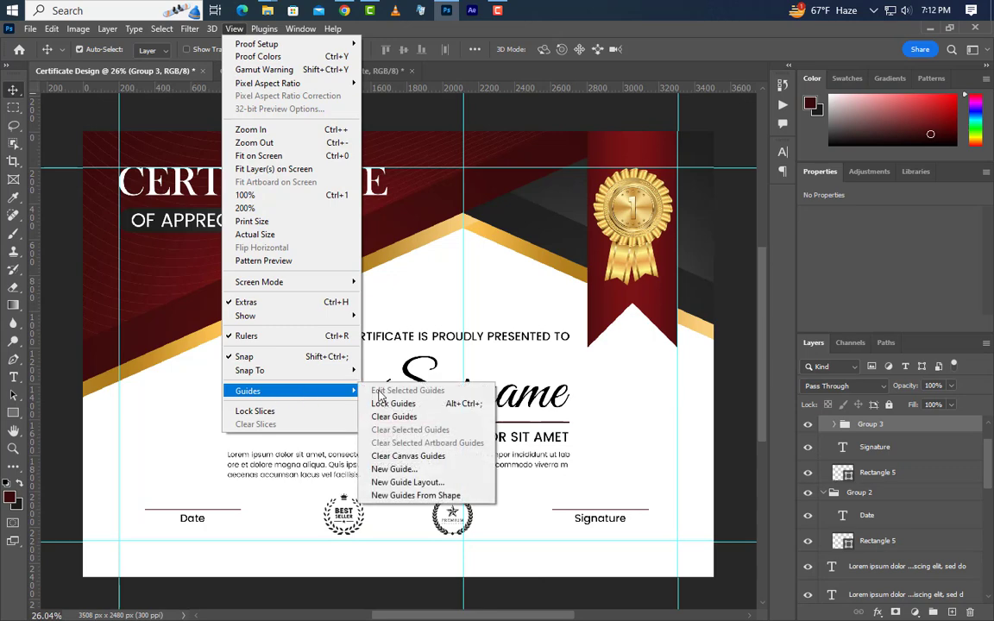
left_click(393, 482)
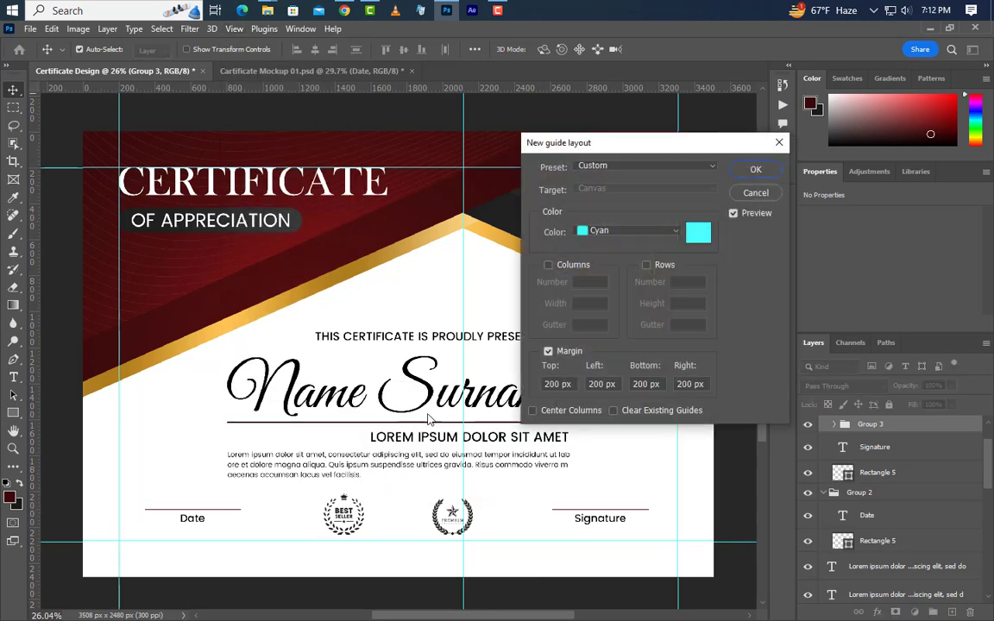
type("100100100")
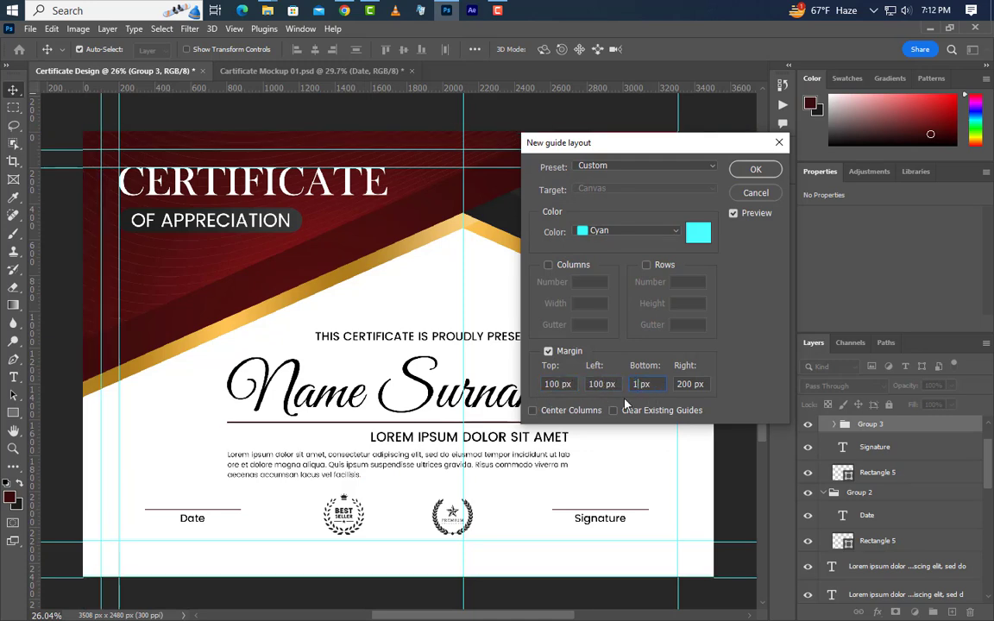
type("100")
left_click(746, 171)
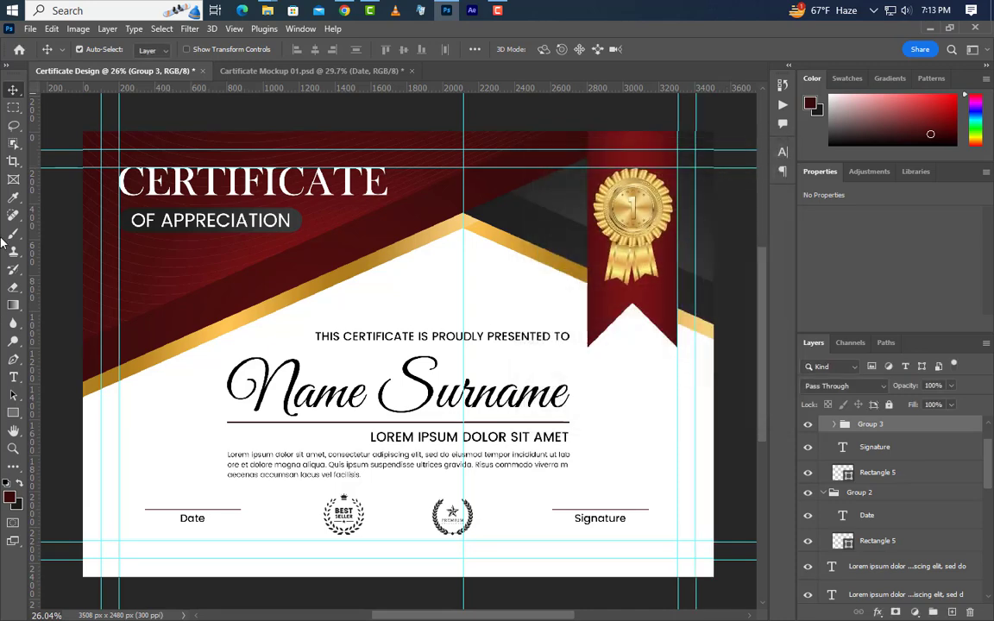
Draw a 3308 x 2280 px rectangle along the 100 px margin guides with a 5 px black stroke and no fill.
left_click(14, 414)
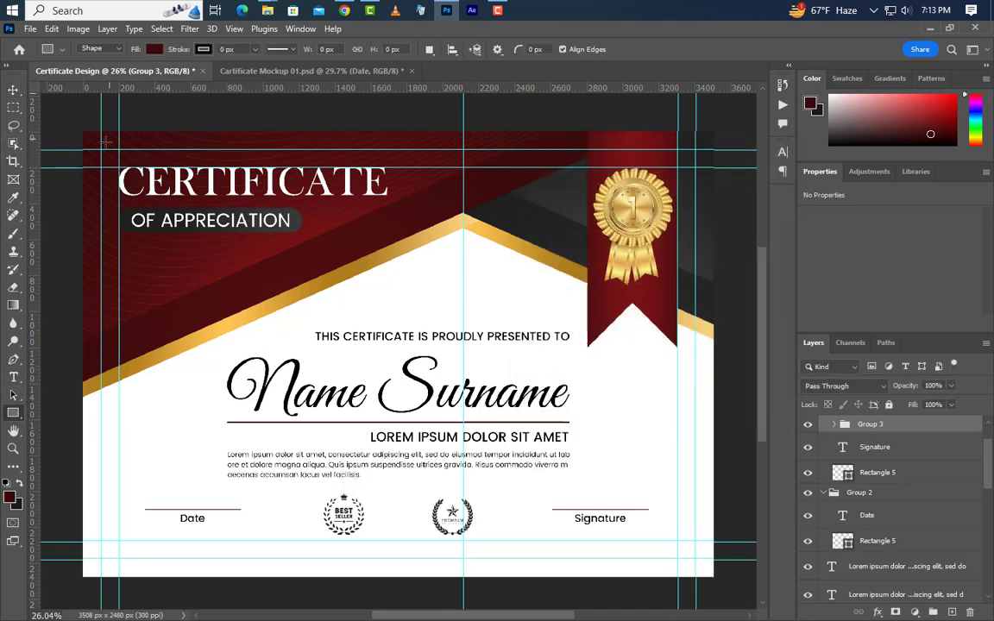
left_click_drag(101, 149, 695, 559)
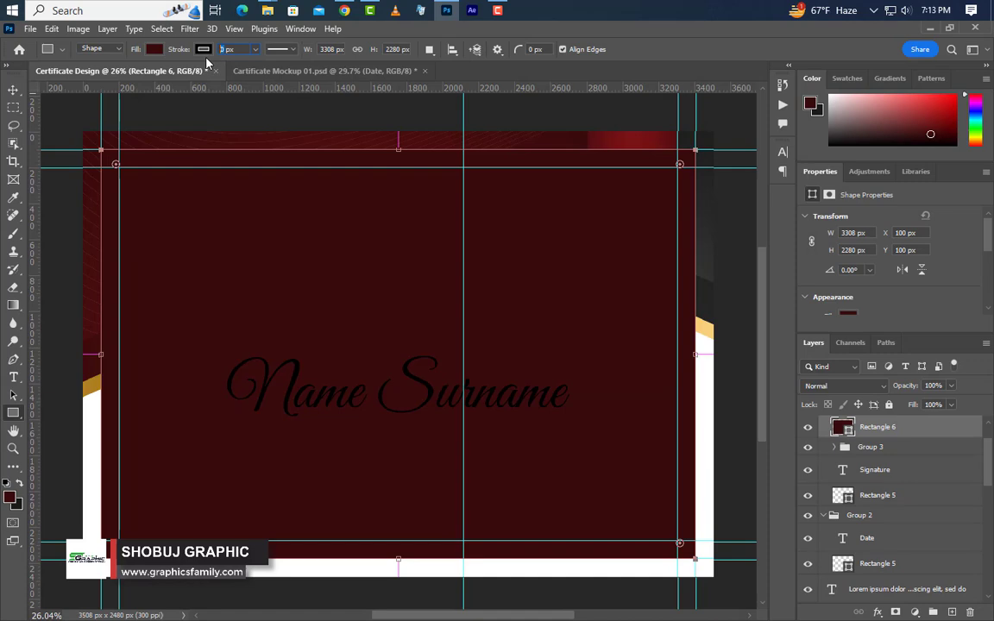
left_click(154, 49)
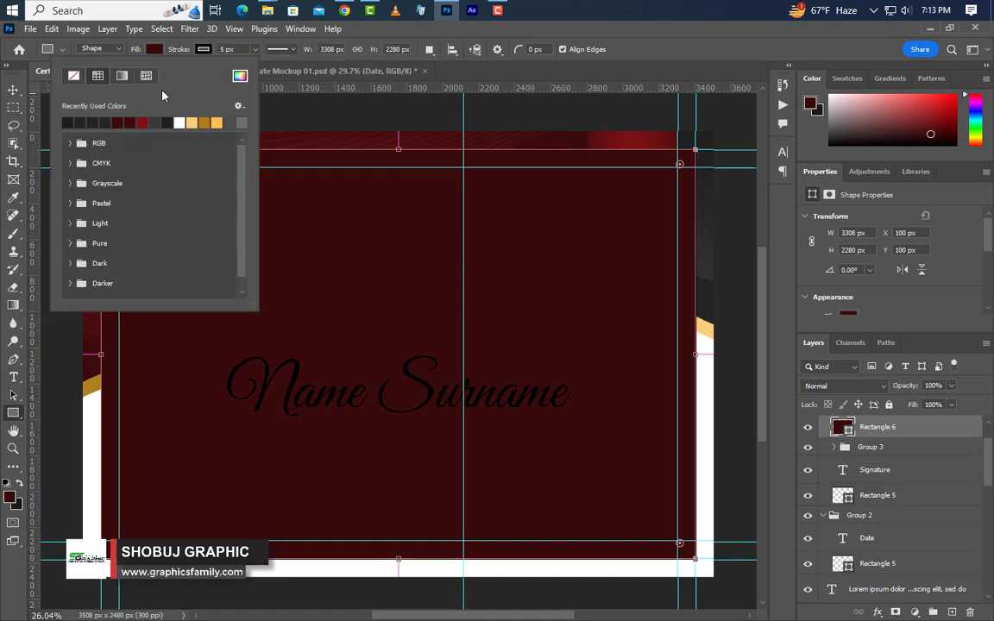
left_click(75, 78)
key("v")
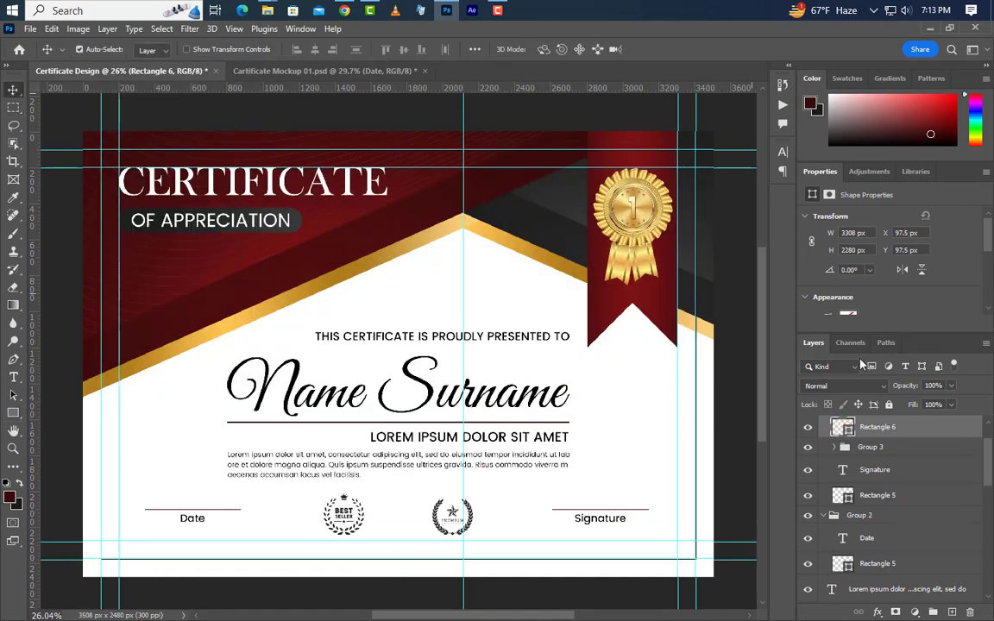
Move the border rectangle's layer directly above the Background layer and clear all guides.
left_click_drag(930, 434, 937, 579)
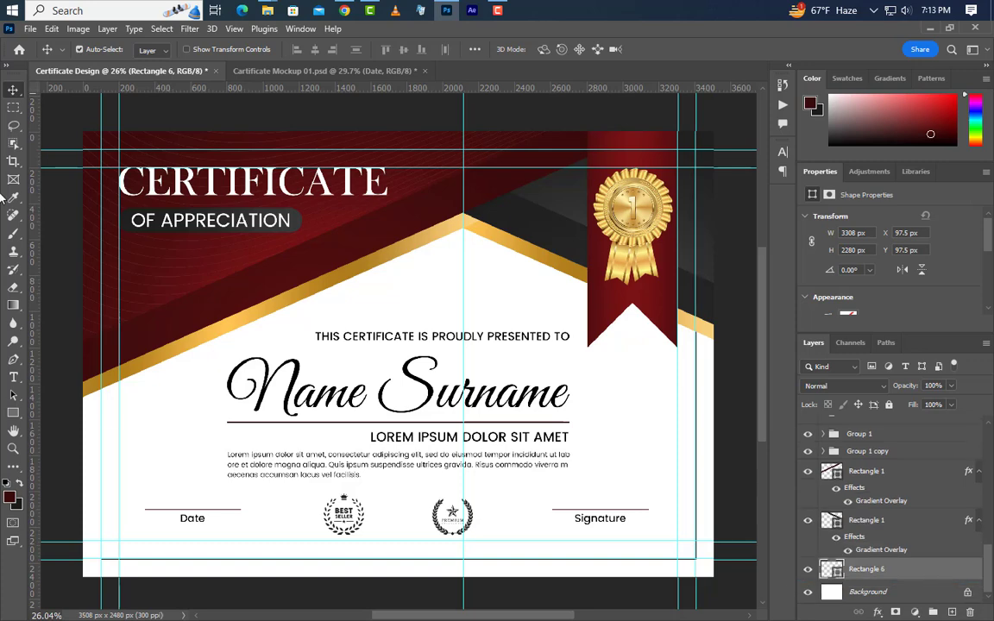
left_click(234, 28)
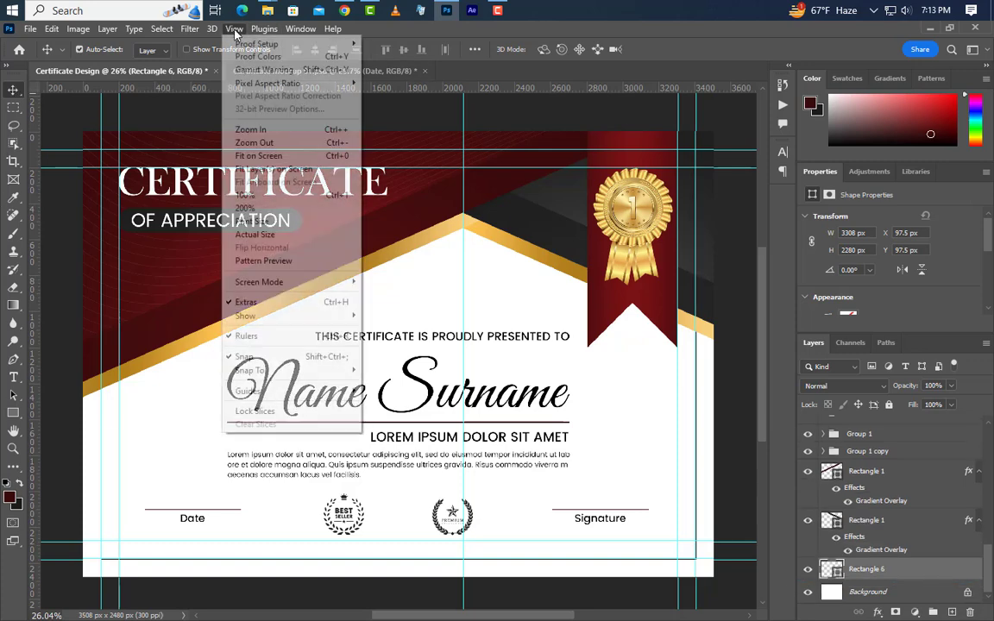
mouse_move(259, 377)
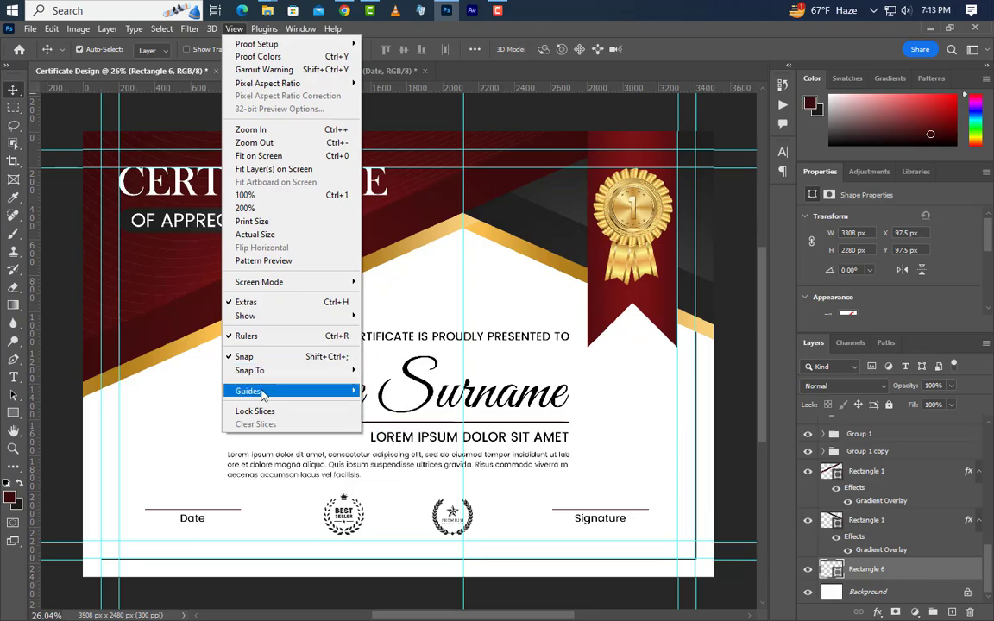
left_click(402, 418)
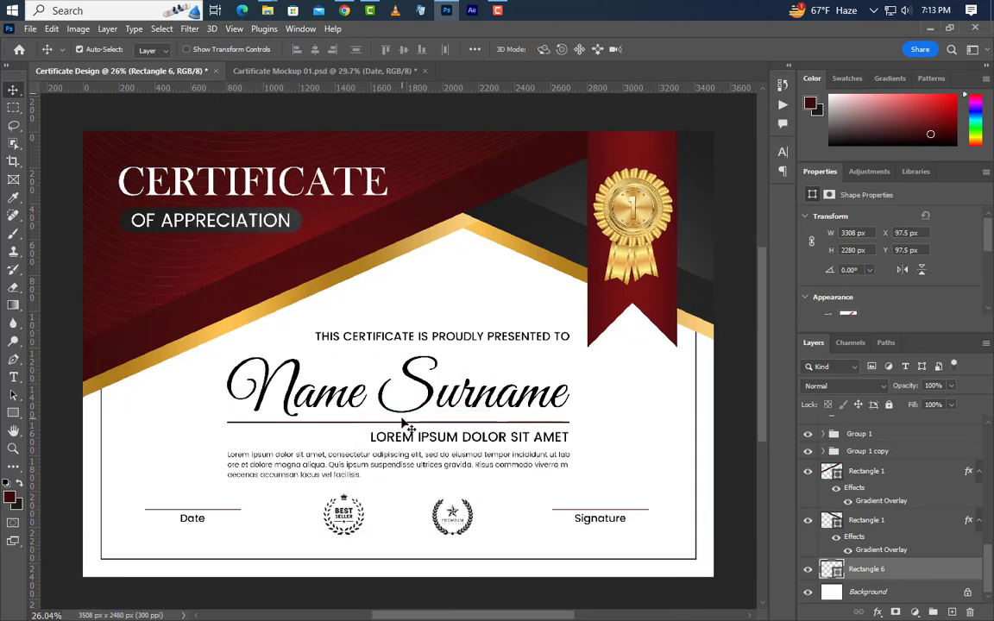